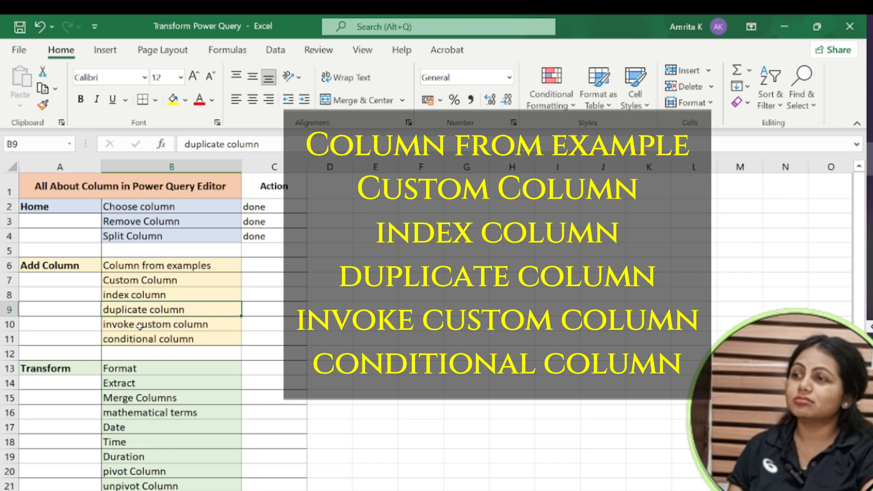
Review the Add Column topics in the Excel checklist, from Invoke Custom Column to Conditional Column, selecting B6:B11
click(139, 325)
click(191, 341)
drag(220, 263, 218, 335)
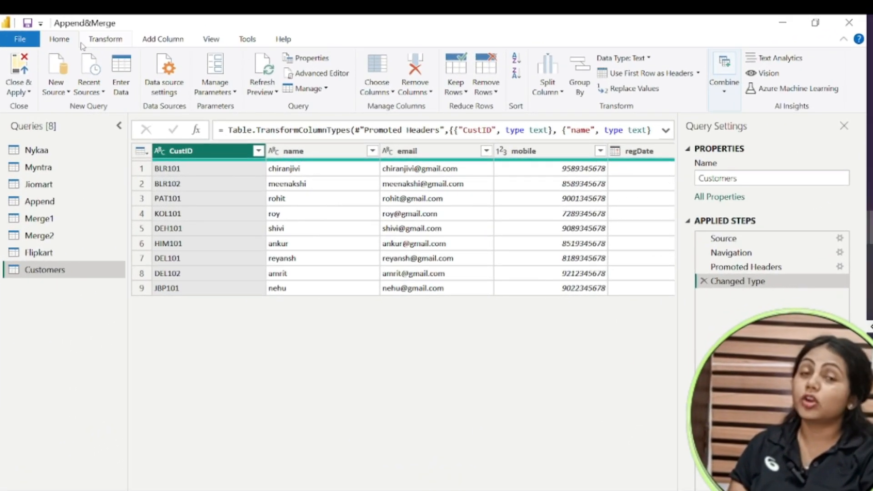
Show the Add Column commands, select the name and mobile columns, and open the Column From Examples options
click(159, 40)
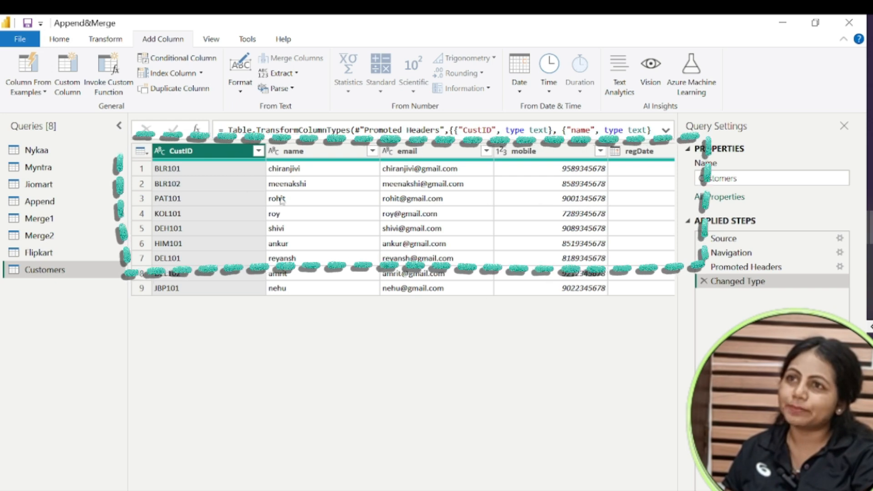
click(304, 154)
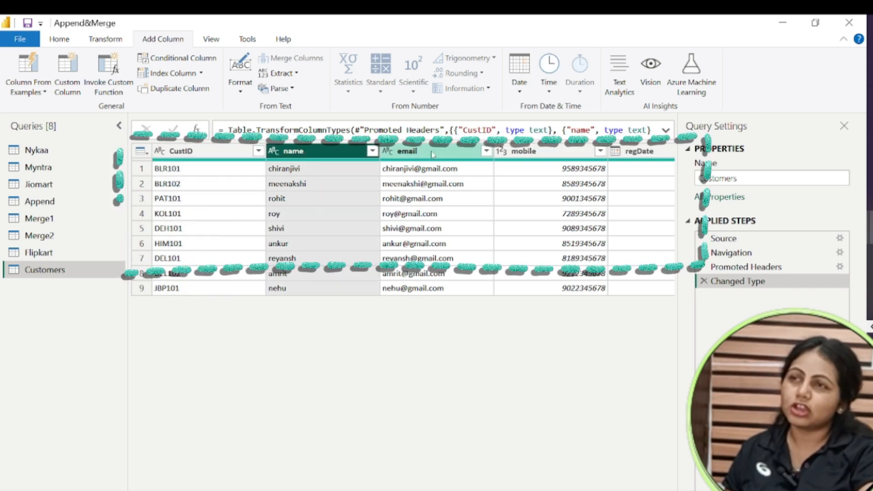
click(542, 152)
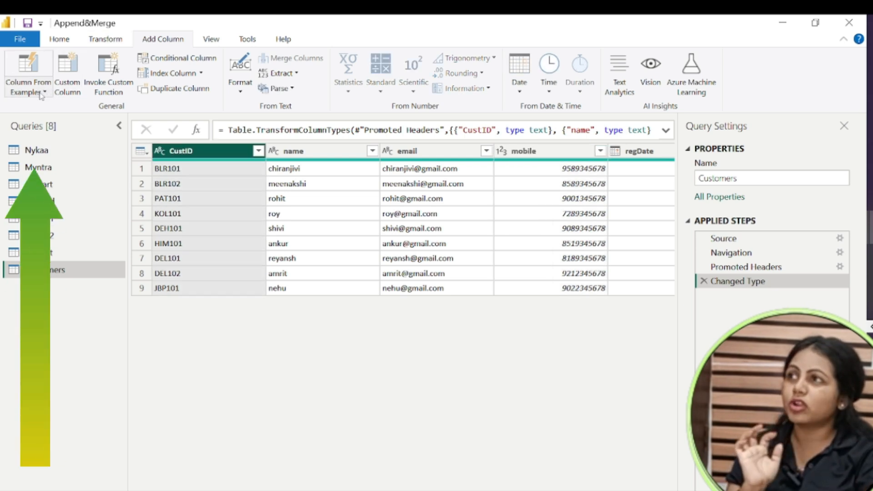
click(44, 93)
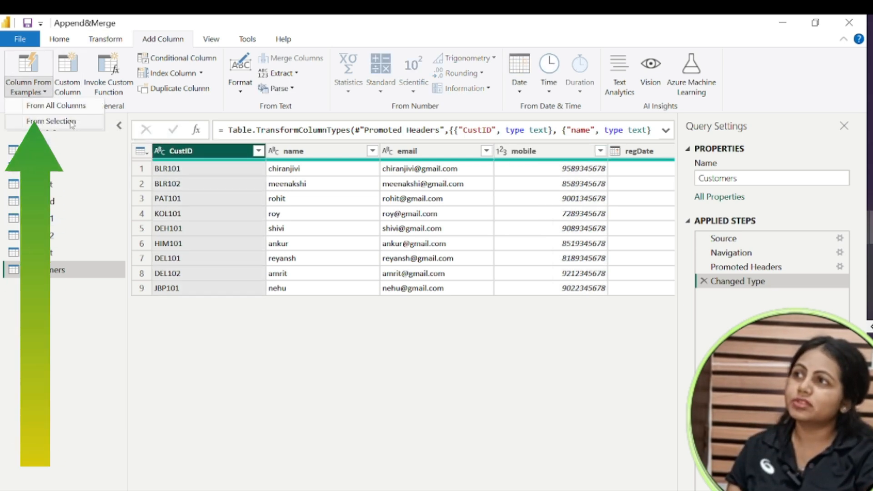
Start a Column From Selection and leave CustID as the only source column
click(50, 121)
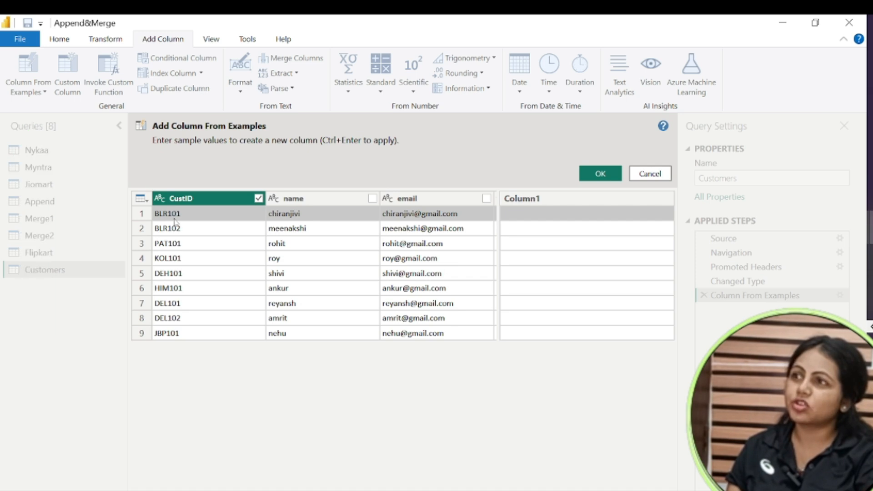
click(259, 199)
click(373, 199)
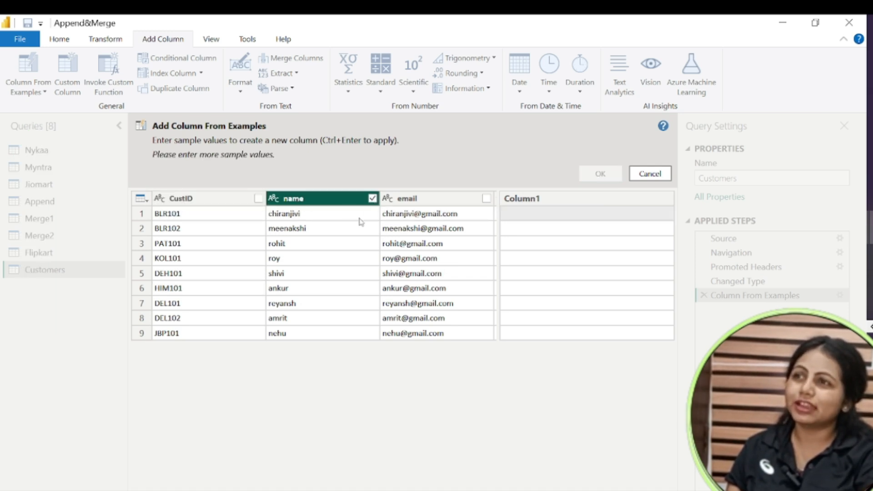
click(487, 198)
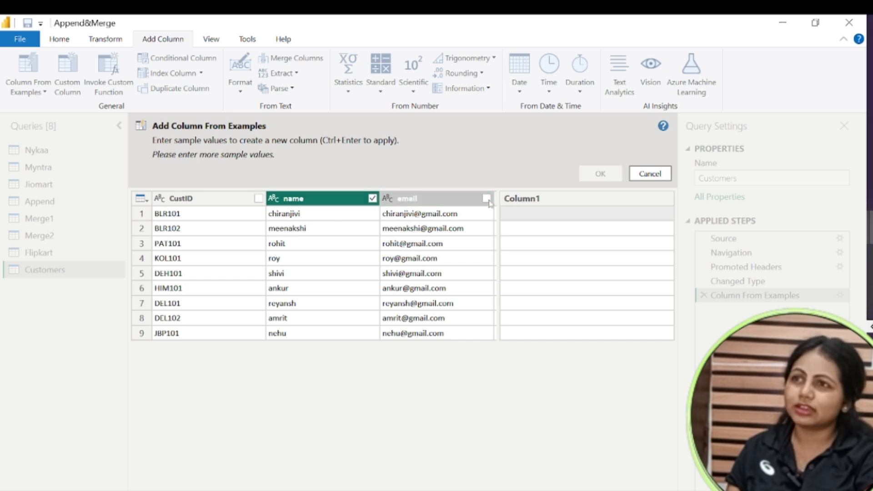
click(258, 198)
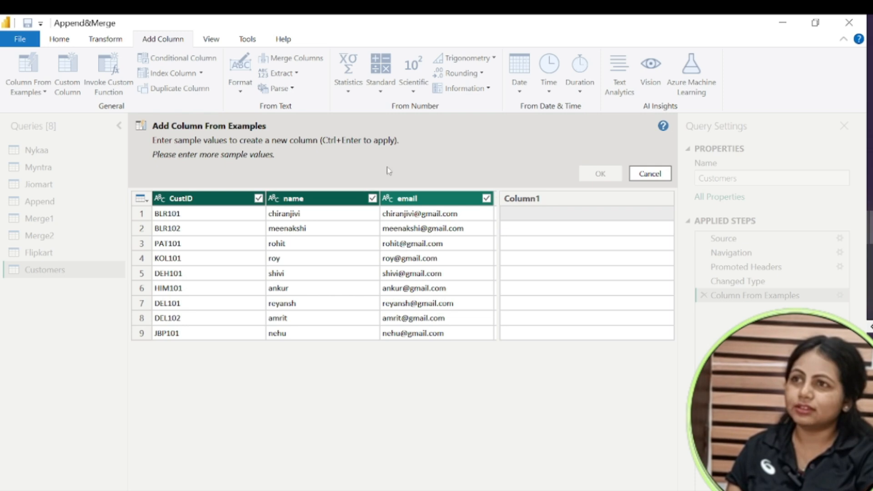
click(372, 199)
click(487, 198)
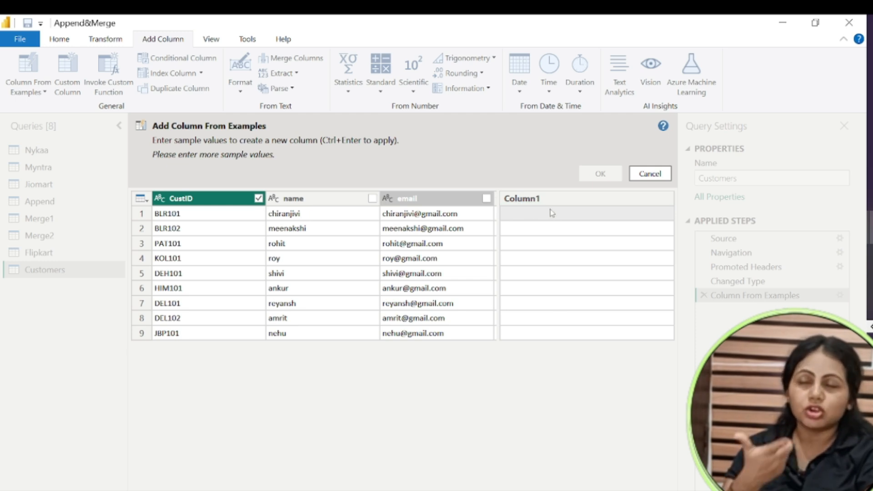
Enter sample values BLR, BLR and PAT in rows 1–3 to derive the city prefix
click(538, 219)
click(538, 219)
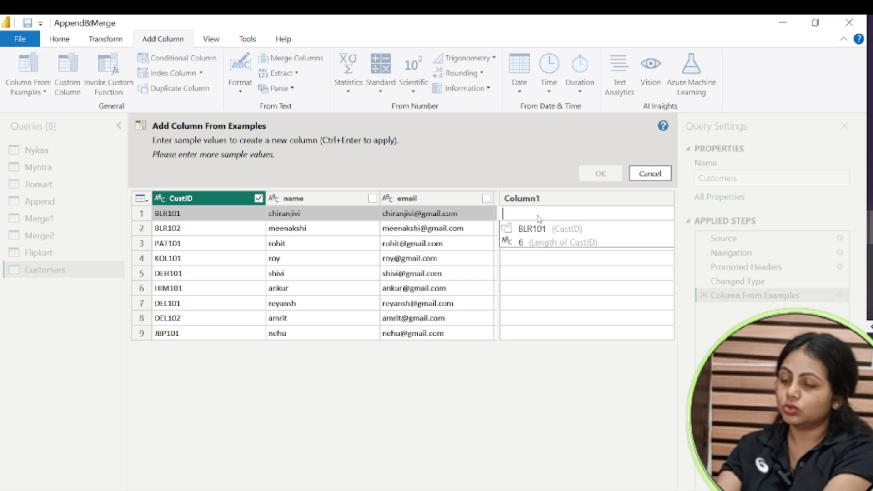
text(b)
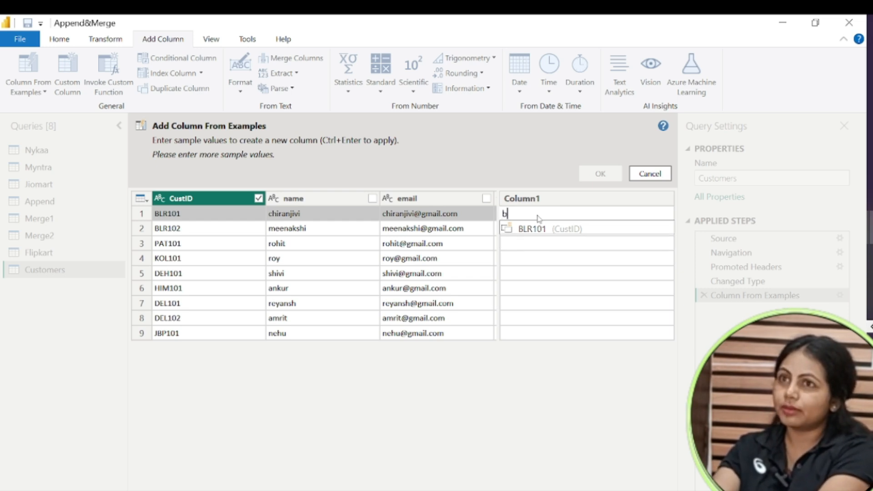
key(BackSpace)
text(BLR)
key(Return)
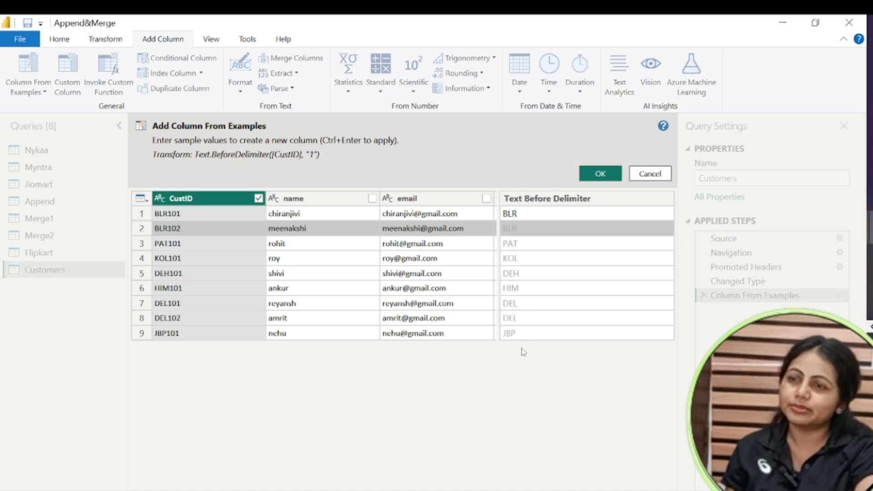
key(Return)
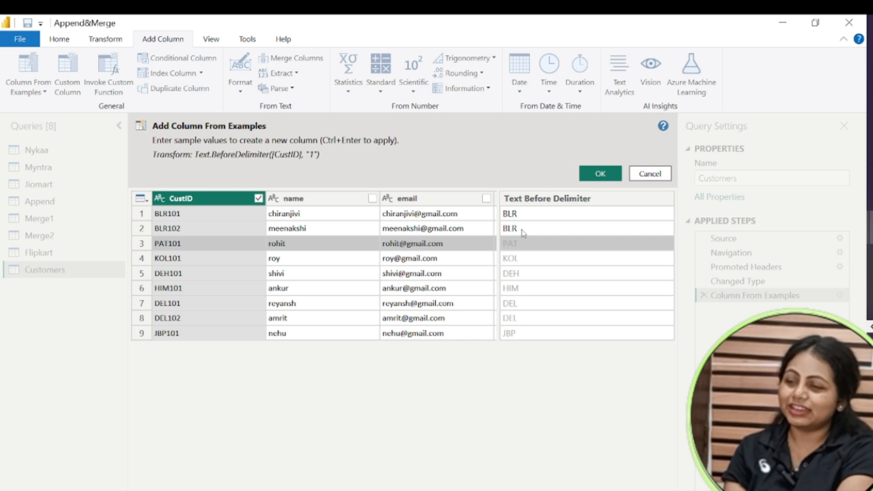
text(PAI)
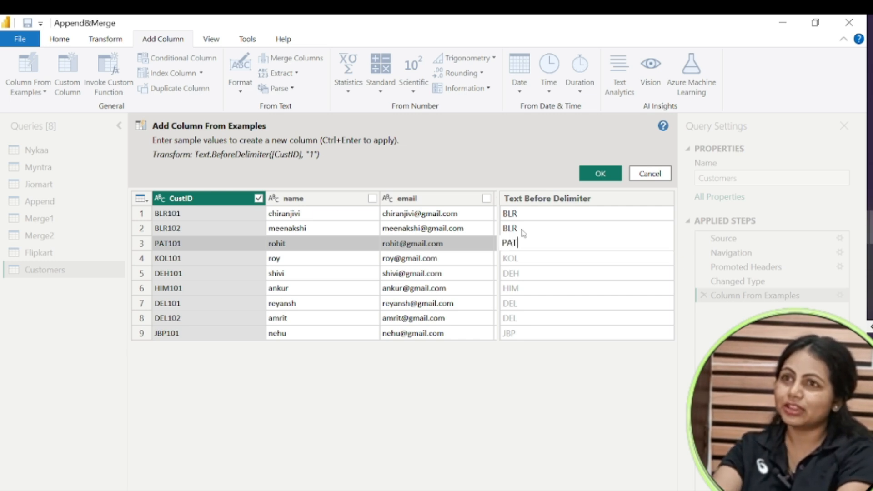
text(T)
key(Return)
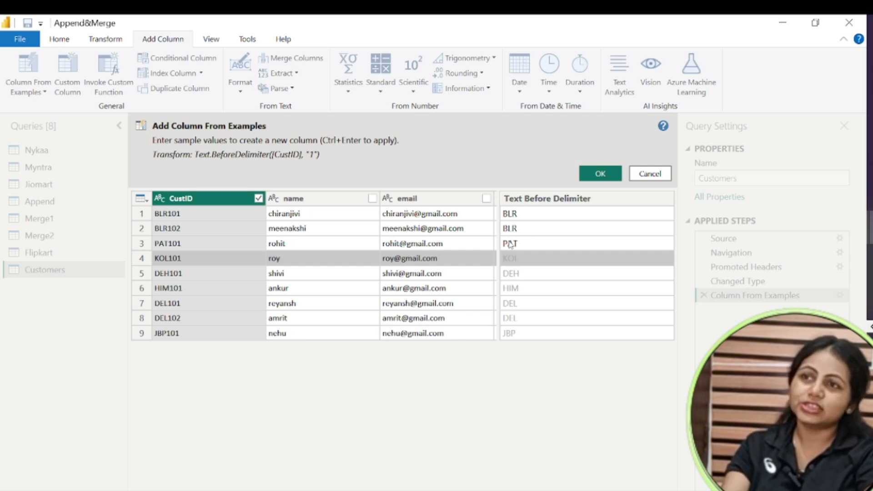
Add the city-prefix column to Customers and rename it CITY CODE
click(611, 174)
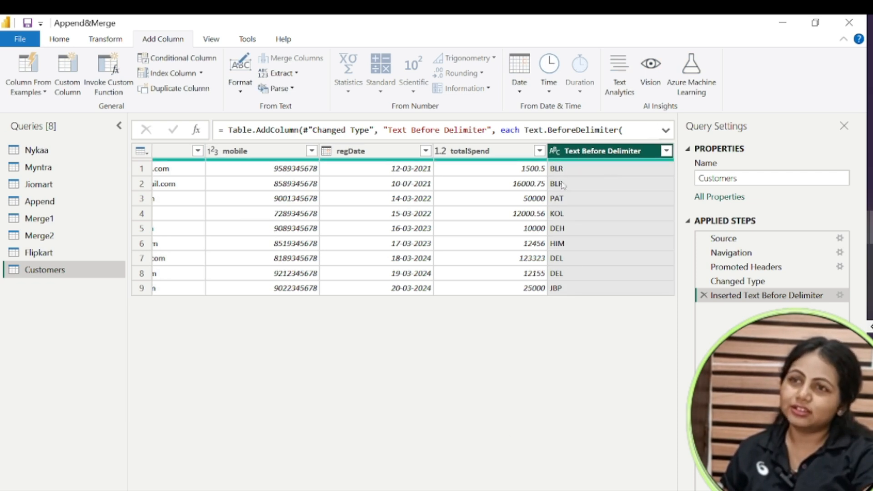
double_click(605, 151)
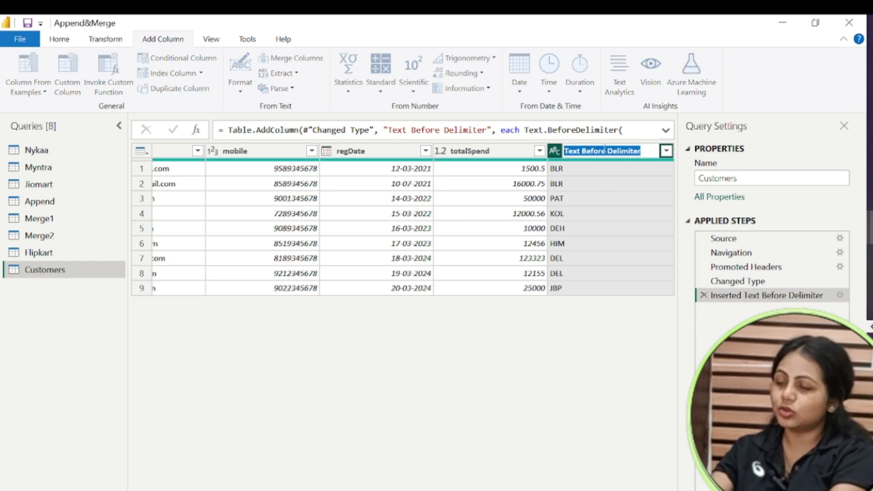
text(CITY CODE)
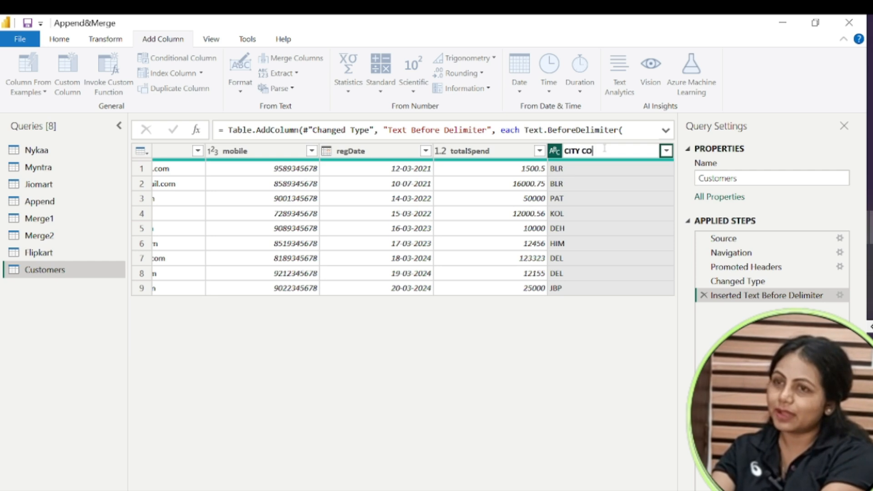
key(Return)
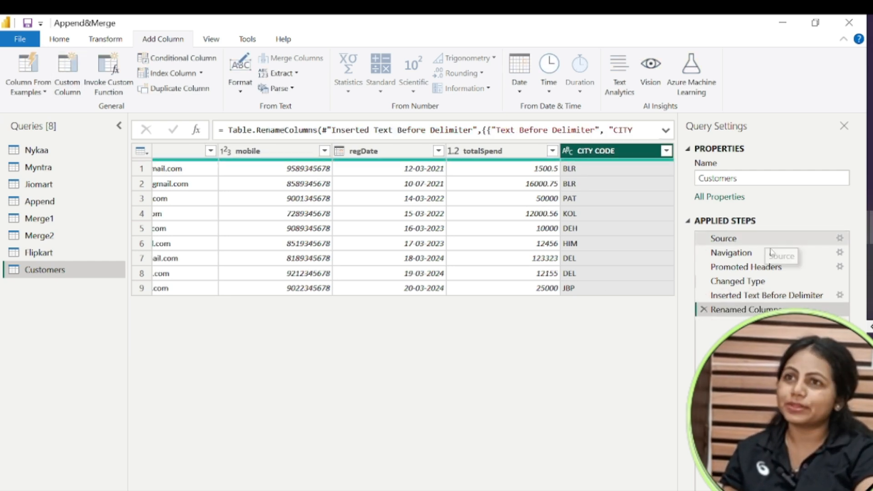
scroll(403, 219, left, 3)
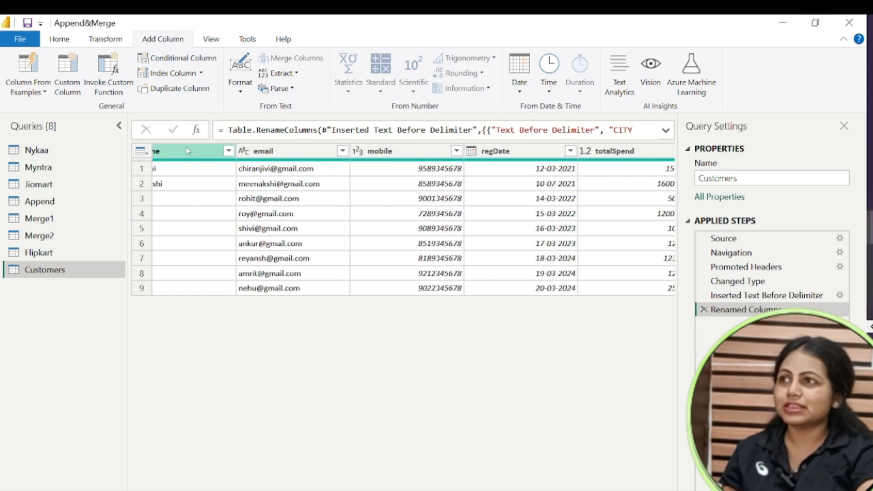
click(29, 88)
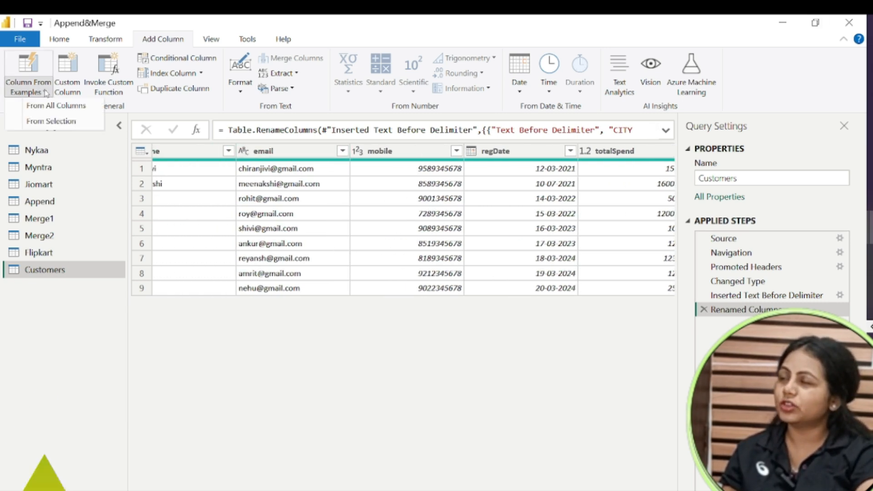
Start a column from selection using the email column and enter a trial first-name sample
click(33, 122)
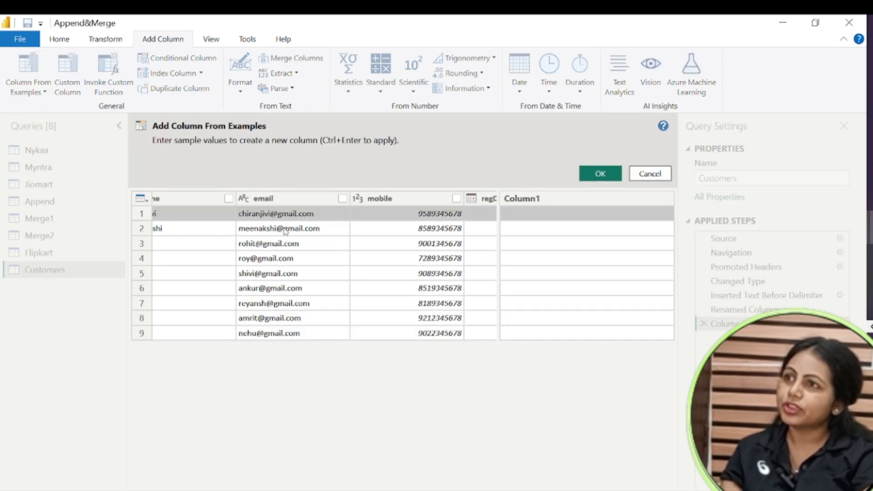
click(342, 198)
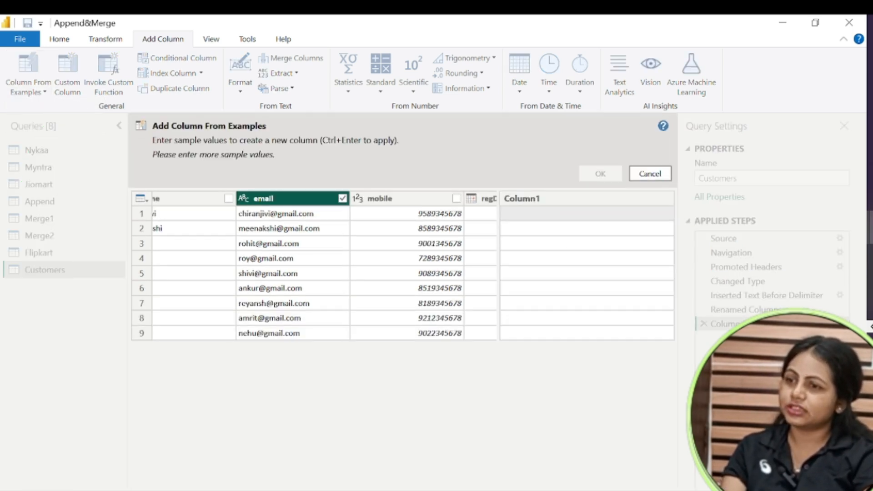
scroll(324, 265, left, 3)
scroll(266, 250, right, 5)
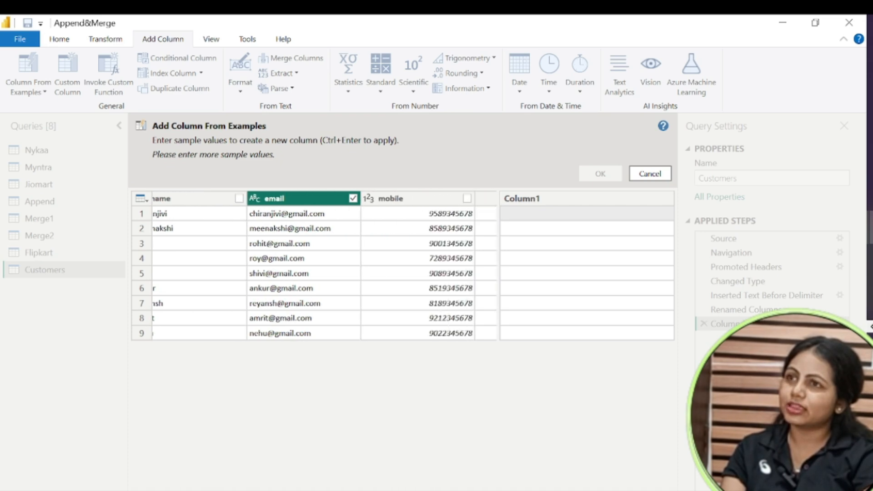
scroll(266, 250, left, 3)
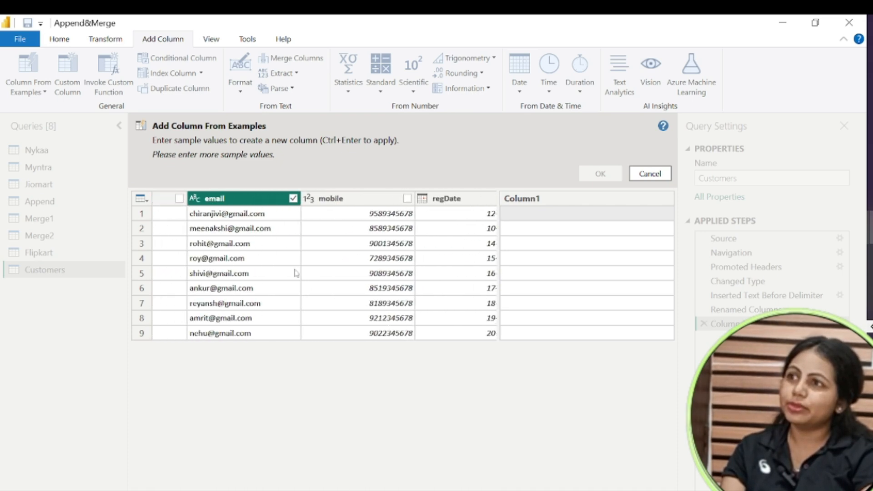
click(559, 213)
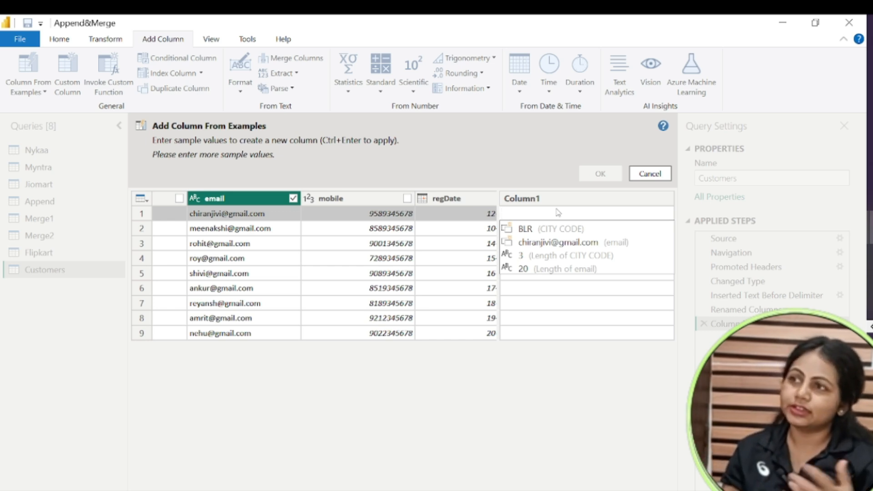
text(CH)
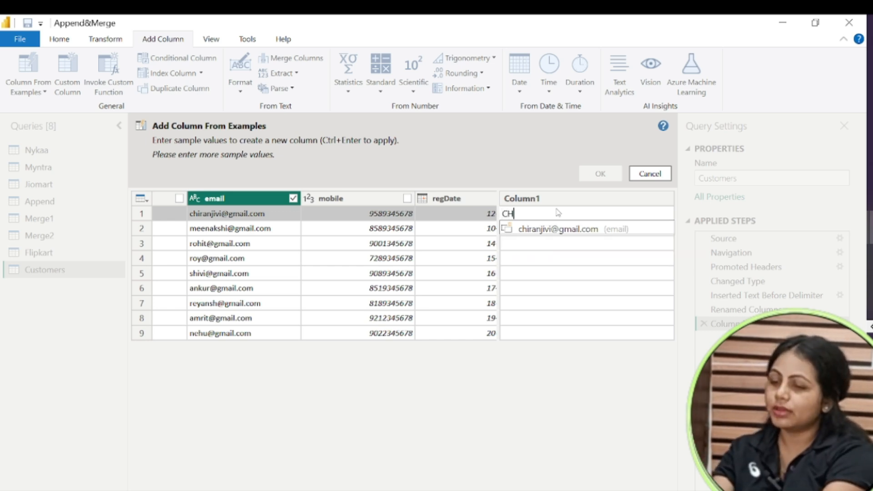
key(BackSpace)
key(BackSpace)
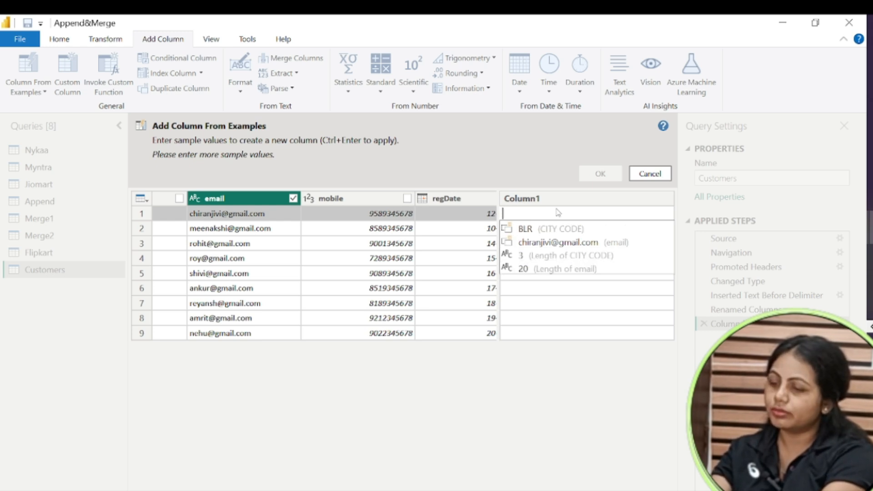
text(chiranjivi)
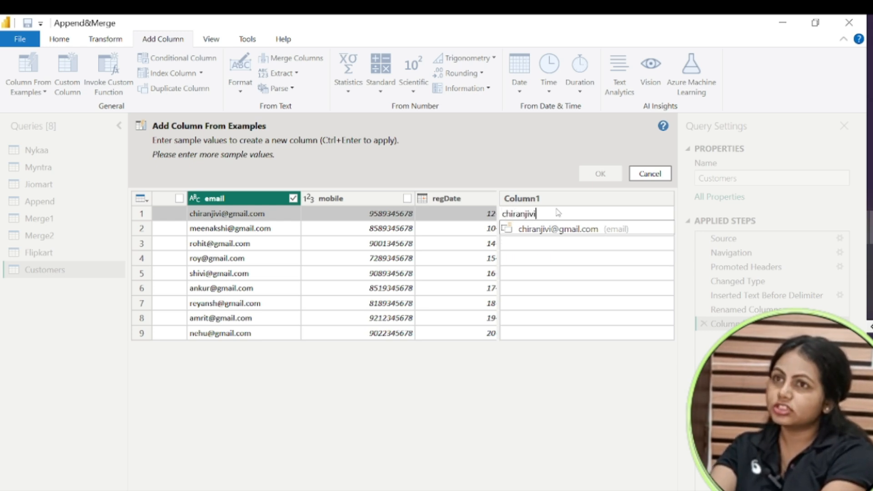
key(Return)
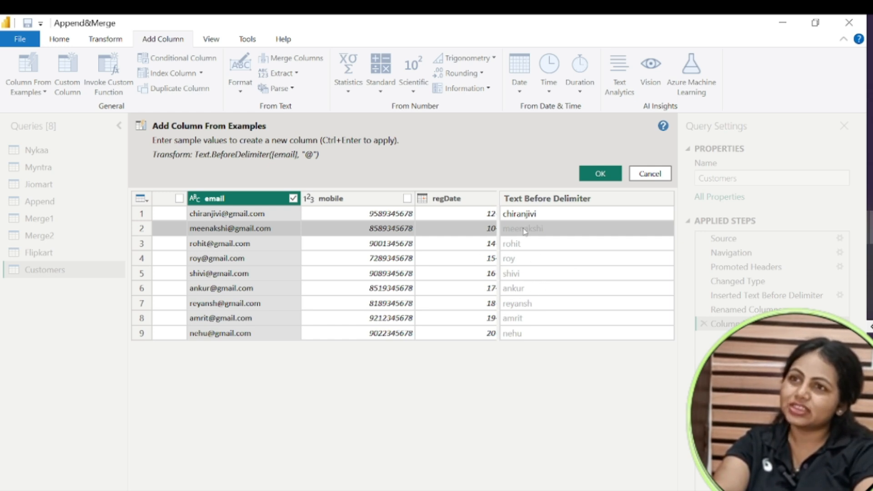
click(553, 214)
key(BackSpace)
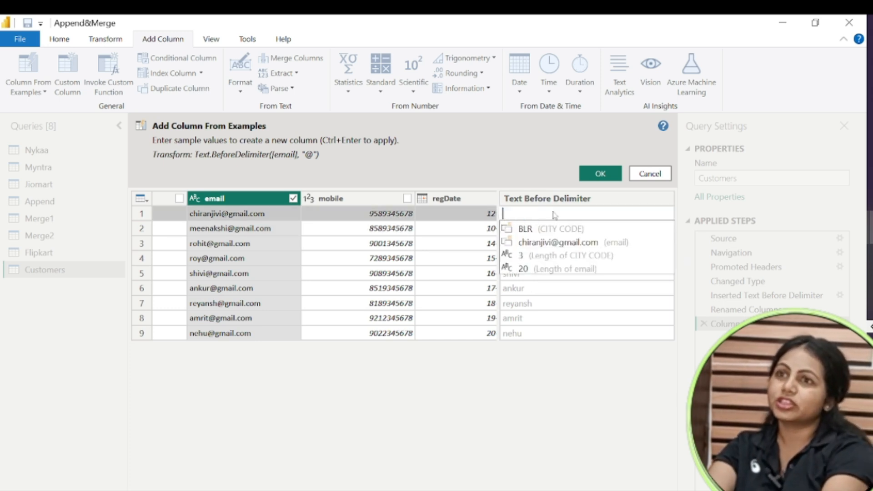
text(@)
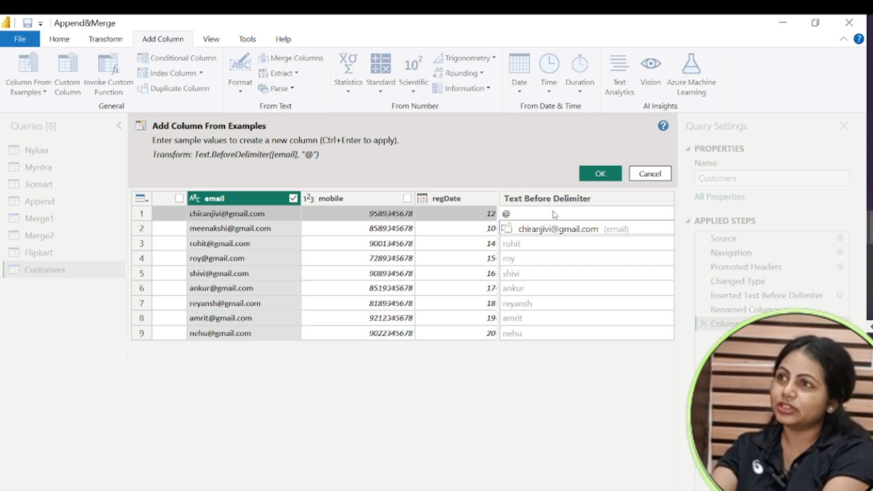
text(gmail.com)
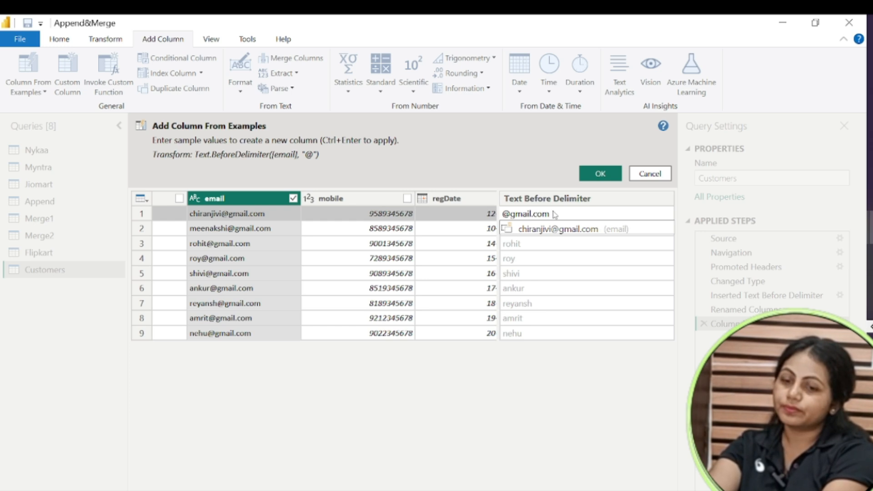
key(Return)
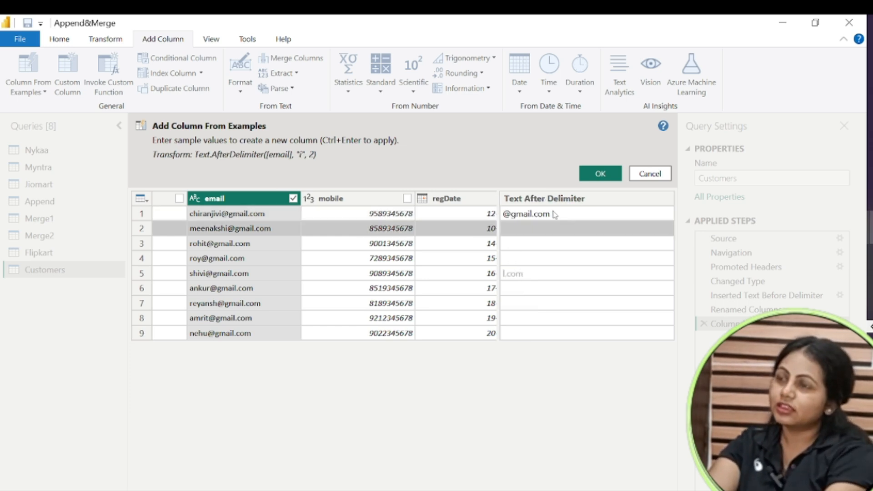
text(@gmail.com)
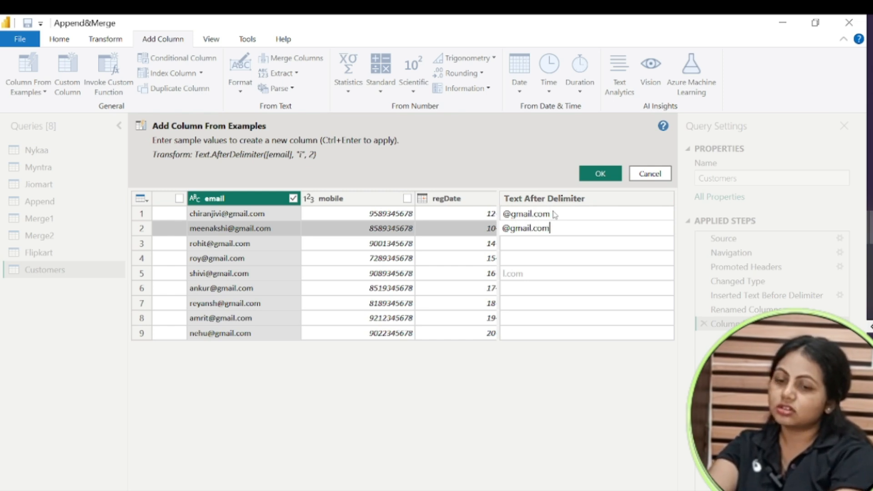
key(Return)
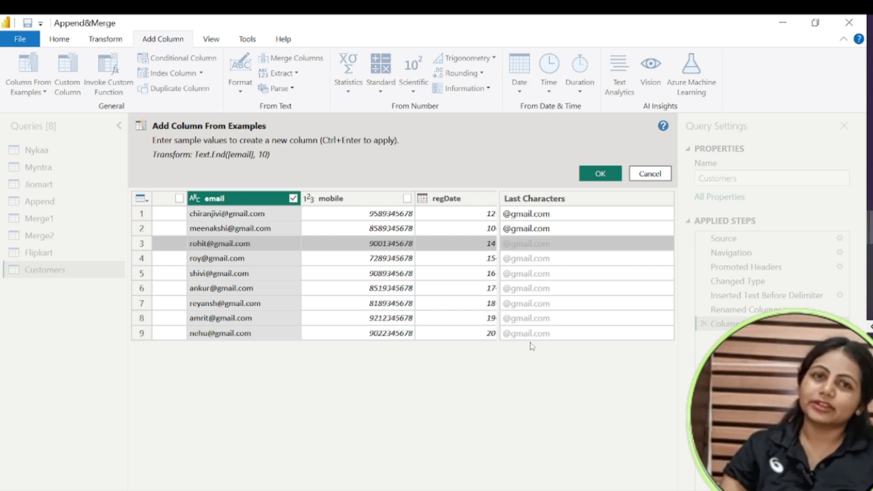
click(601, 174)
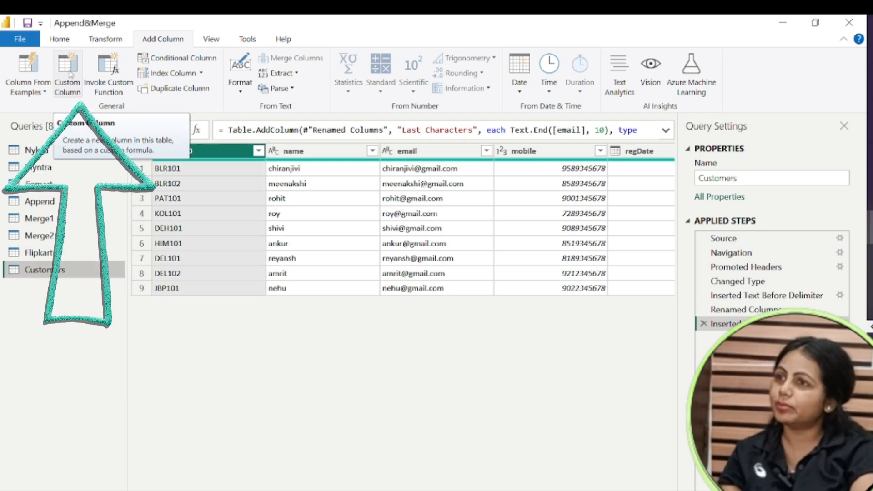
Open the Jiomart query and select its MRP and selling price columns
click(51, 189)
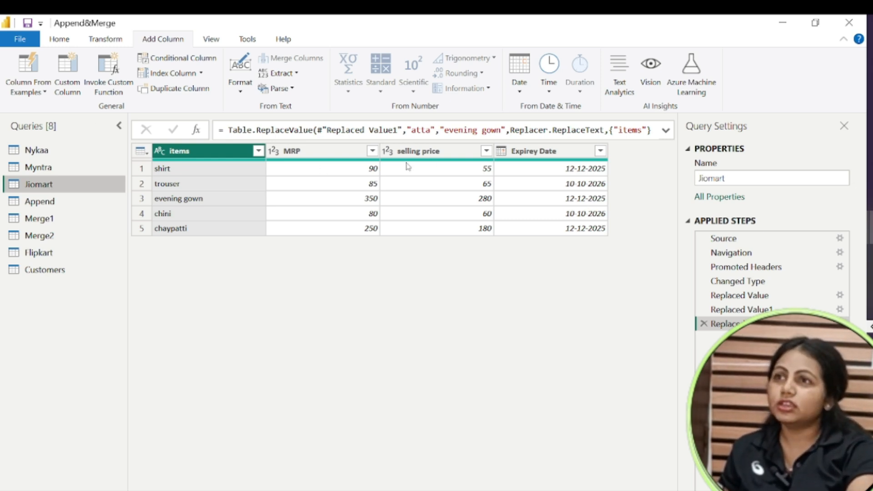
click(319, 155)
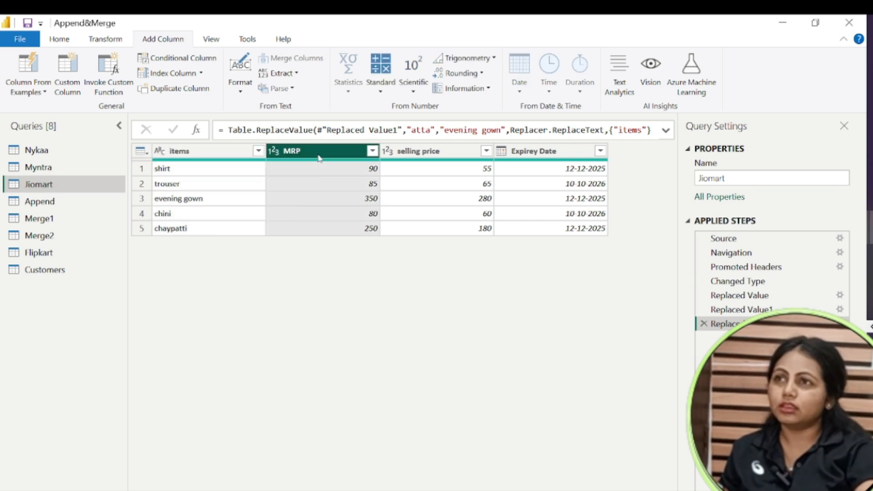
click(434, 155)
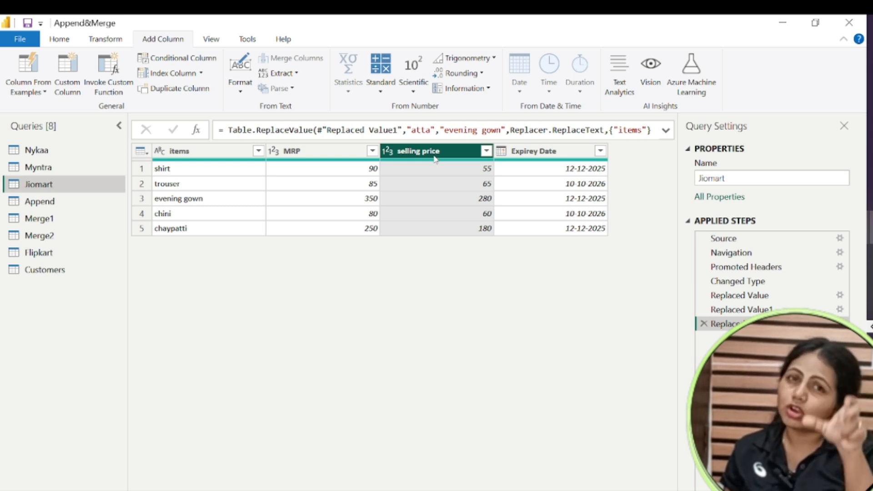
Add a Discount Price custom column with the formula [MRP]-[selling price] to Jiomart
click(68, 70)
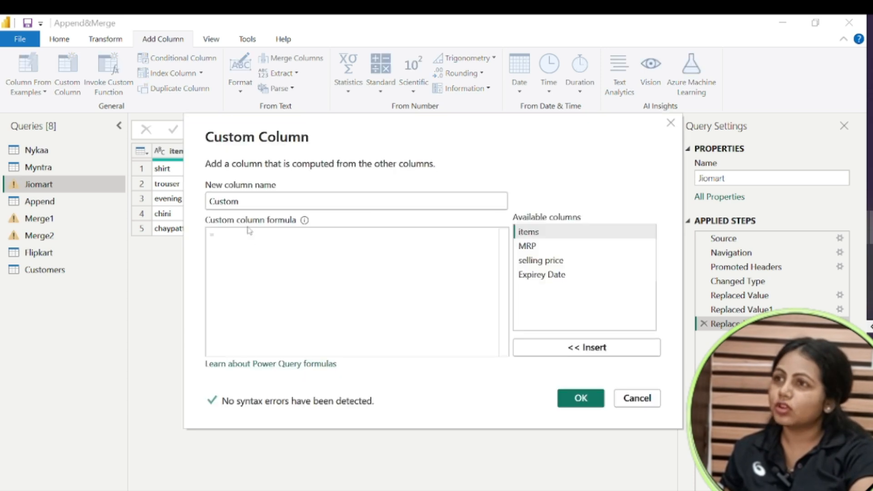
double_click(230, 201)
text(Di)
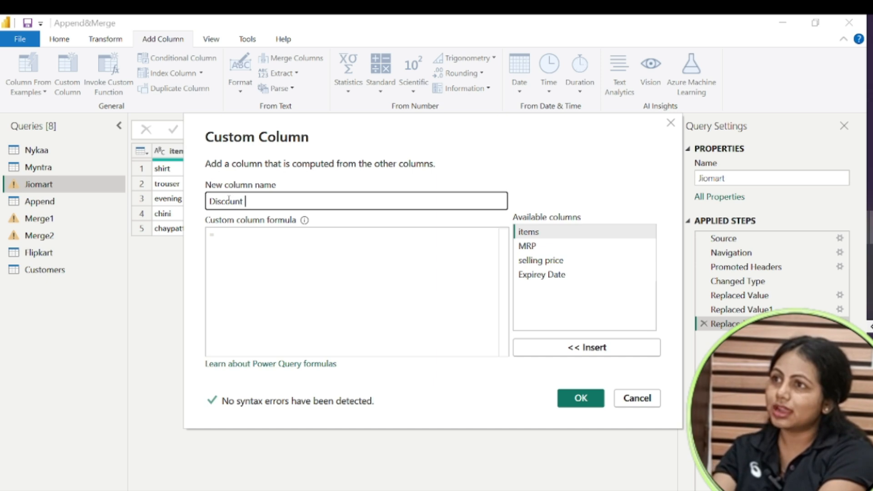
text(scount)
key(BackSpace)
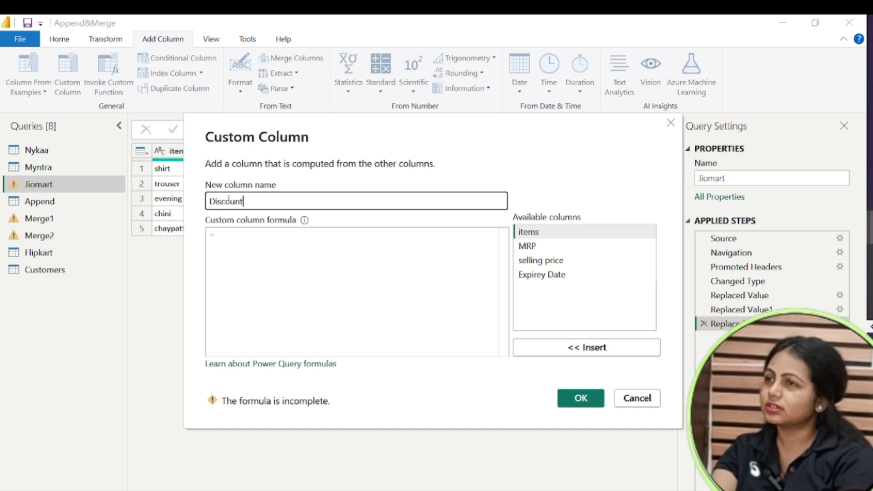
text(Price)
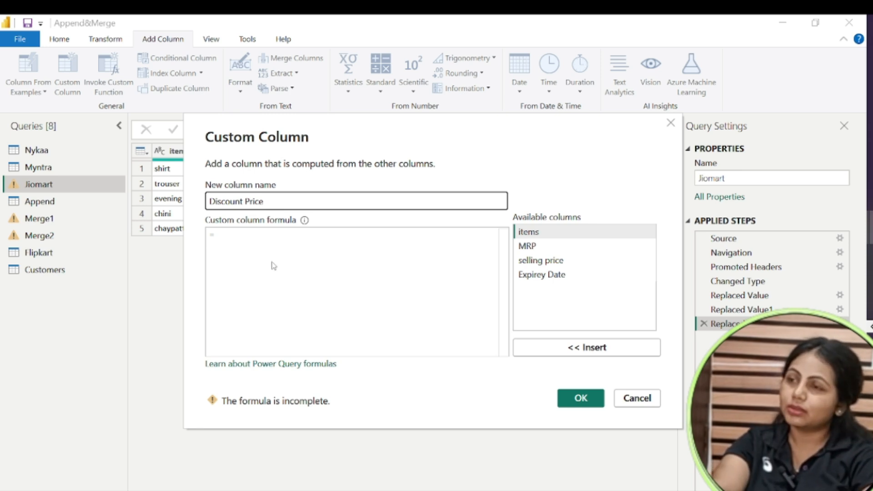
click(251, 236)
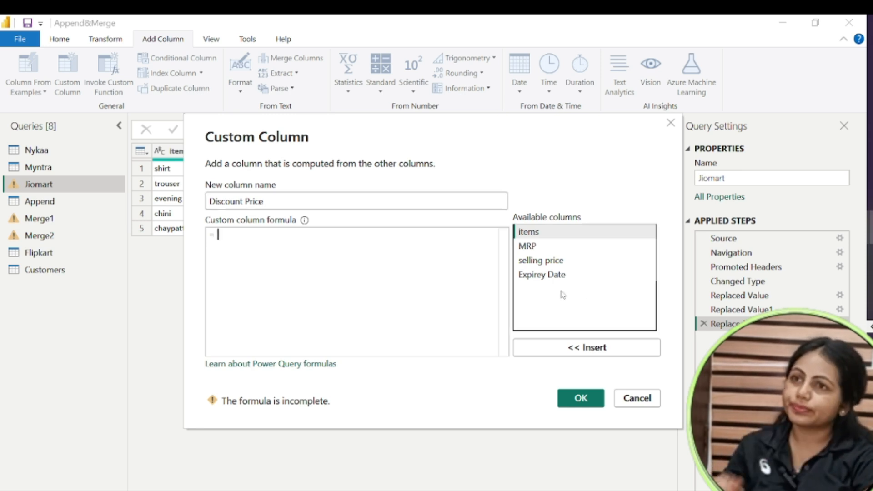
click(552, 248)
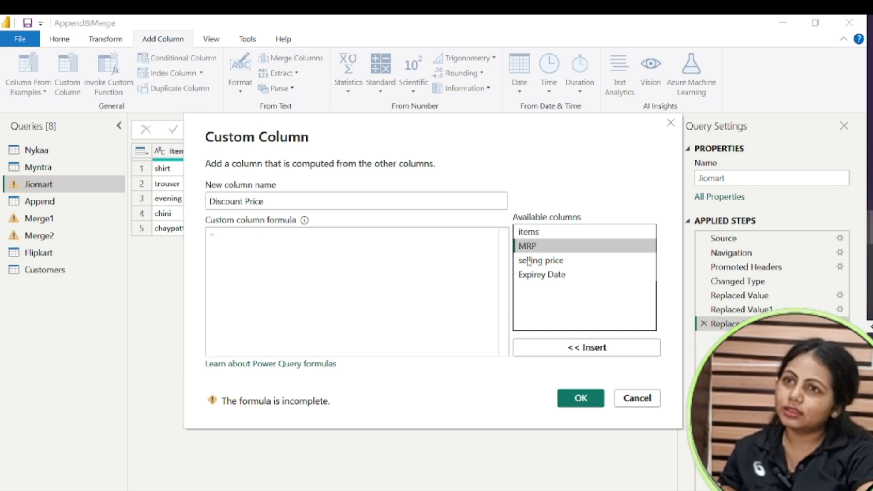
click(586, 348)
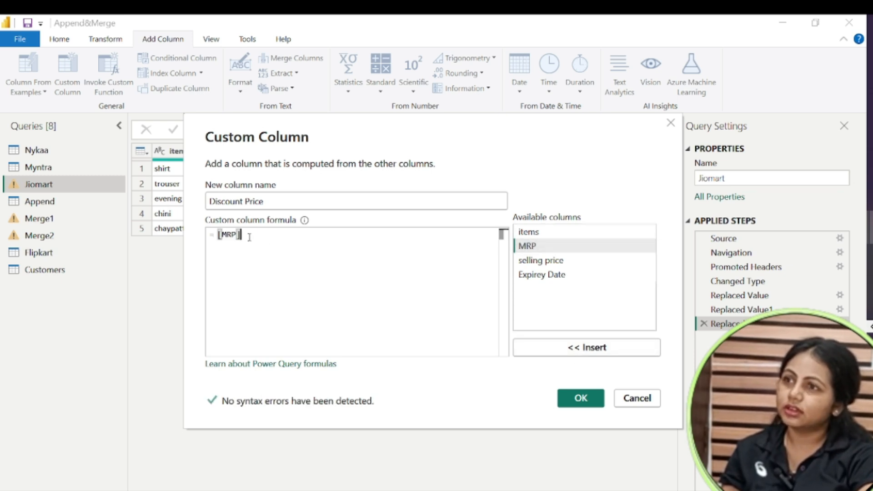
text(-)
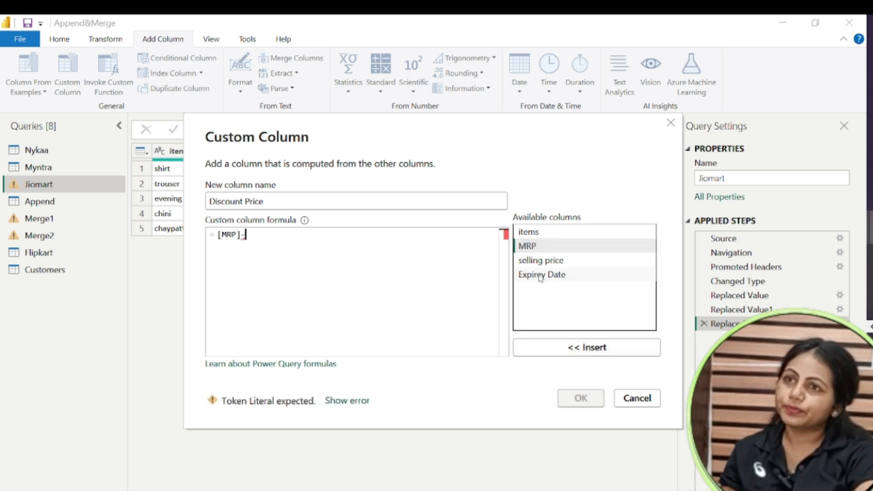
click(541, 261)
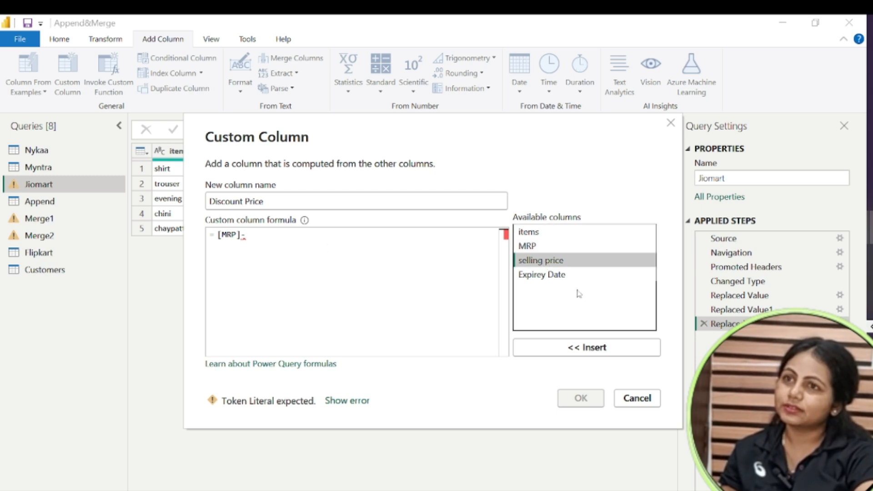
click(589, 348)
drag(335, 238, 222, 243)
click(277, 280)
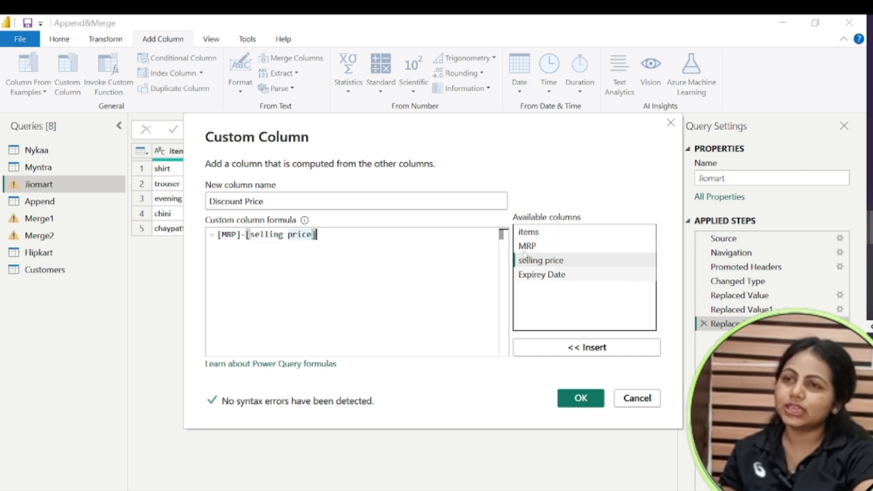
click(583, 402)
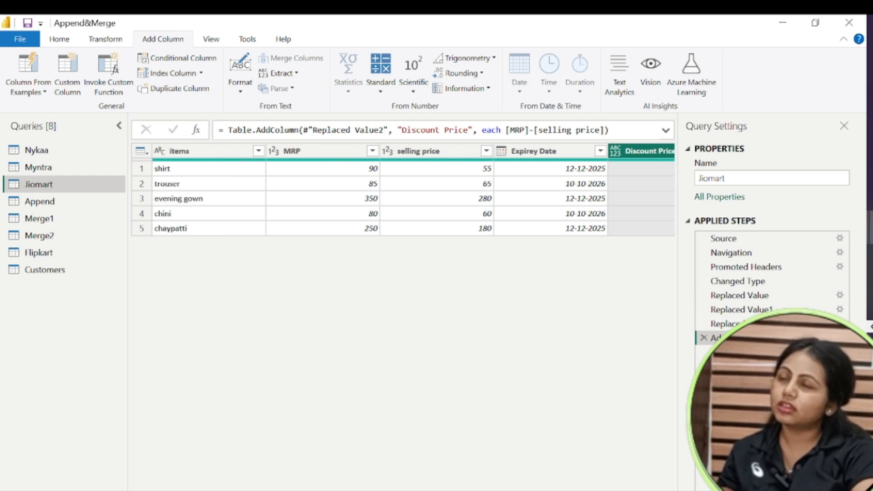
Check the Discount Price values in rows 2 and 3, then open the Nykaa query
click(640, 182)
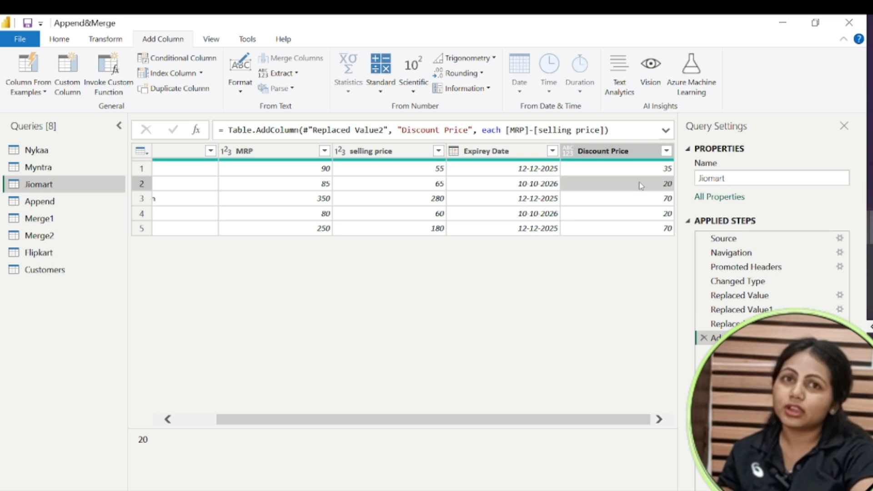
click(639, 197)
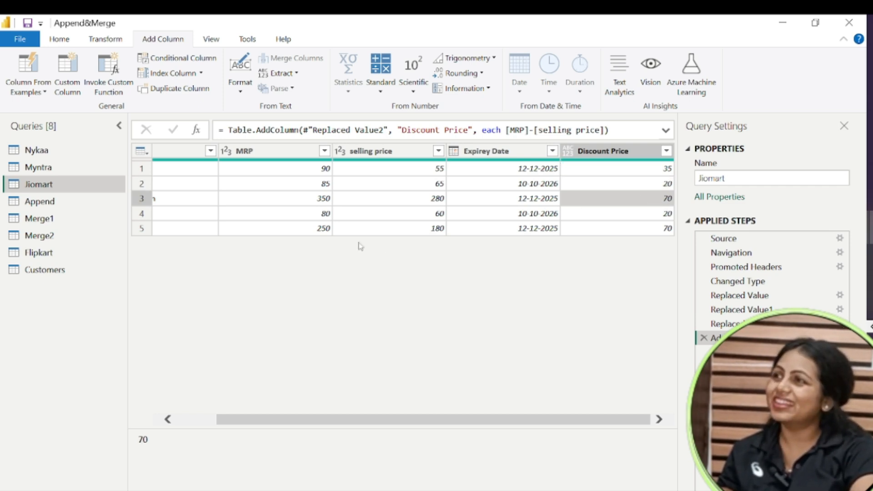
click(41, 150)
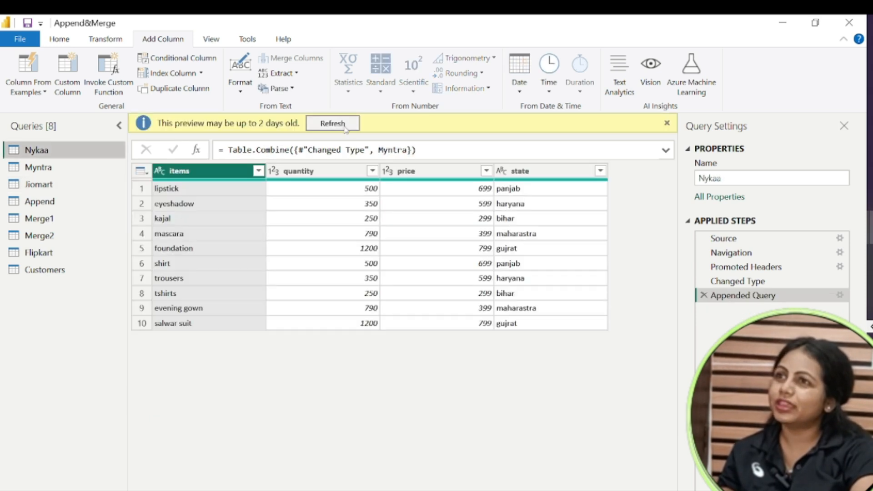
Refresh the Nykaa preview and select the quantity and price columns
click(346, 125)
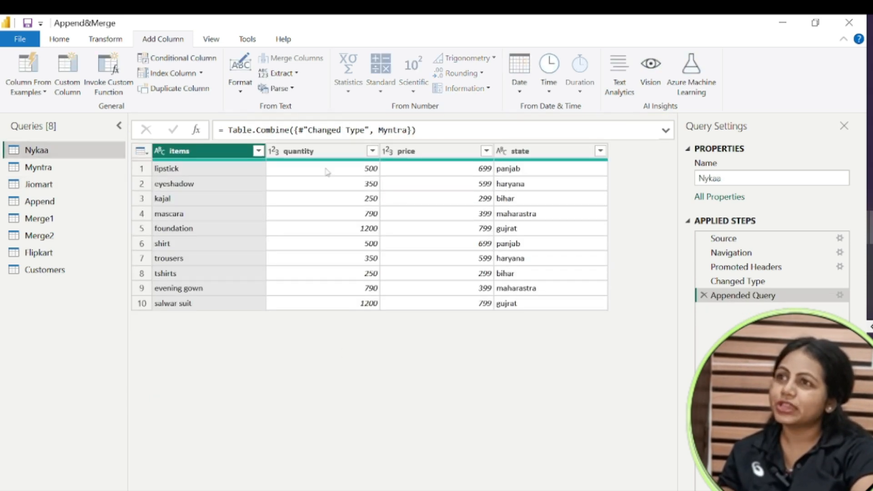
click(328, 153)
click(432, 153)
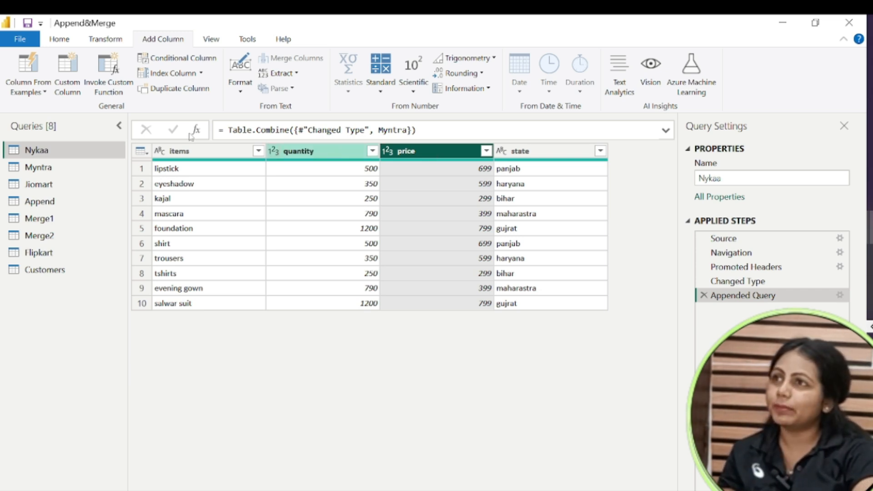
Add a Total Cost custom column with the formula [quantity]*[price] to Nykaa
click(66, 77)
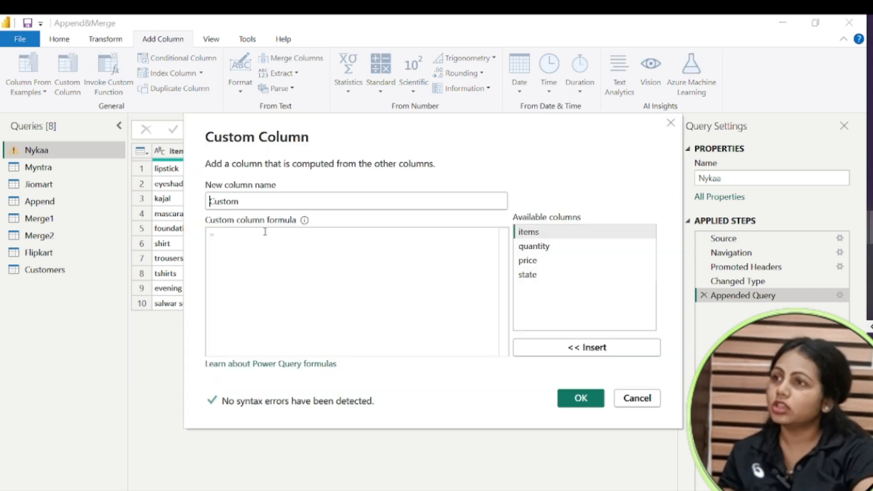
double_click(233, 201)
text(To)
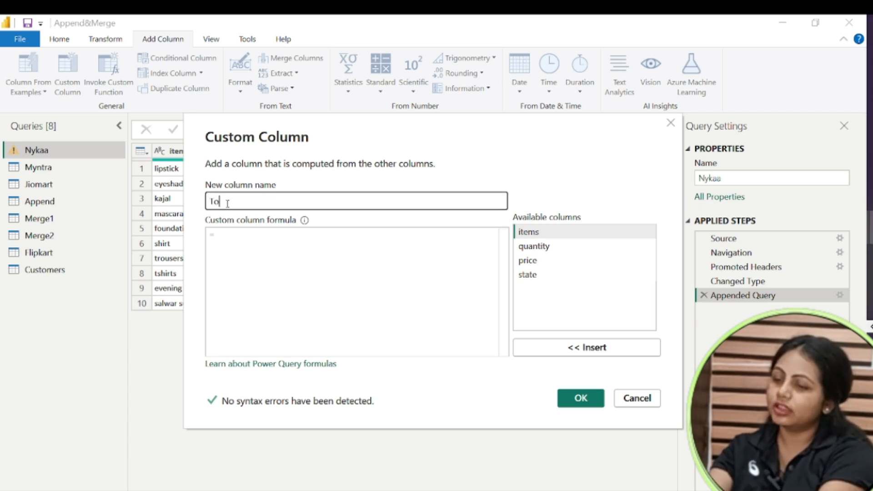
text(tal Cos)
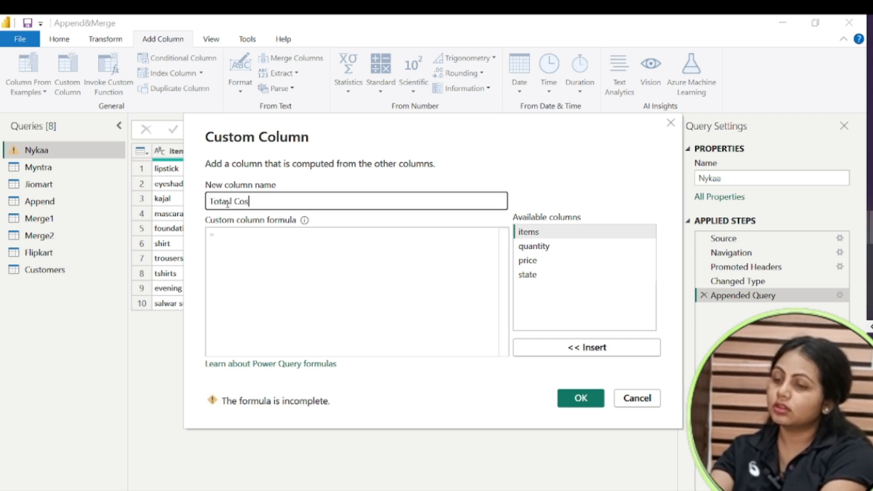
text(t)
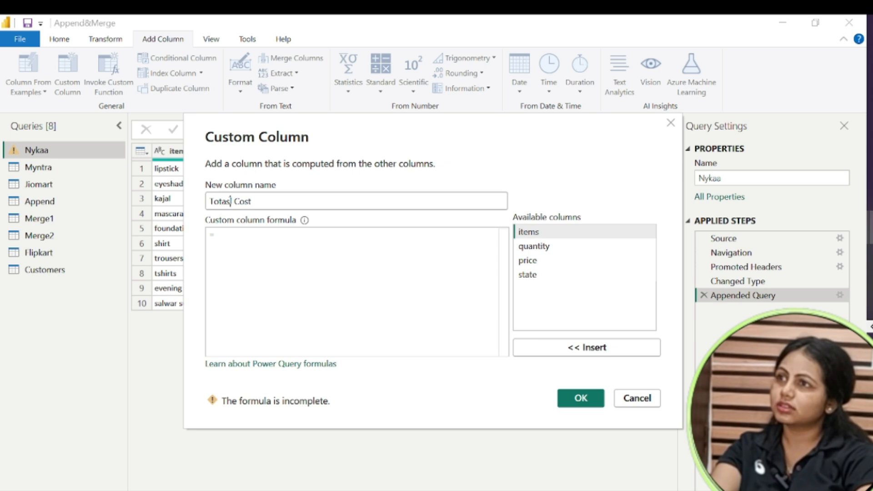
click(226, 237)
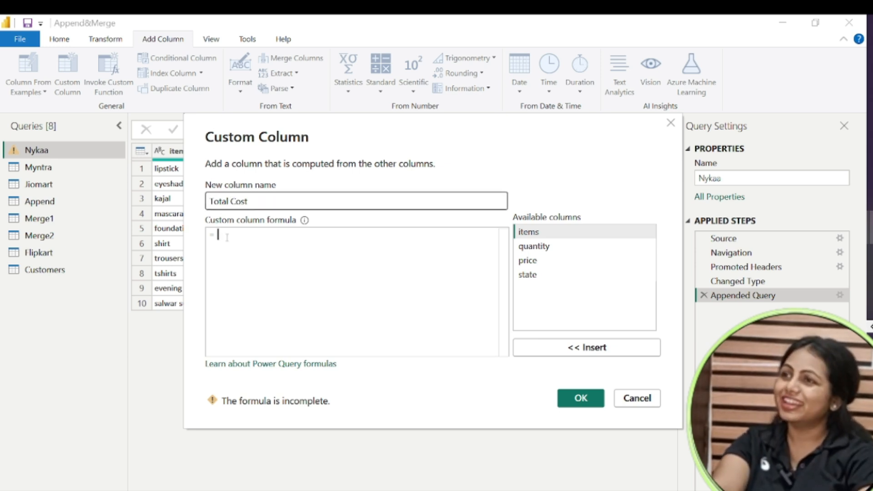
click(553, 249)
click(563, 354)
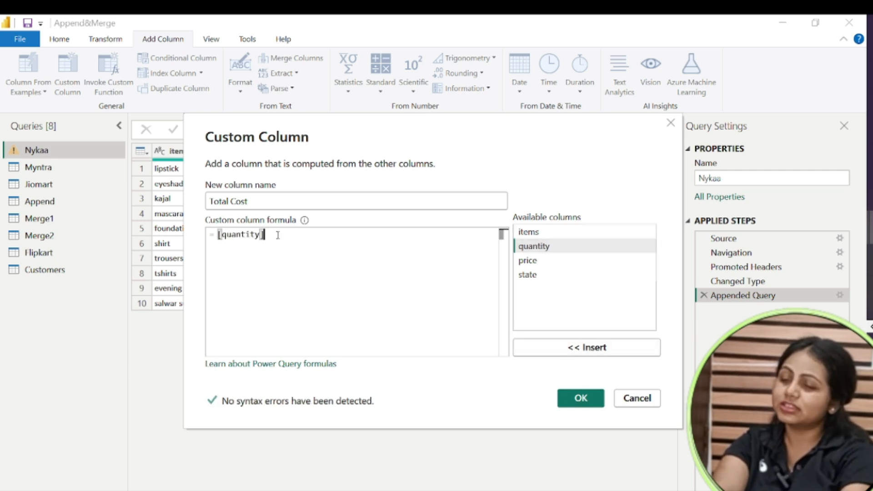
text(*)
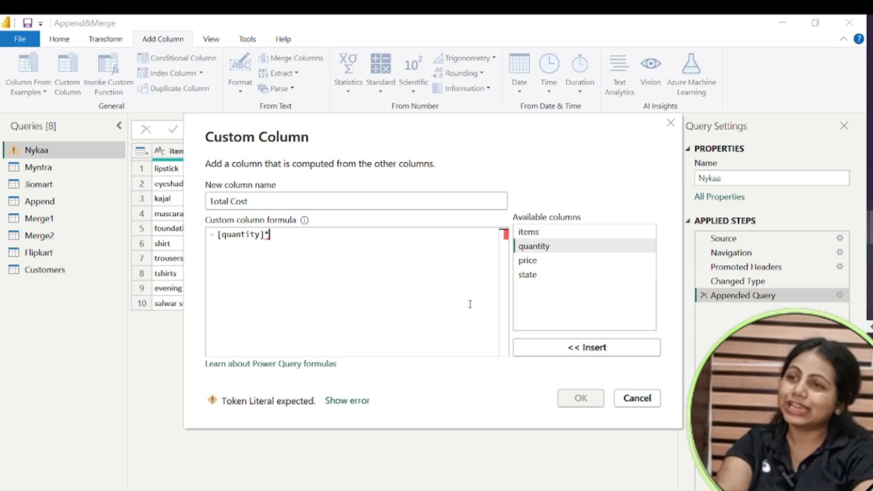
click(526, 260)
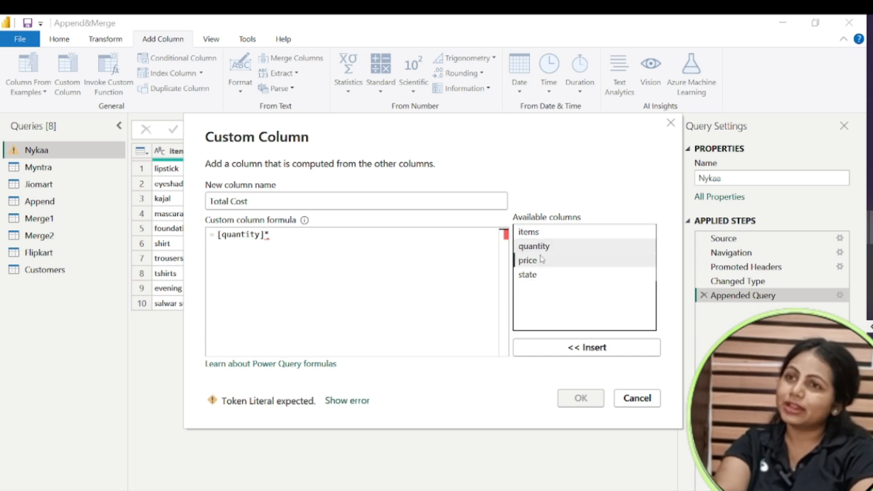
click(597, 350)
click(581, 398)
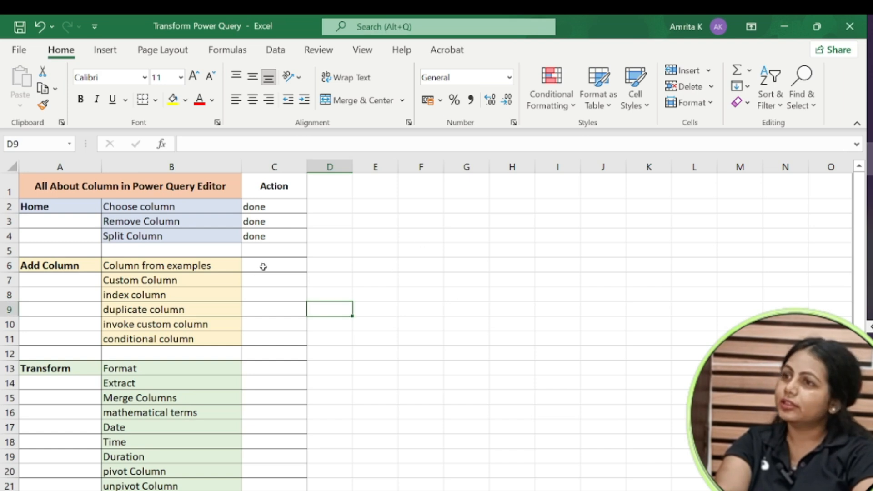
Mark Column from examples and Custom Column as done in the checklist's Action column
click(264, 267)
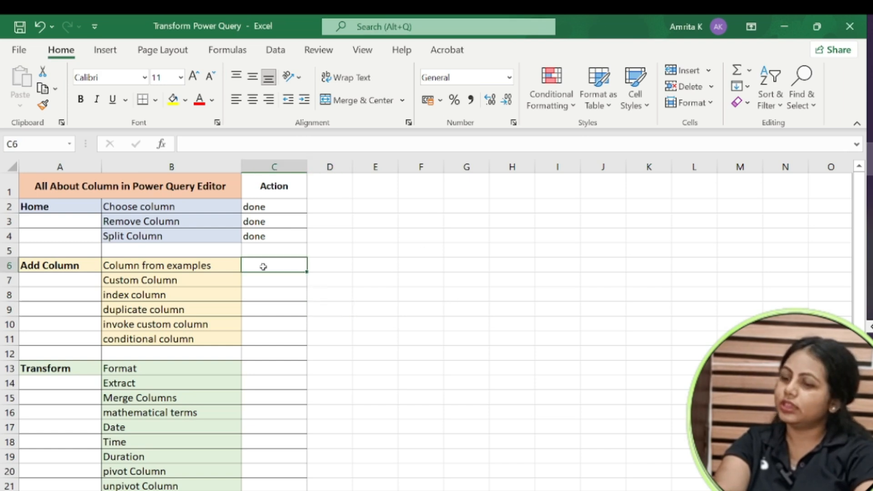
text(donee)
key(BackSpace)
key(Return)
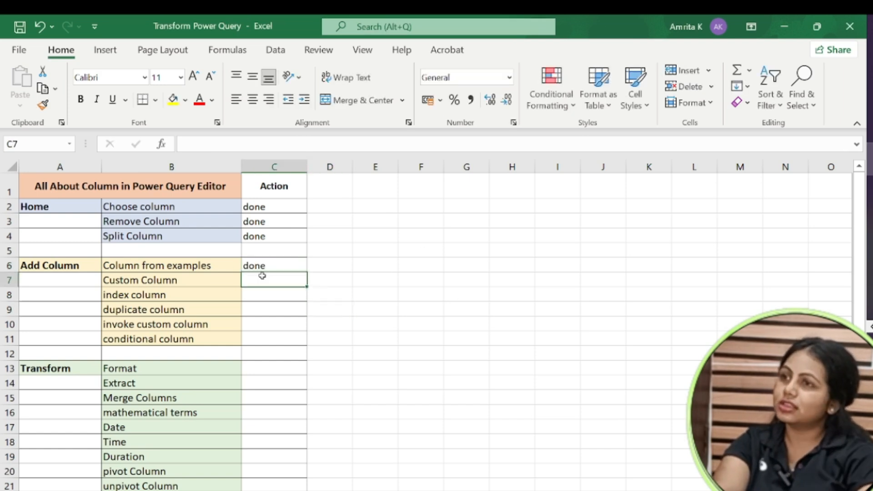
text(done)
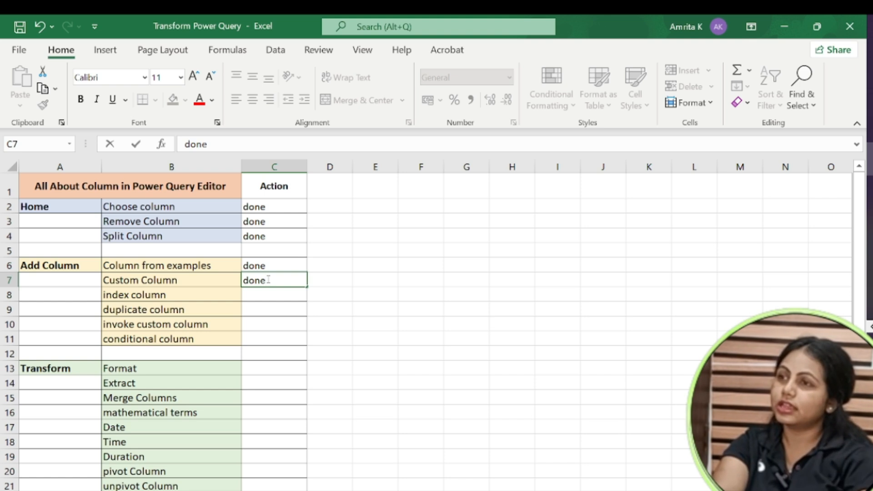
click(388, 283)
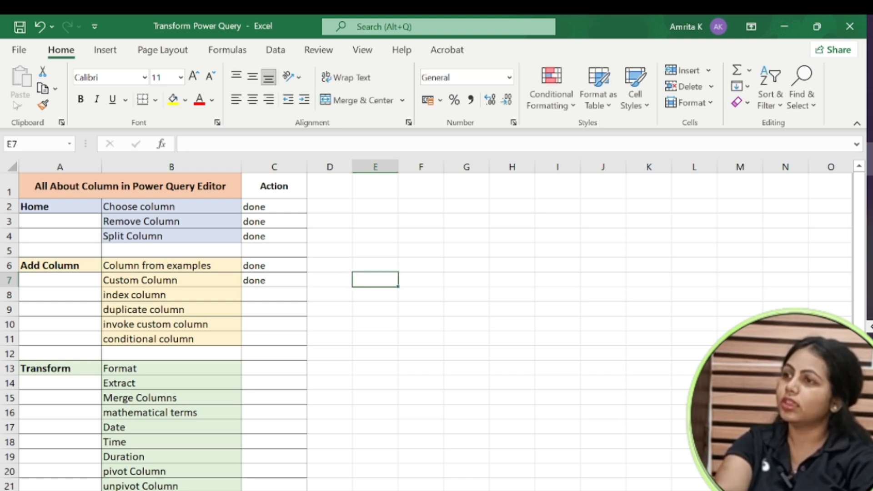
Switch back to the Power Query Editor window on the Customers query
click(197, 296)
mouse_move(870, 229)
click(787, 273)
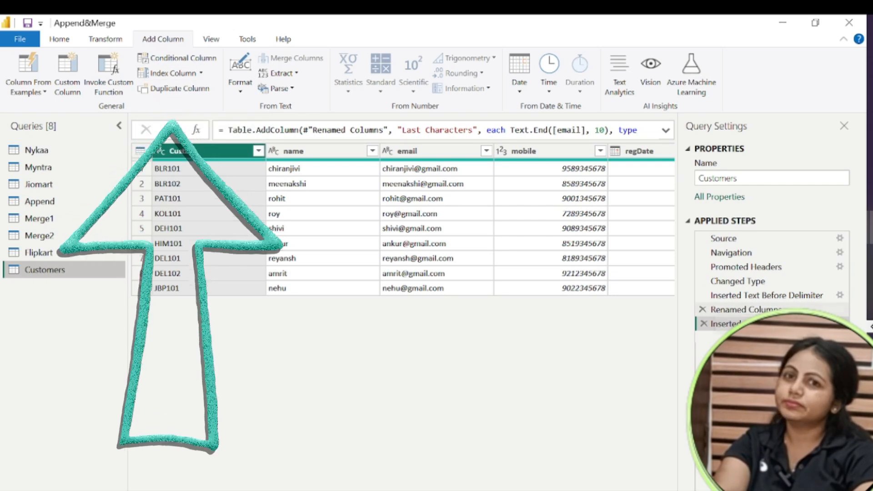
Add two index columns to Customers, one starting at 1 and one starting at 0
click(201, 74)
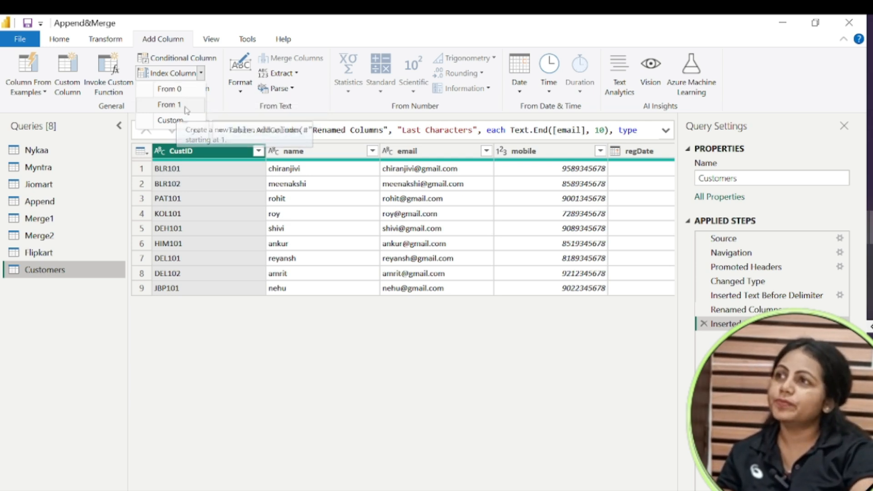
click(187, 108)
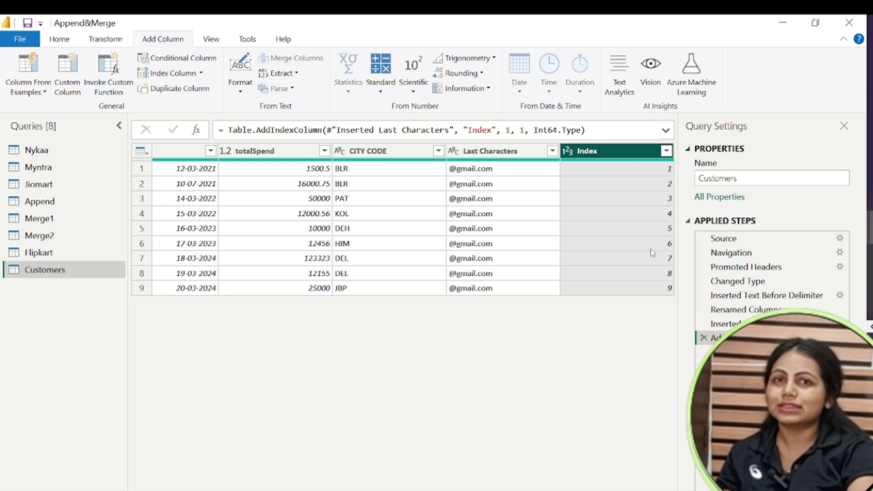
click(199, 73)
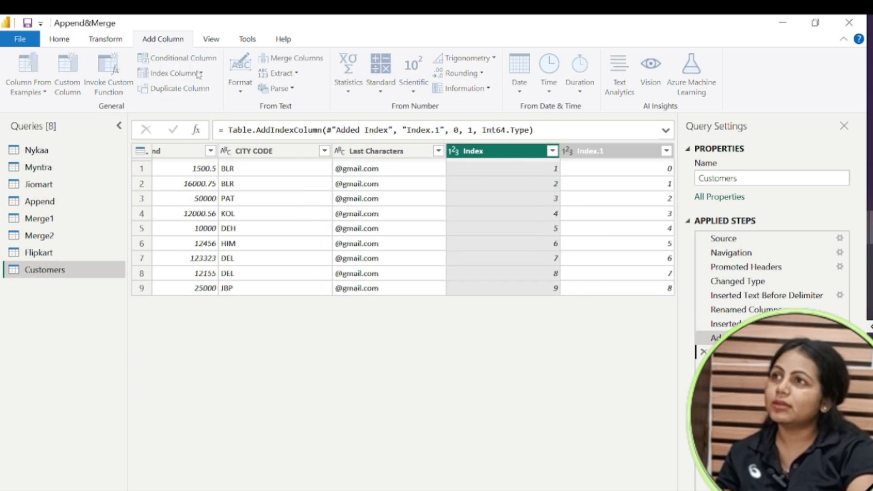
Add a custom index starting at 100 with increment 5, checking values 100 through 120
click(201, 73)
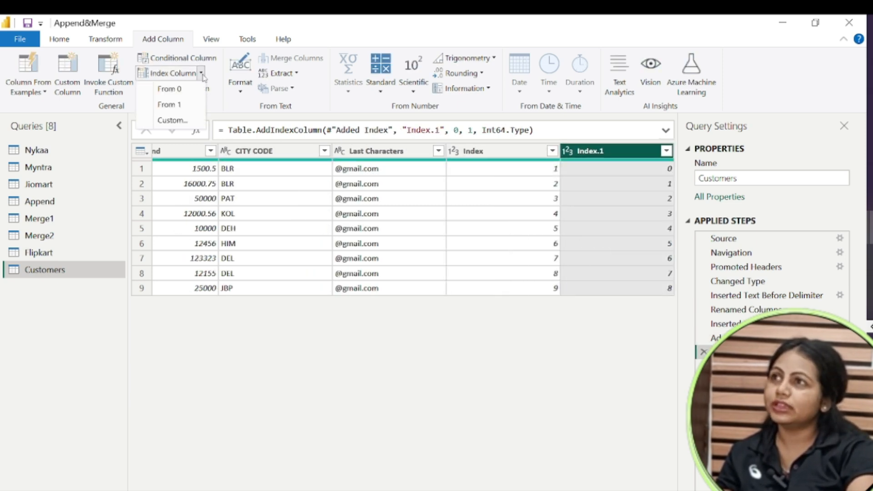
click(184, 122)
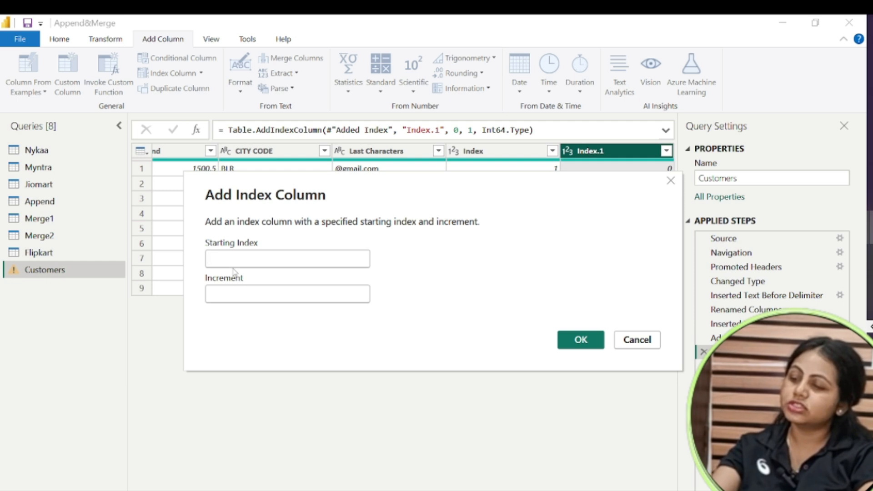
text(100)
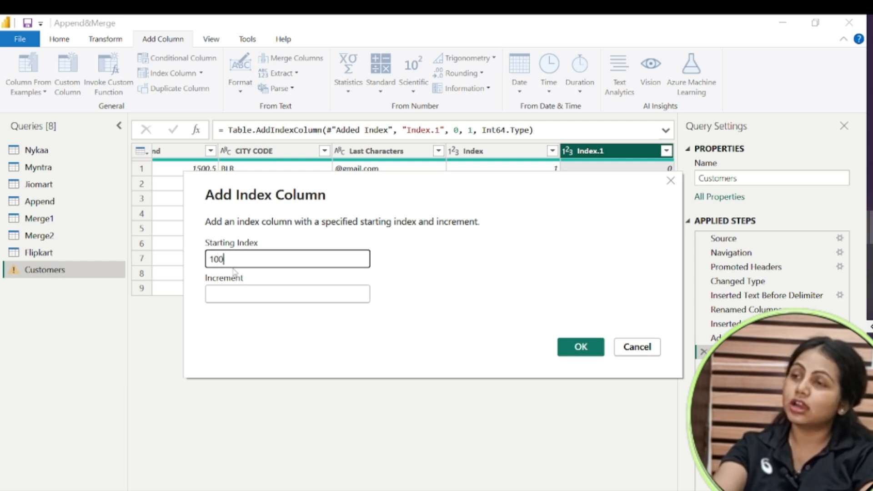
click(238, 287)
text(5)
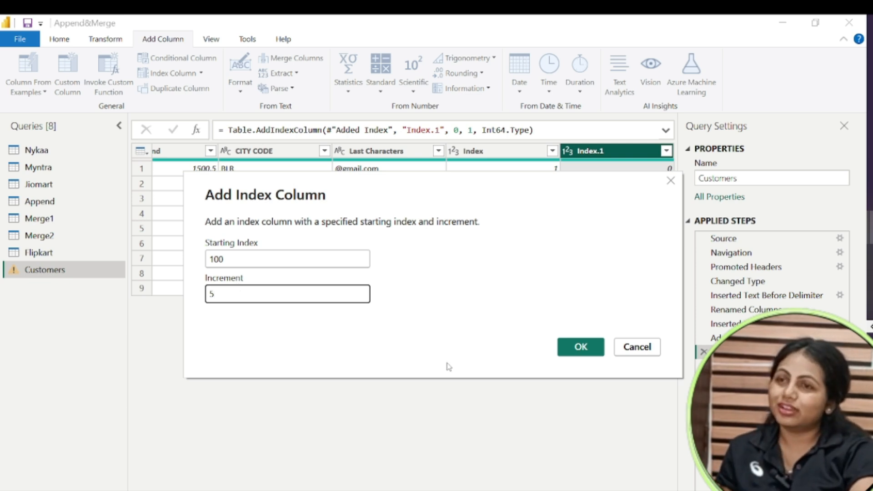
click(567, 350)
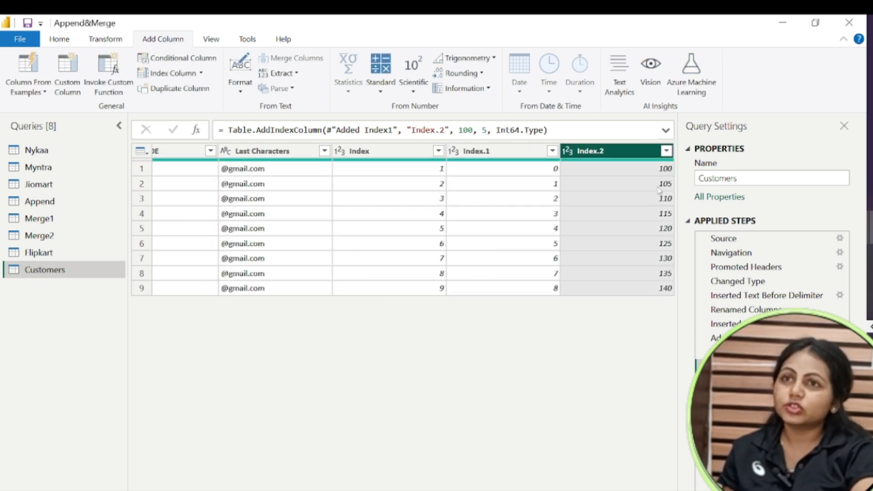
click(647, 169)
click(649, 184)
click(649, 198)
click(649, 214)
click(649, 228)
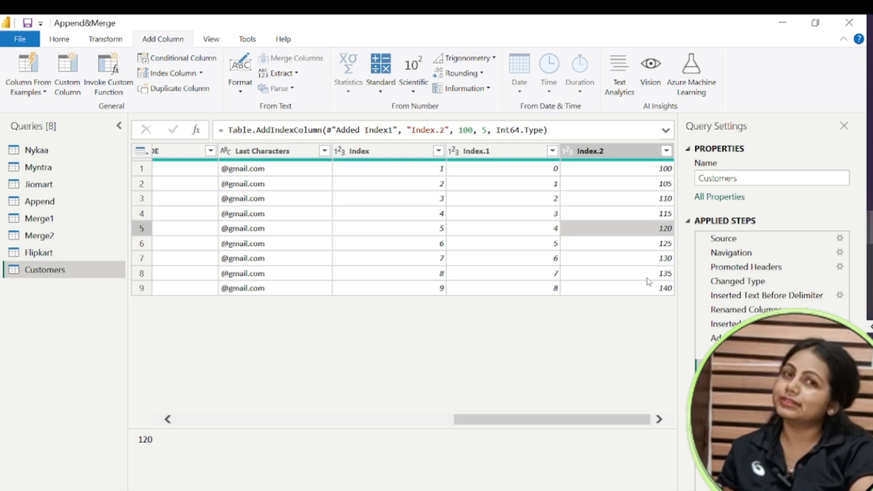
Duplicate the CustID column in Customers to create CustID - Copy, then return to Excel
drag(477, 425, 200, 426)
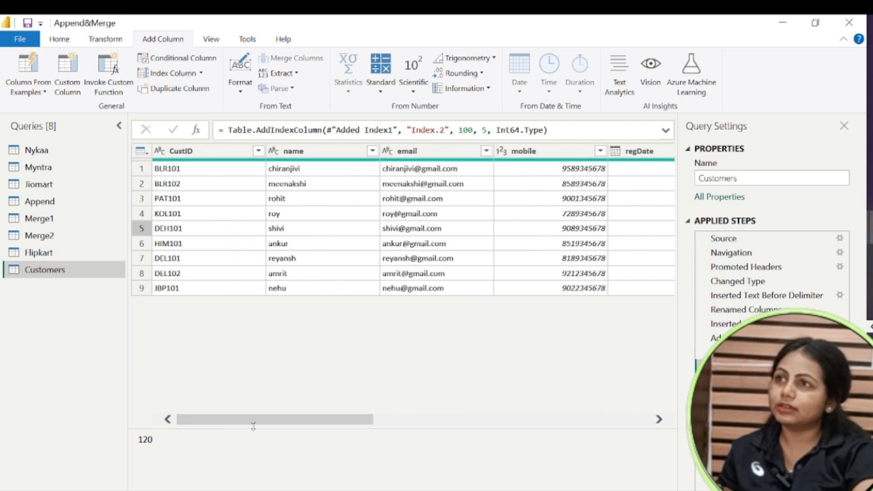
click(200, 151)
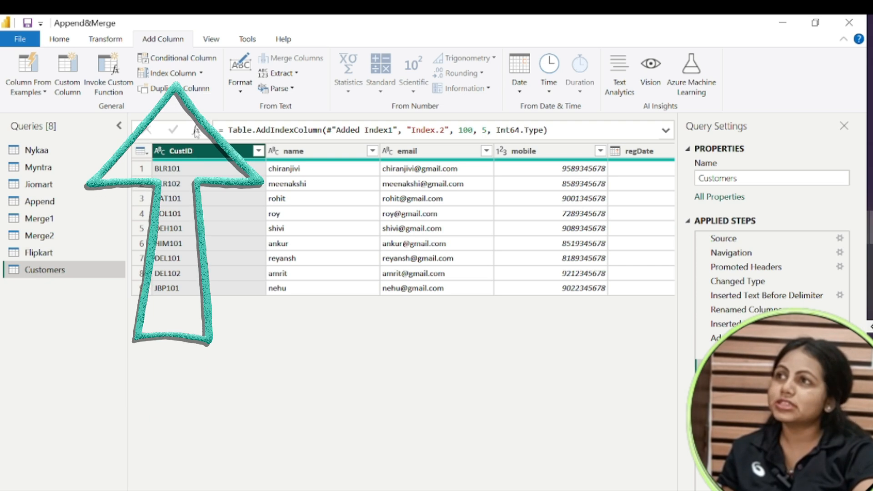
click(180, 88)
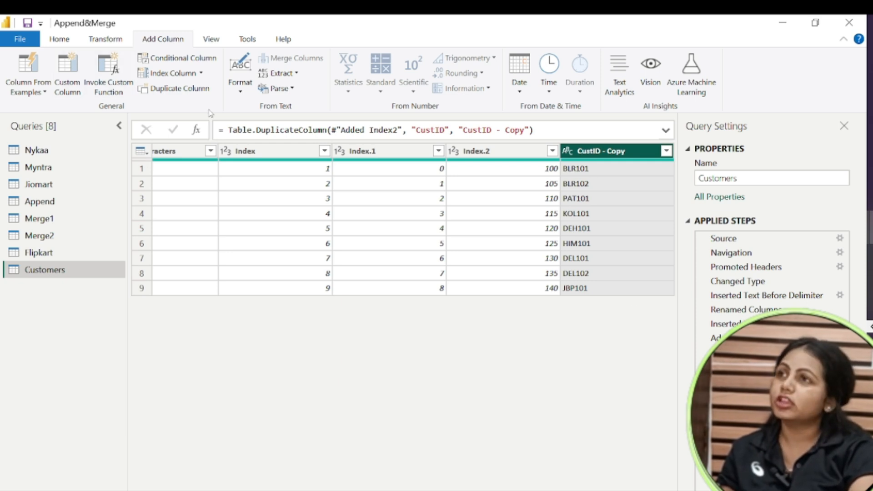
click(870, 159)
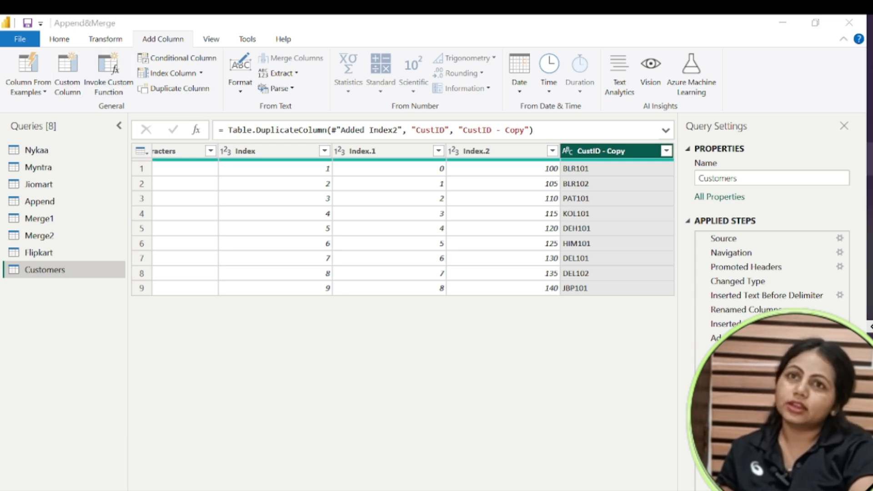
Mark index column and duplicate column as done in C8 and C9, then select the invoke and conditional column items
click(262, 297)
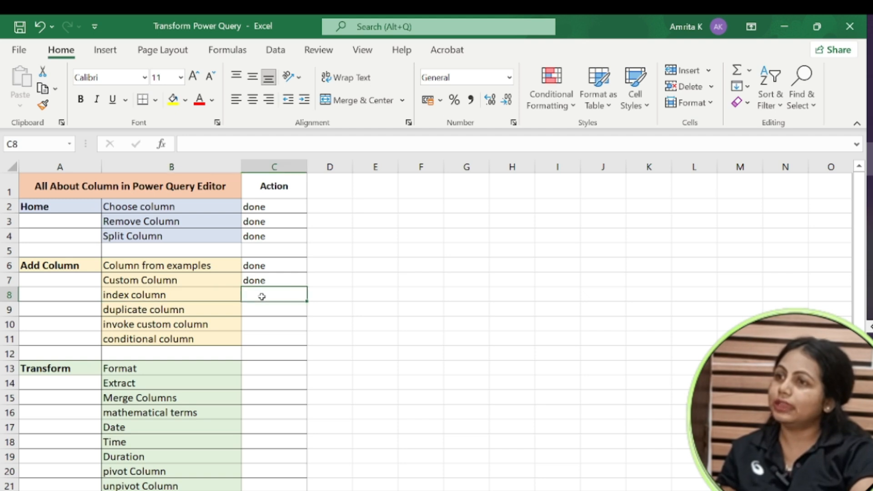
text(done)
key(Return)
text(don)
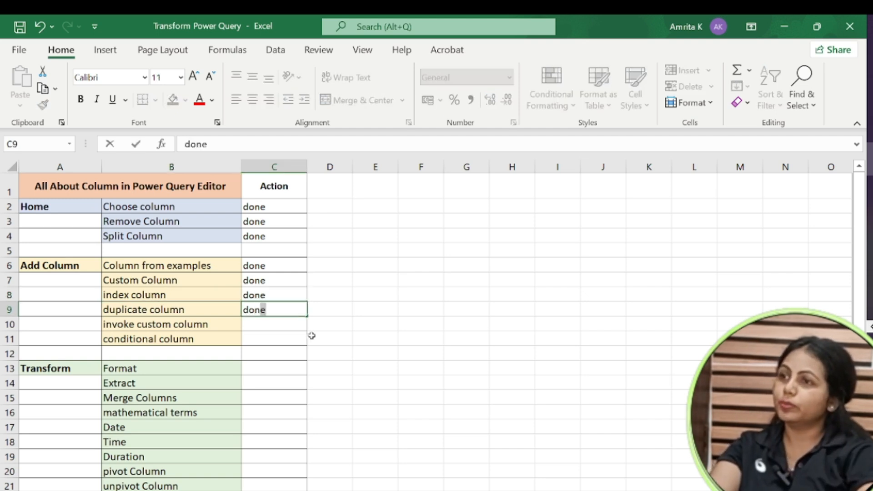
key(Return)
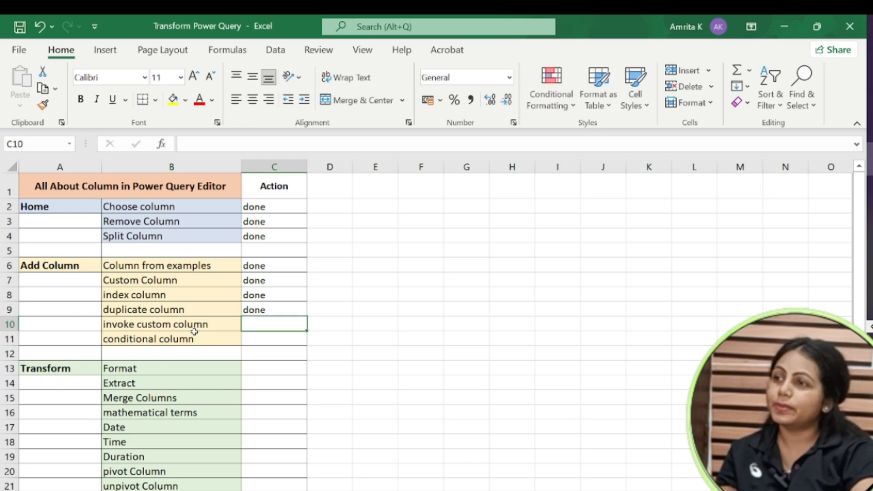
click(156, 325)
click(172, 338)
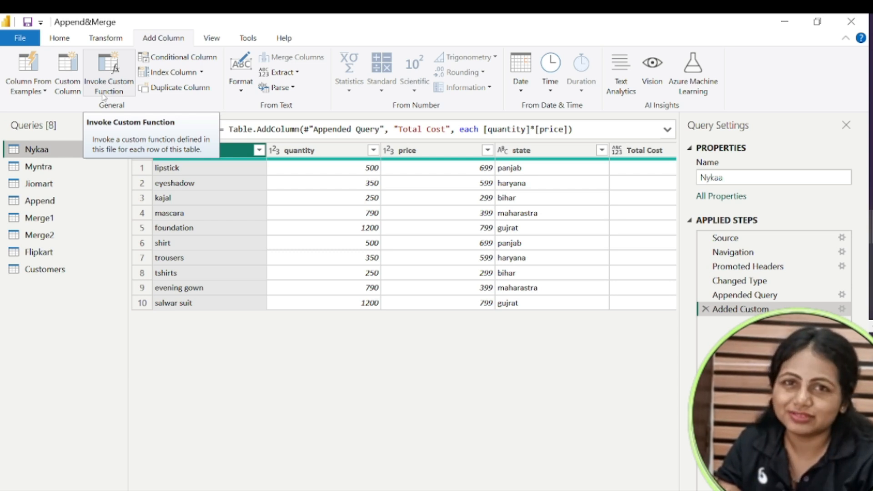
Add a Blank Query, Query1, from the Queries pane's New Query menu
right_click(36, 345)
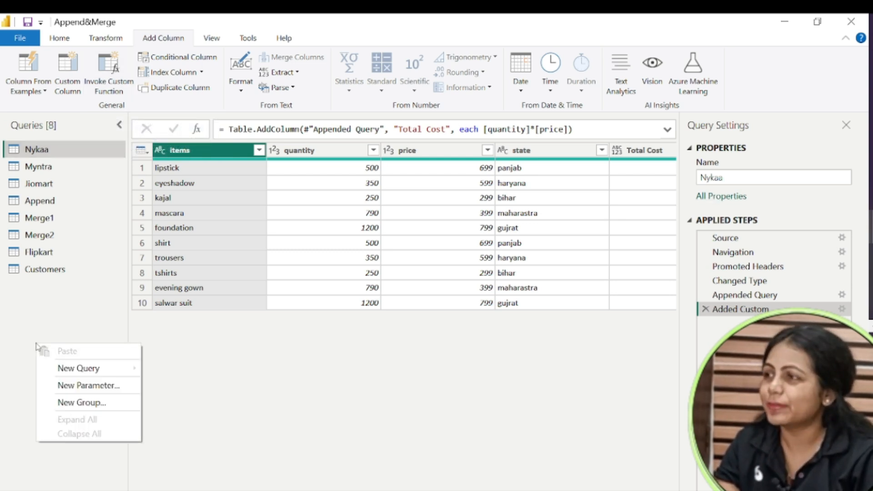
right_click(27, 302)
right_click(28, 303)
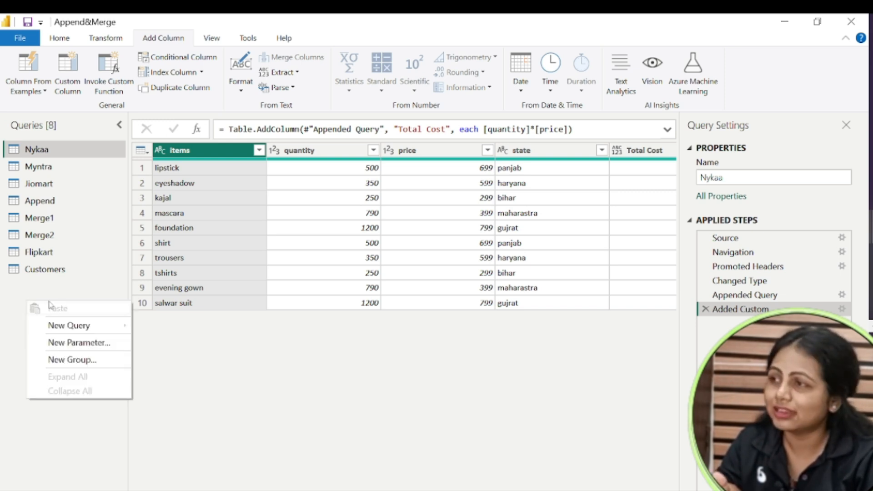
mouse_move(66, 330)
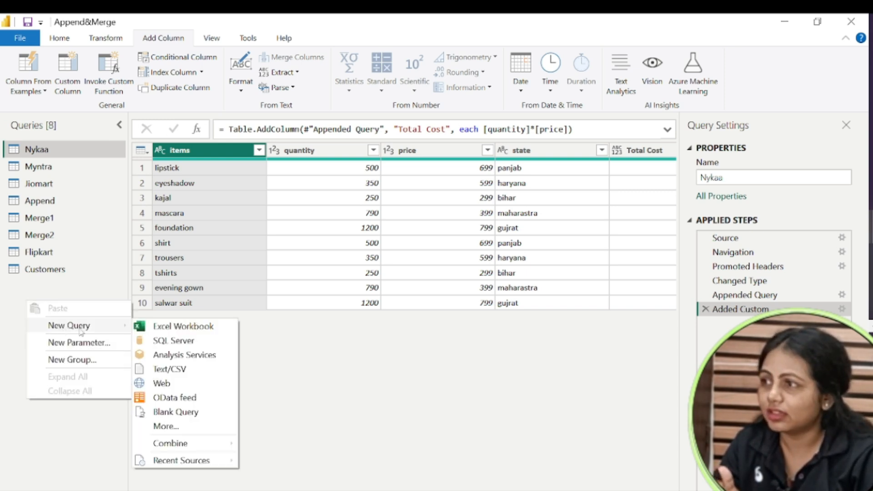
click(163, 414)
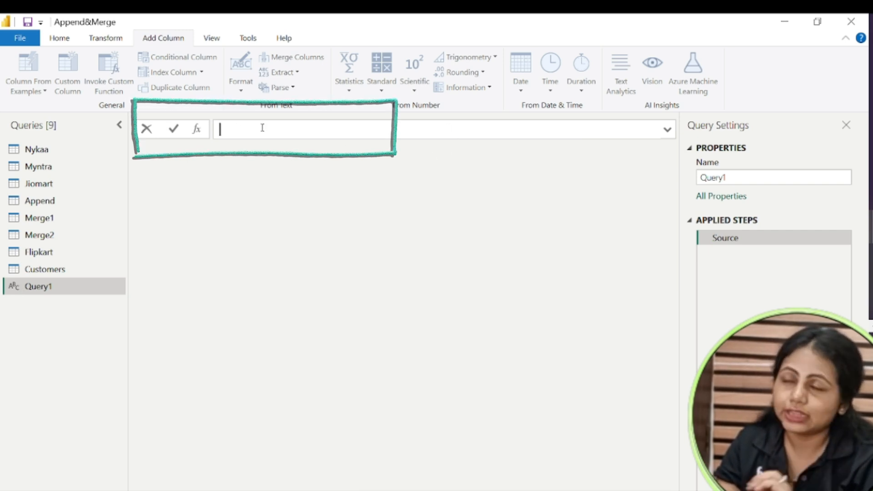
Enter =(quantity as number,price as nnumber)=>quantity*price as Query1's formula
text(=)
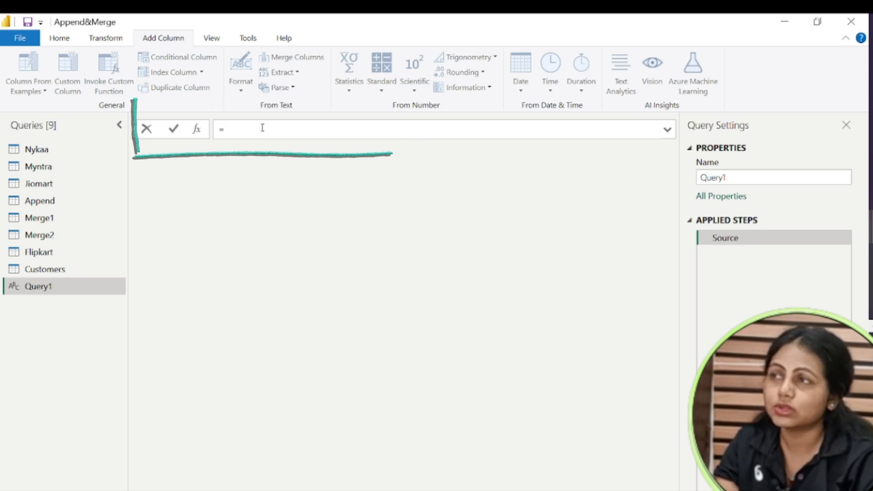
text(()
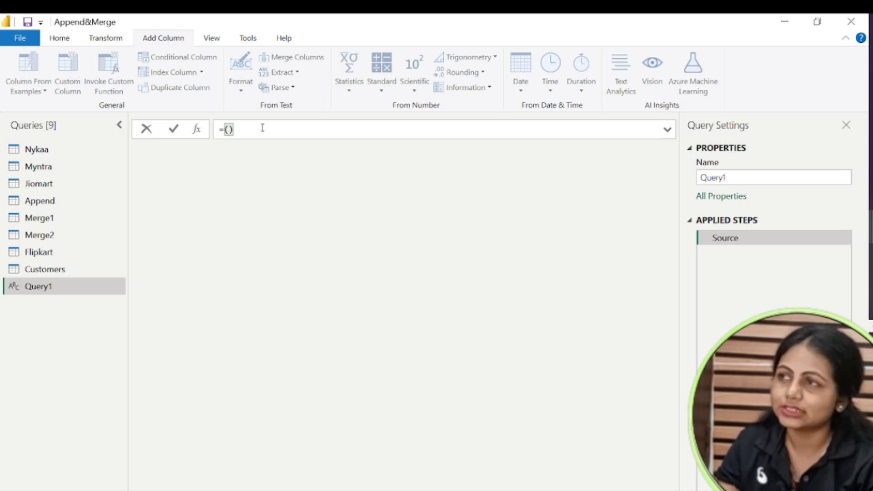
text(qua)
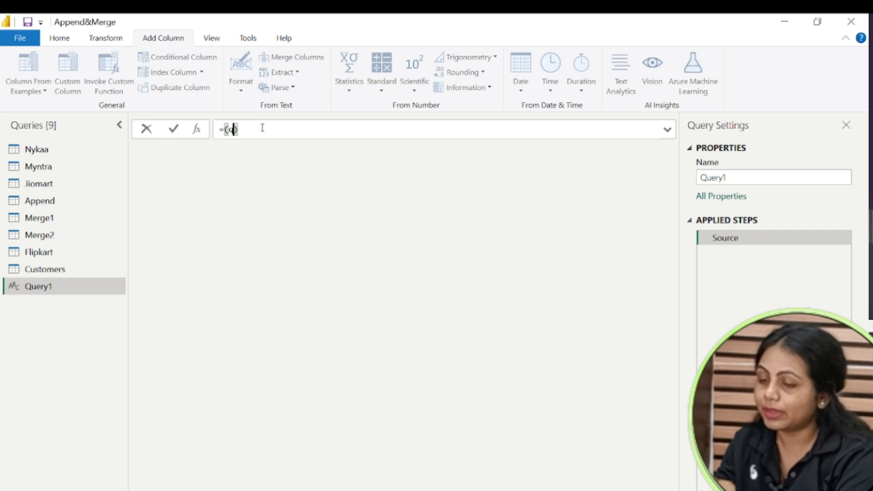
text(ntity)
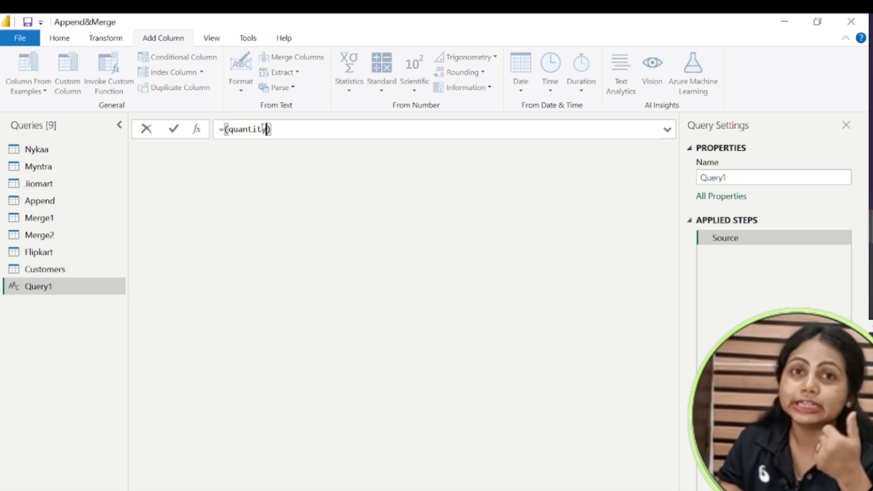
text(as numb)
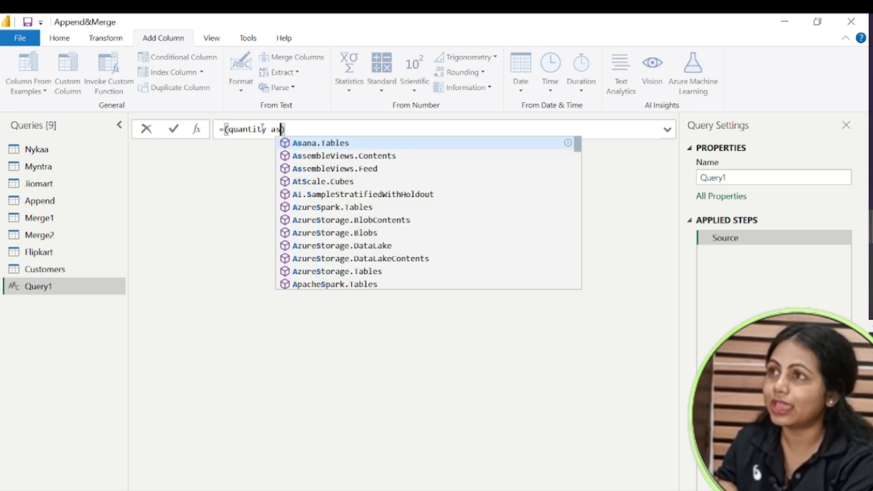
text(er)
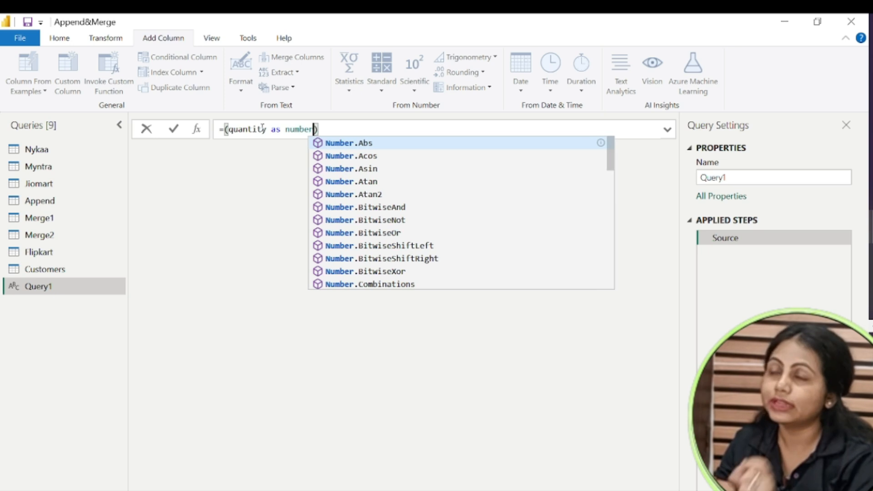
text(,pric)
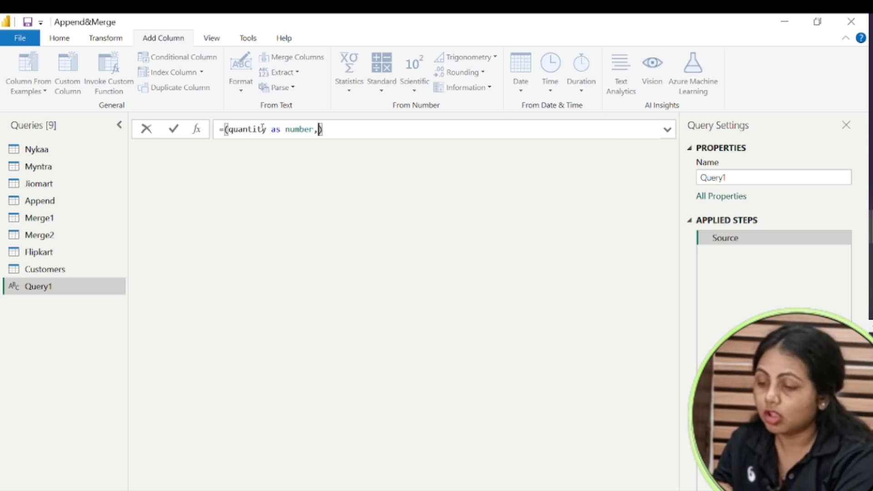
text(e as nnumbe)
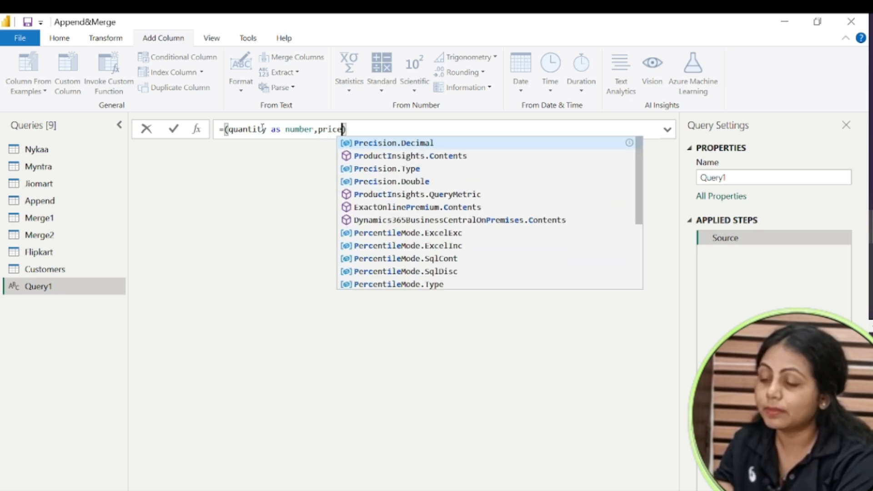
text(r))
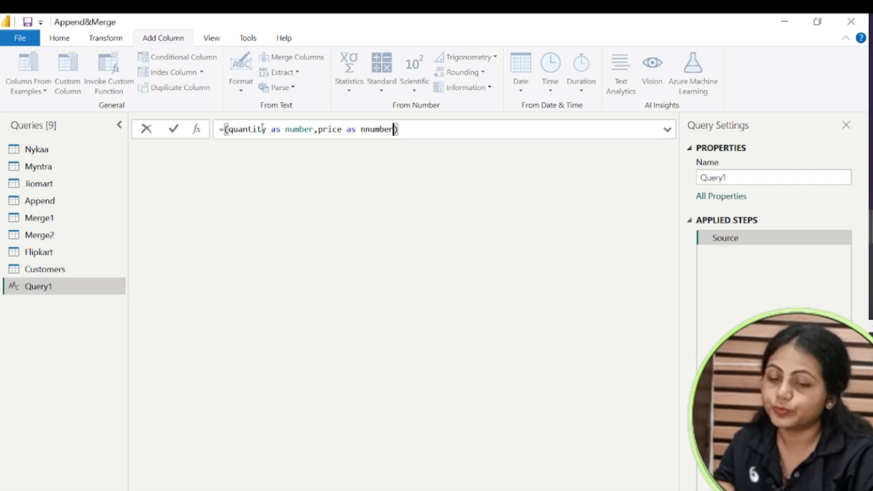
text(=)
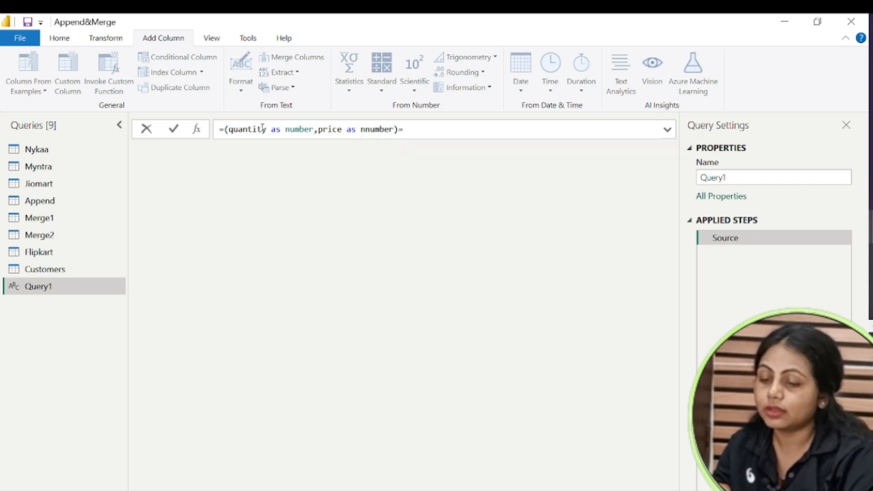
text(>quan)
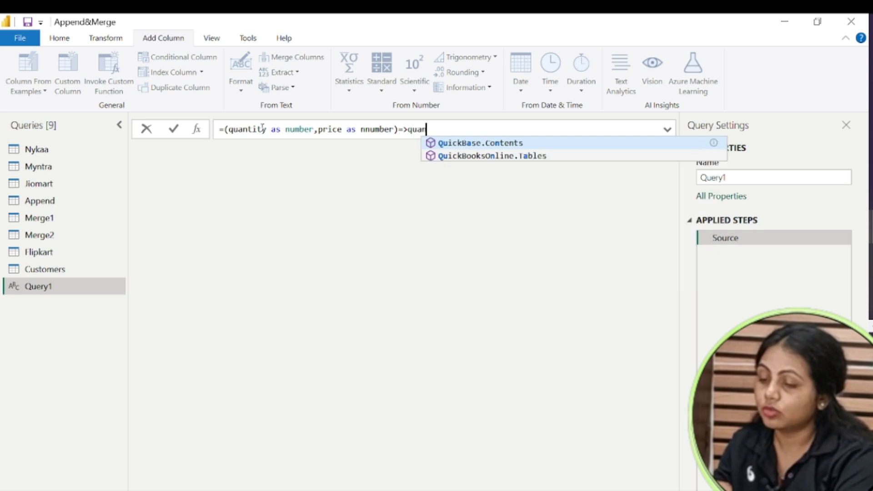
text(tity*)
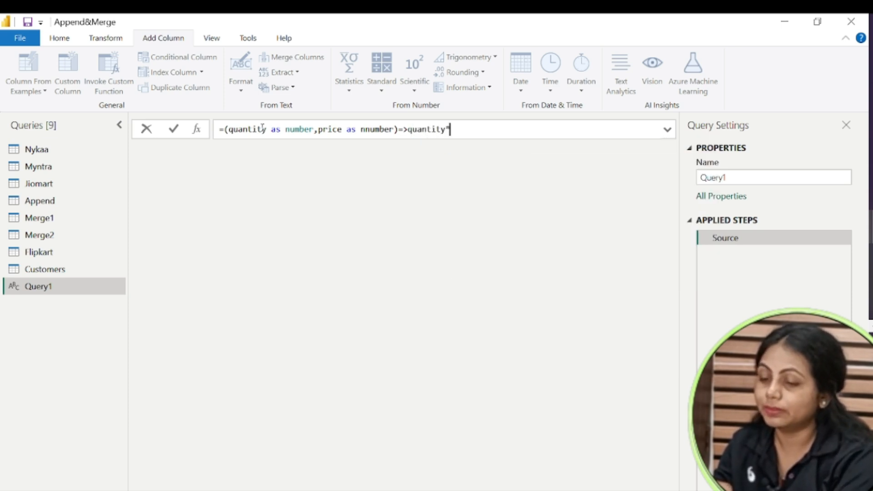
text(price)
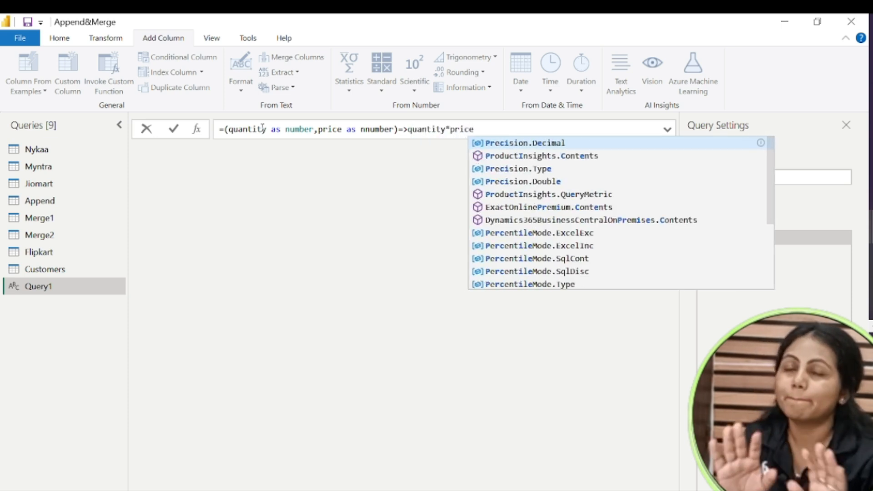
key(Escape)
click(295, 129)
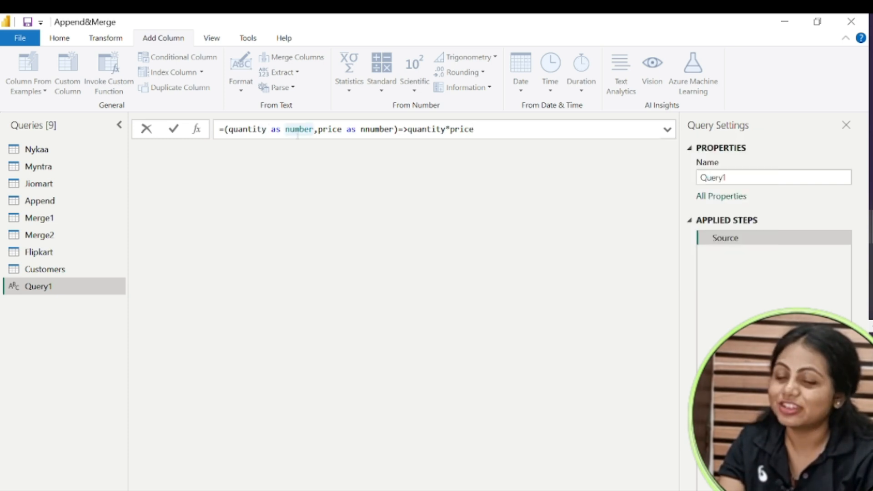
key(Return)
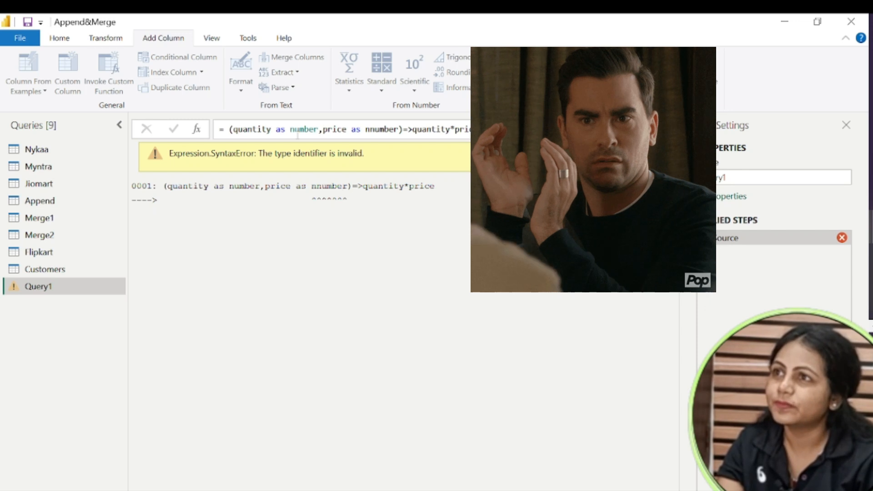
Correct the 'nnumber' typo to 'number' and commit the function formula
double_click(372, 129)
click(372, 131)
key(BackSpace)
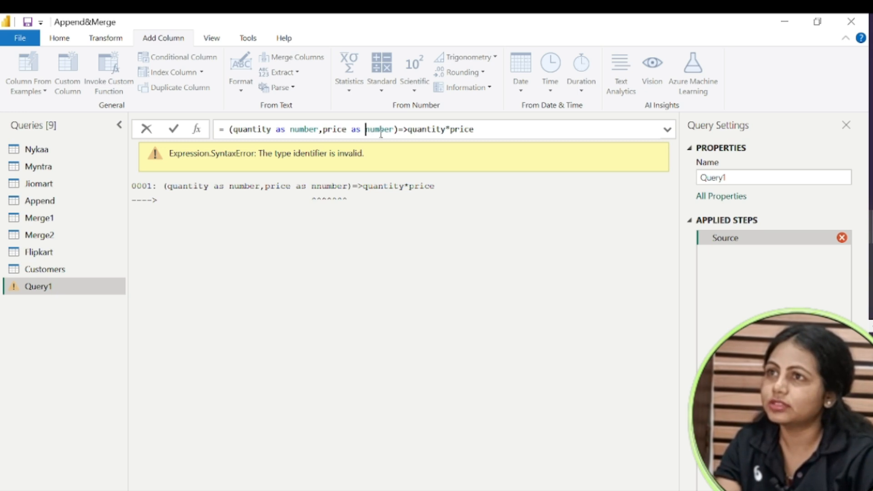
key(Return)
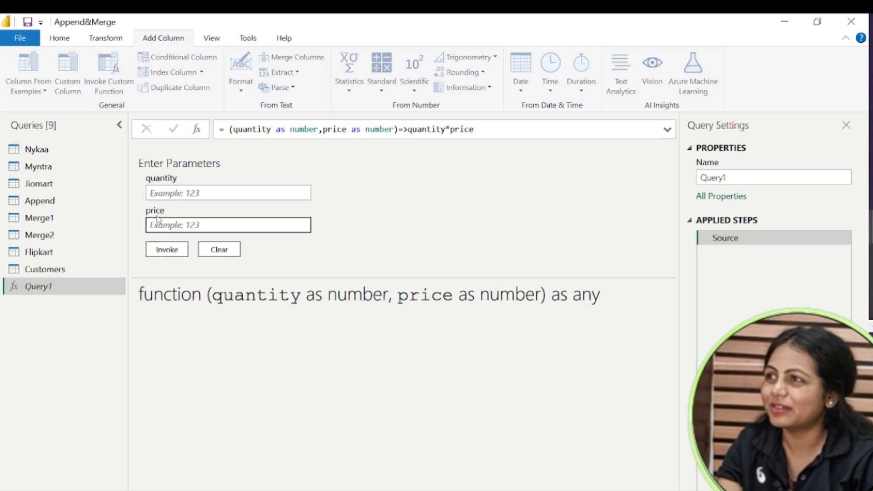
Invoke Query1 with quantity 2 and price 5 to get 10, then select the Nykaa query
click(163, 189)
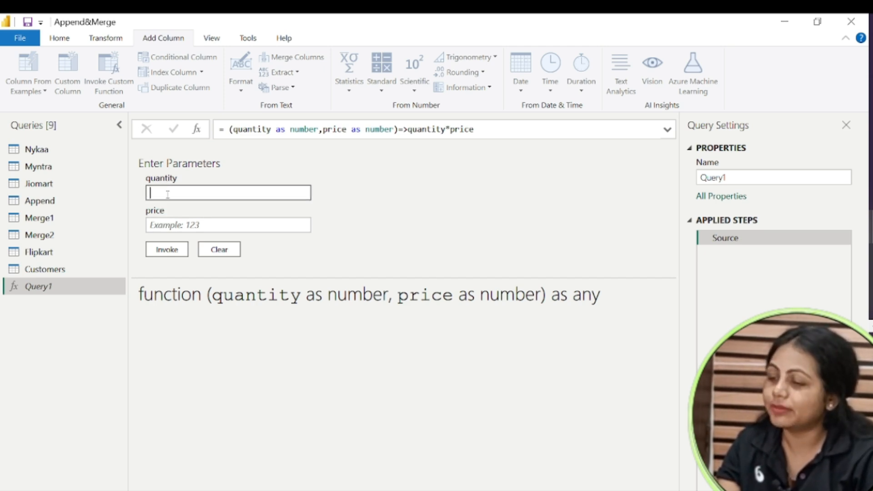
text(2)
click(177, 227)
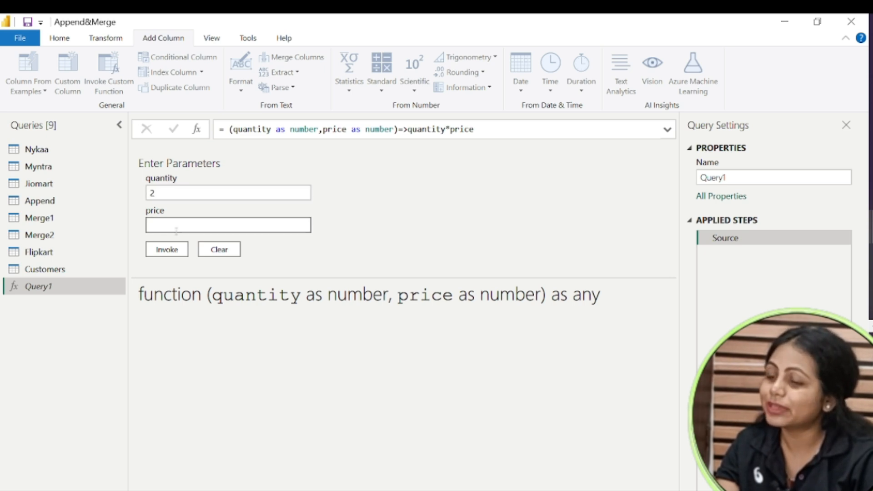
text(5)
click(175, 250)
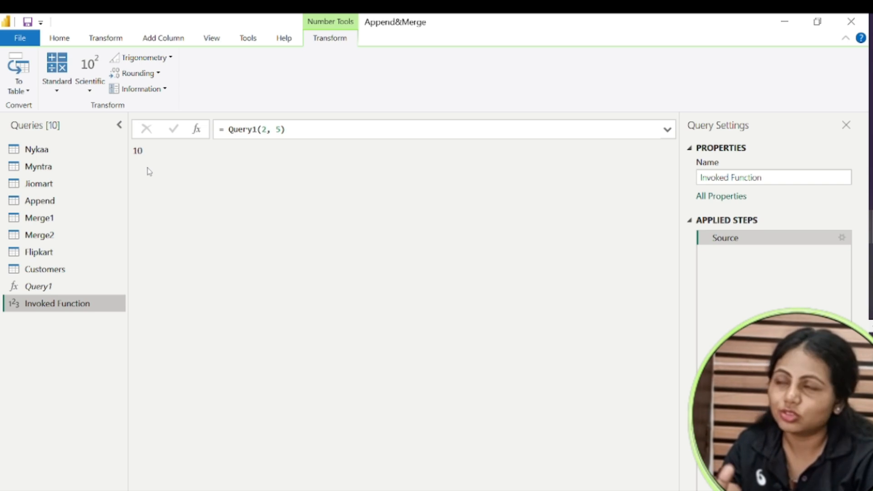
click(50, 151)
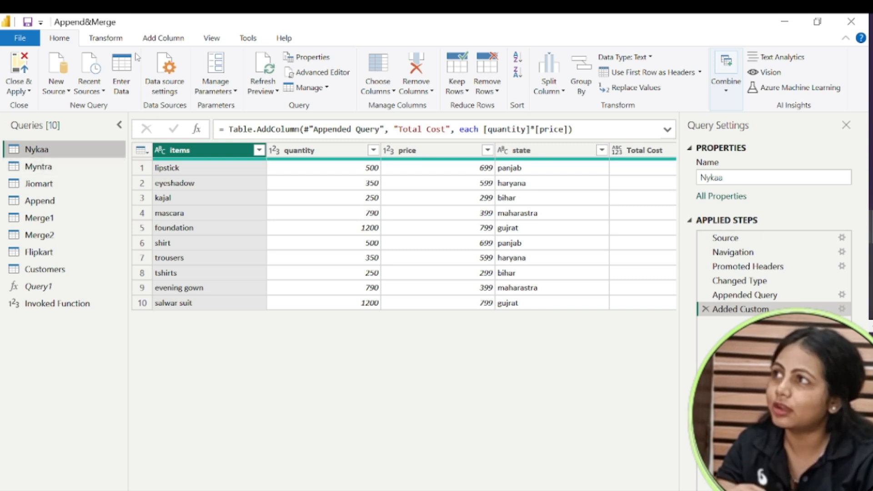
Start an Invoke Custom Function column on Nykaa named Total, using Query1
click(163, 37)
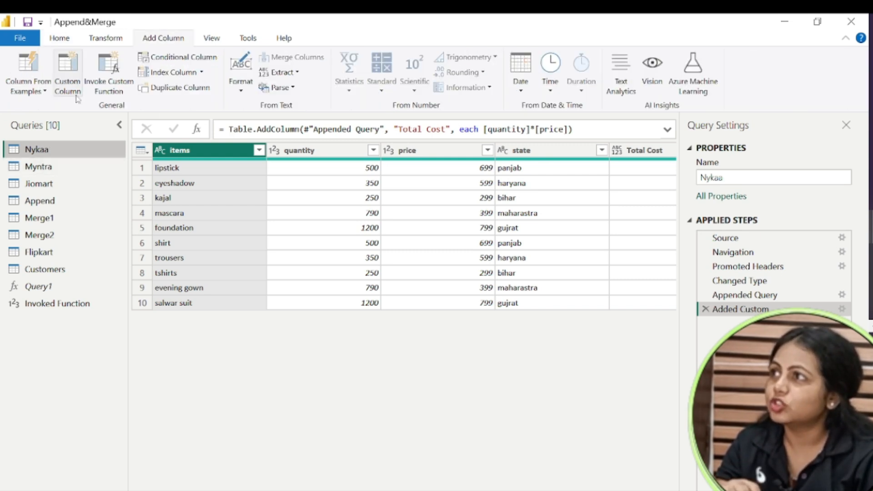
click(114, 85)
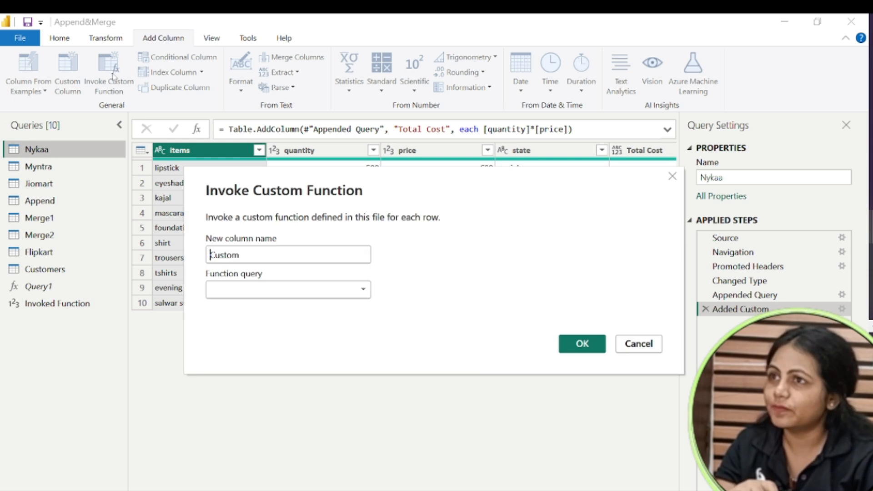
drag(245, 254, 207, 256)
text(Total C)
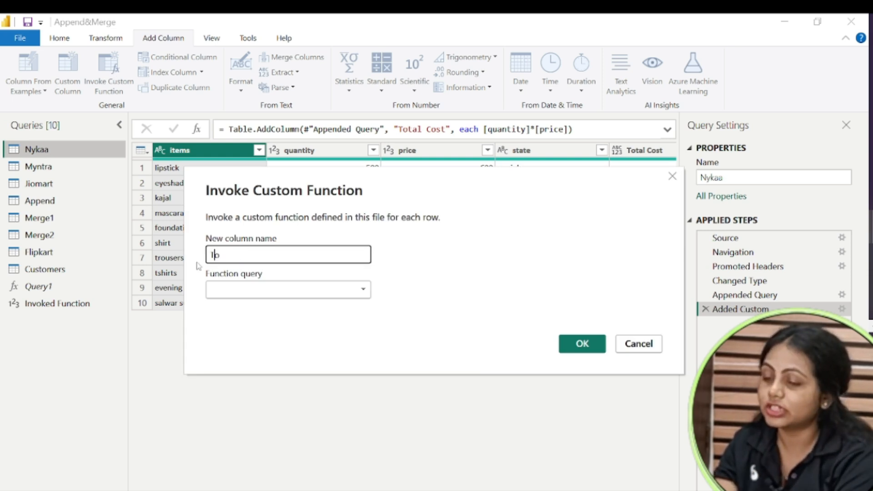
text(ost)
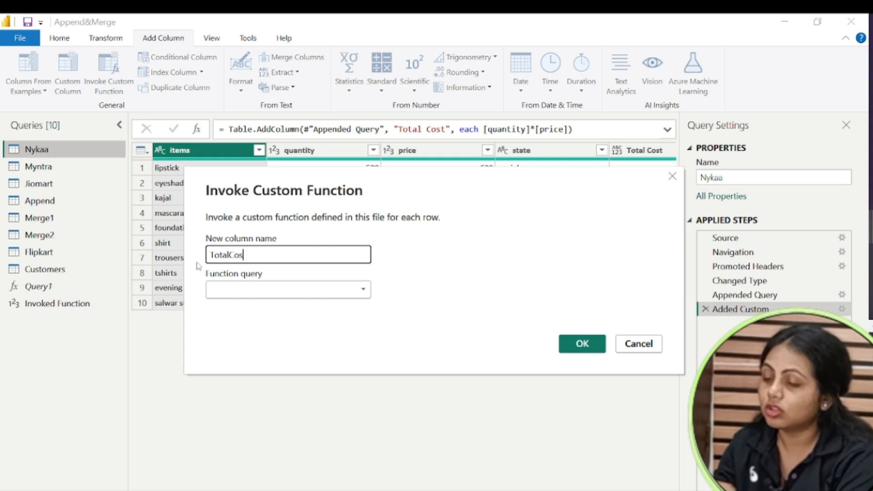
key(BackSpace)
key(BackSpace)
key(BackSpace)
key(BackSpace)
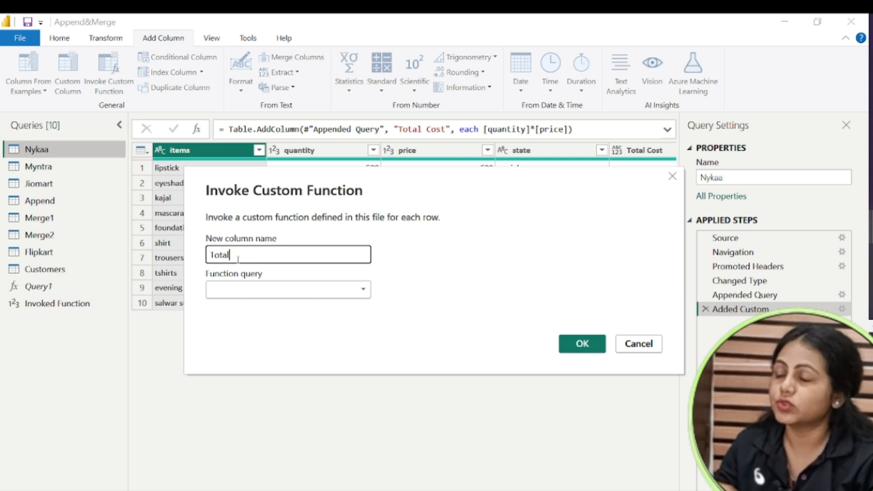
click(241, 296)
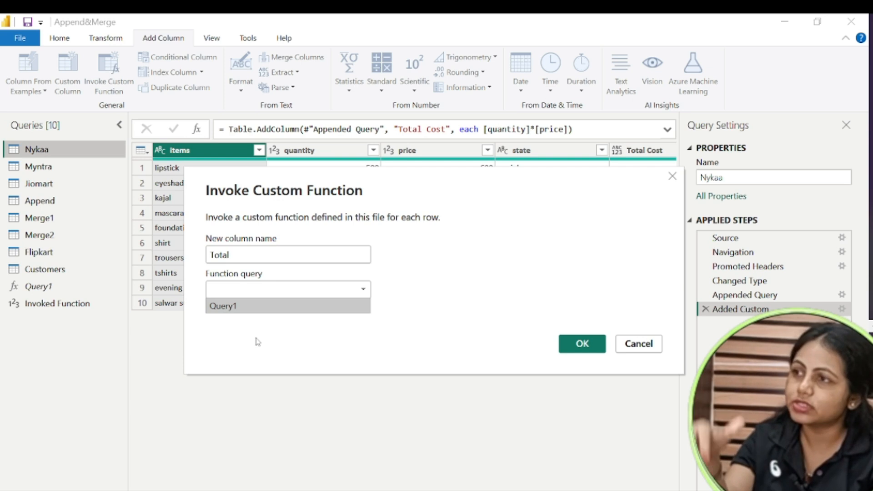
click(236, 306)
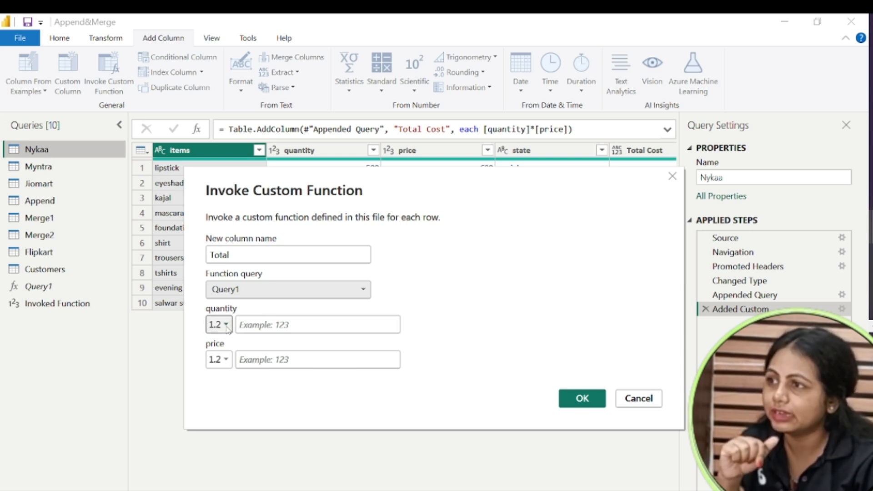
Feed the quantity and price columns into Query1's arguments and add Total, then switch to Customers
click(226, 325)
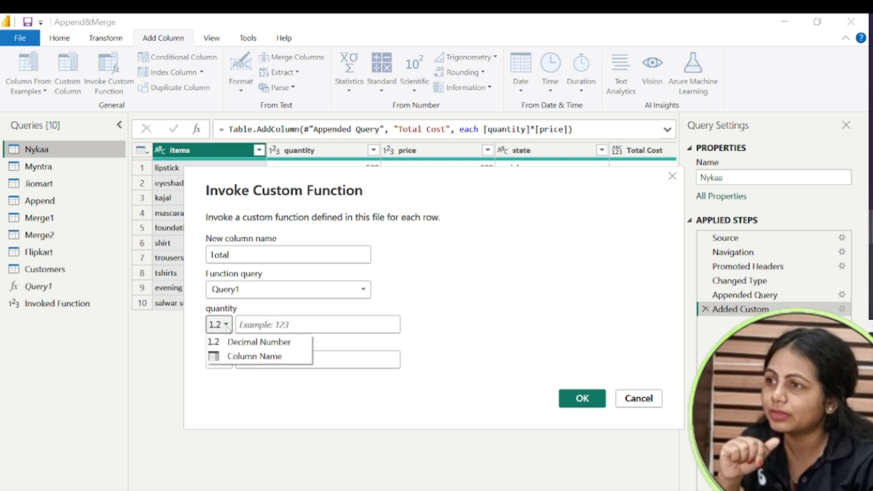
click(259, 357)
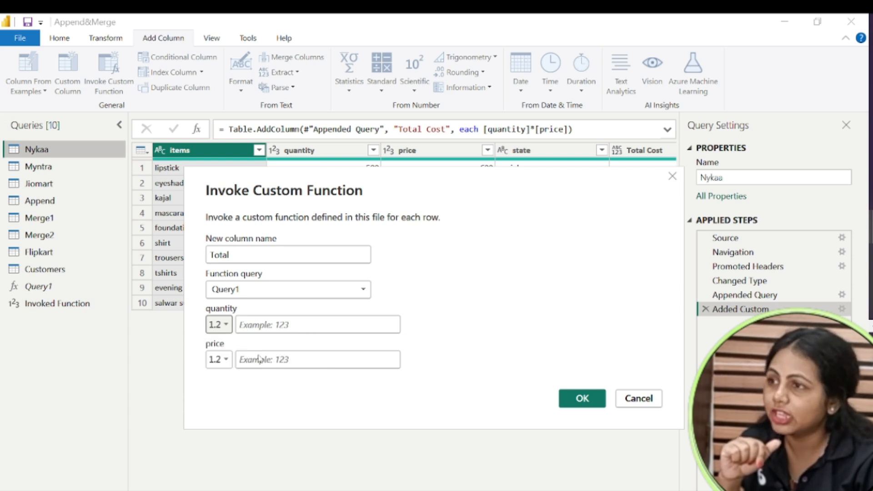
click(393, 326)
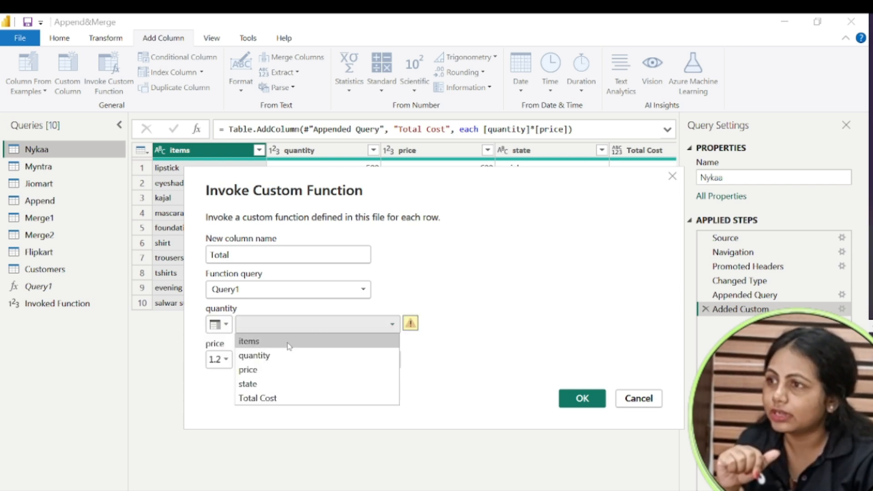
click(258, 355)
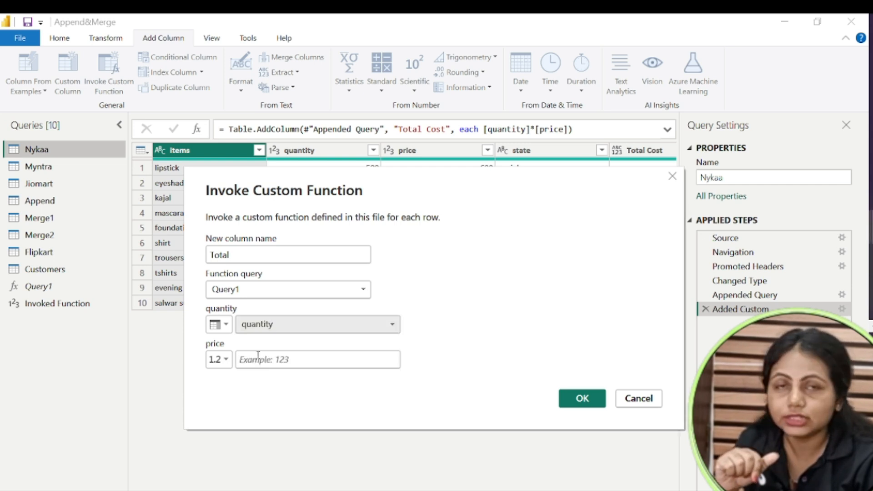
click(220, 360)
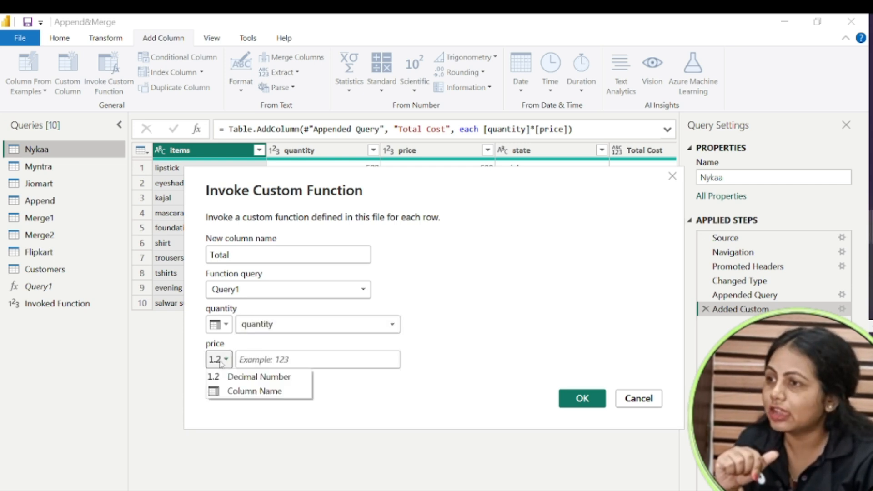
click(232, 391)
click(351, 359)
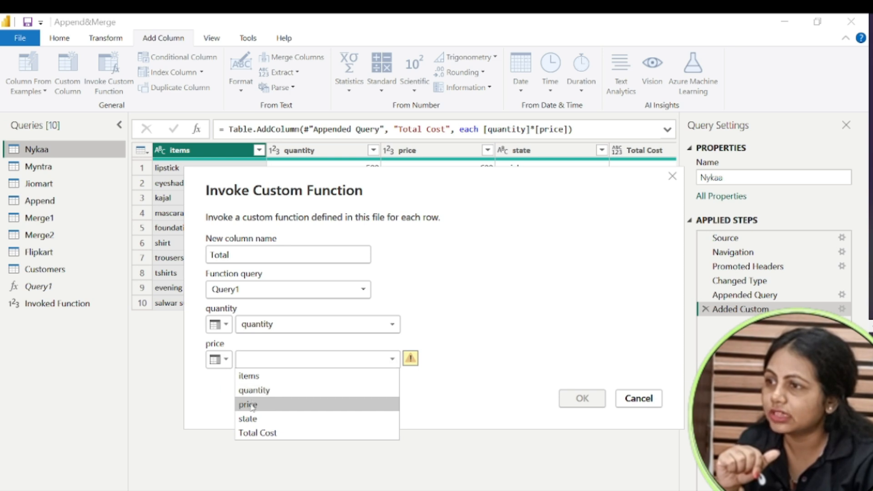
click(269, 405)
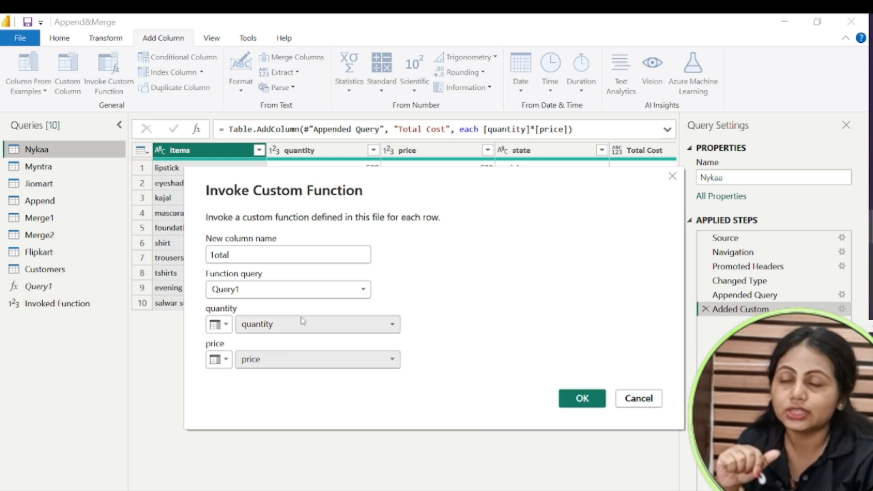
click(565, 402)
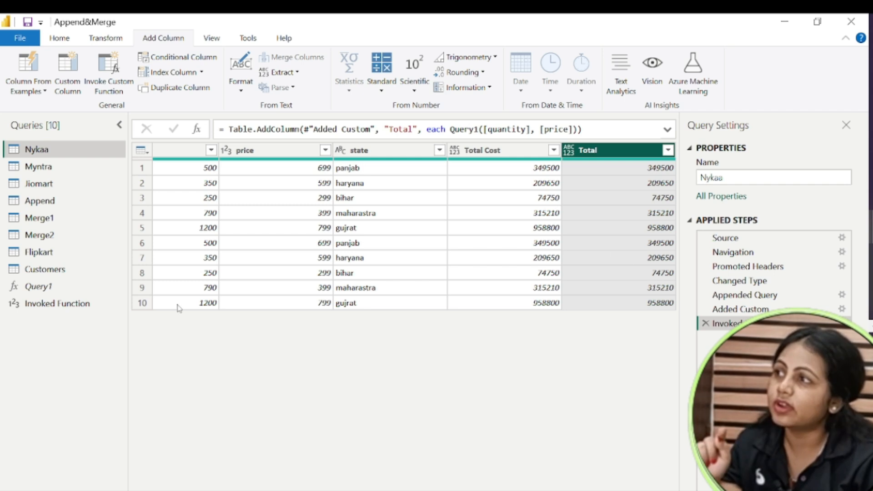
click(51, 270)
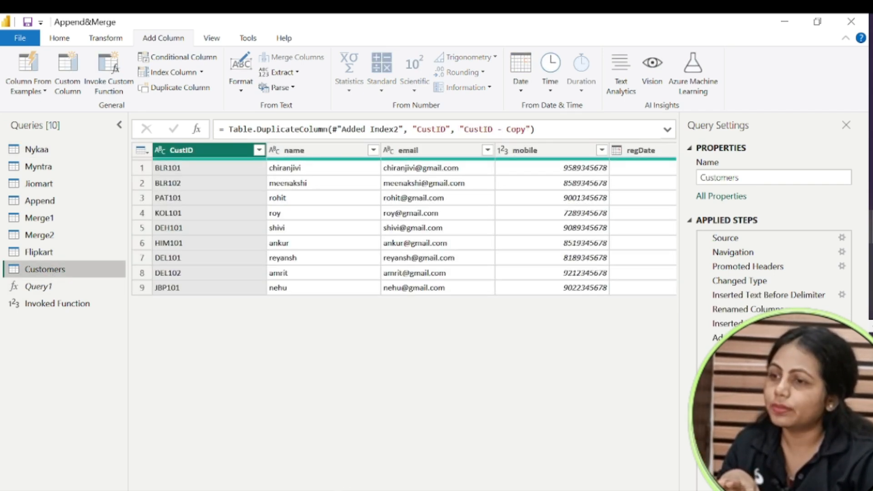
Start an Invoke Custom Function column named MobByTotalSpend using Query1
scroll(272, 208, right, 6)
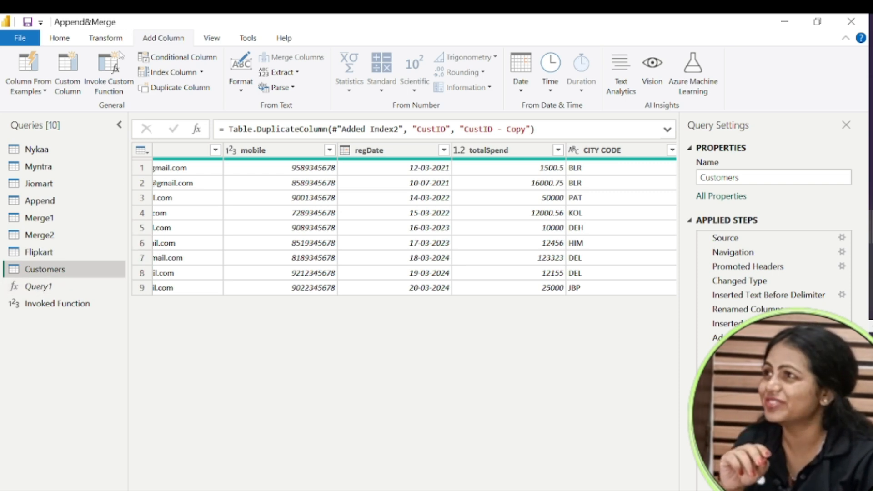
click(109, 69)
drag(250, 254, 201, 255)
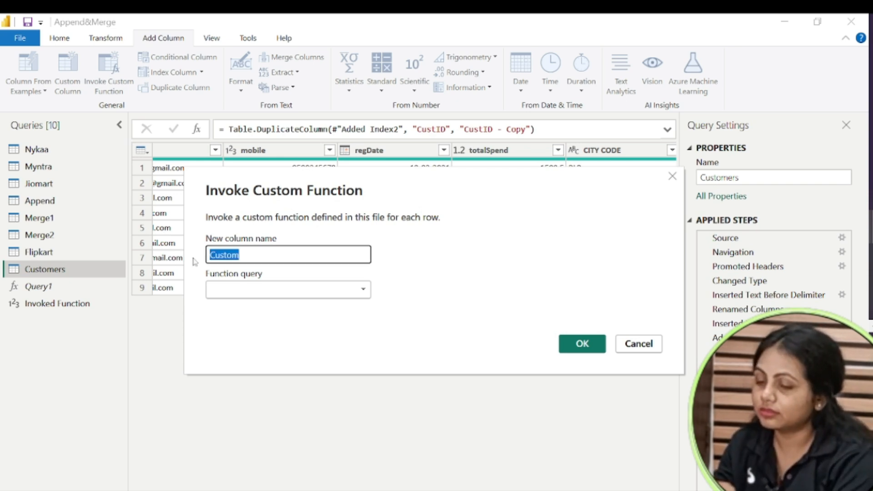
text(MobByTotalSpend)
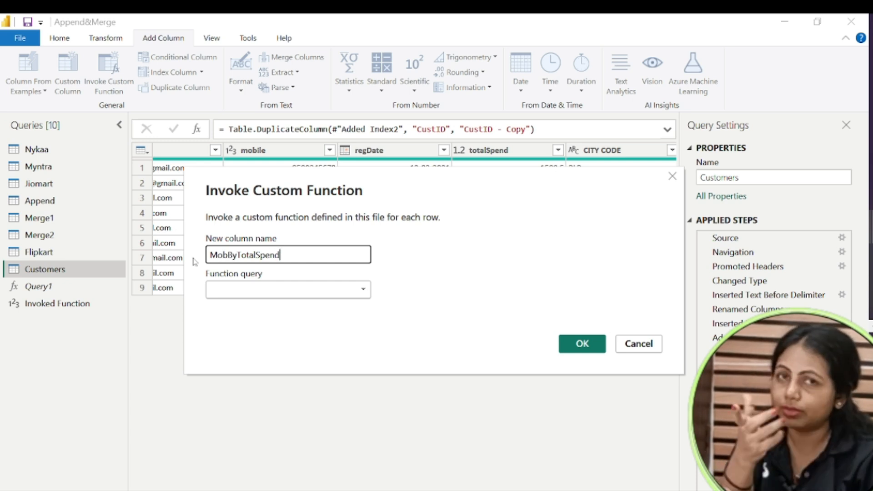
click(255, 290)
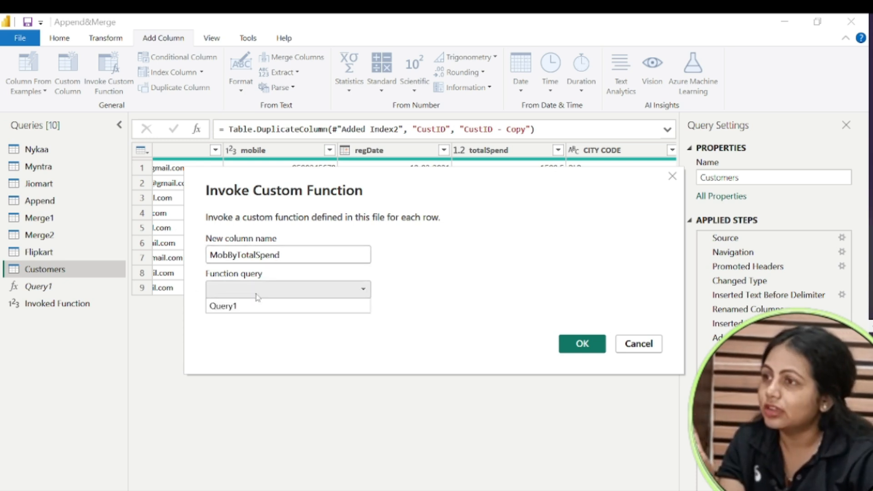
click(229, 312)
Set quantity to the mobile column and price to the totalSpend column, then confirm
click(226, 325)
click(235, 360)
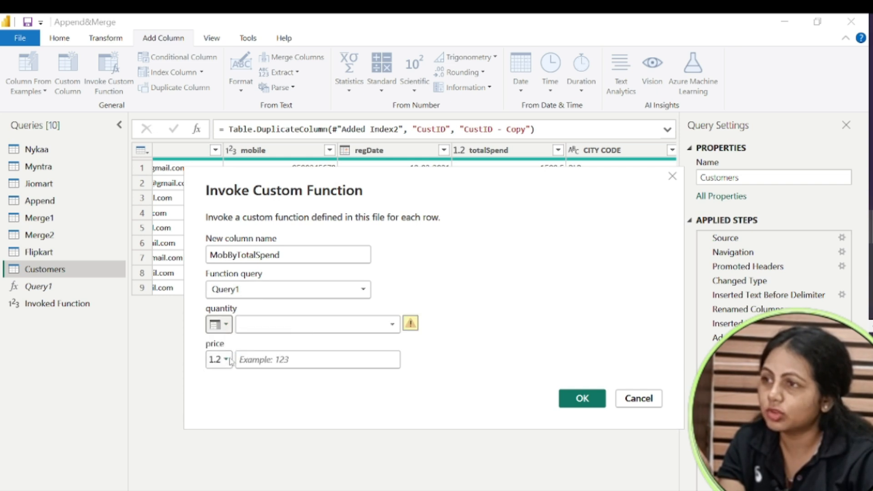
click(394, 326)
click(255, 384)
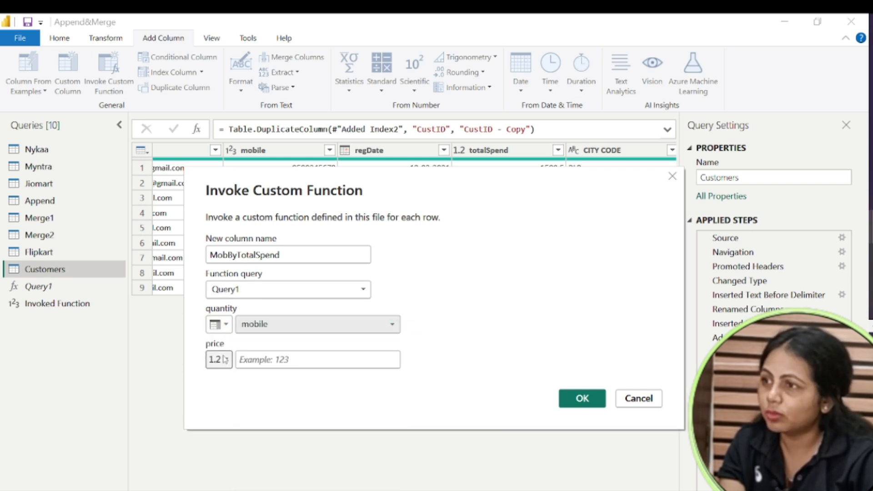
click(225, 359)
click(234, 390)
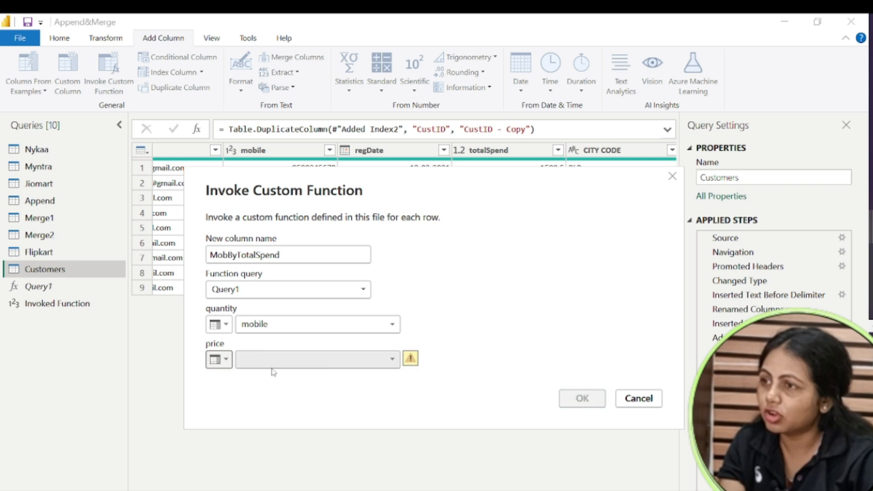
click(391, 364)
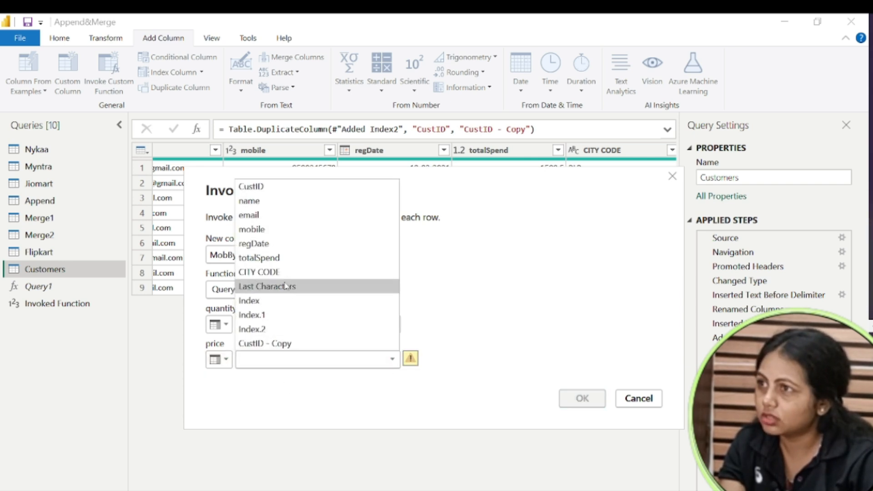
click(278, 257)
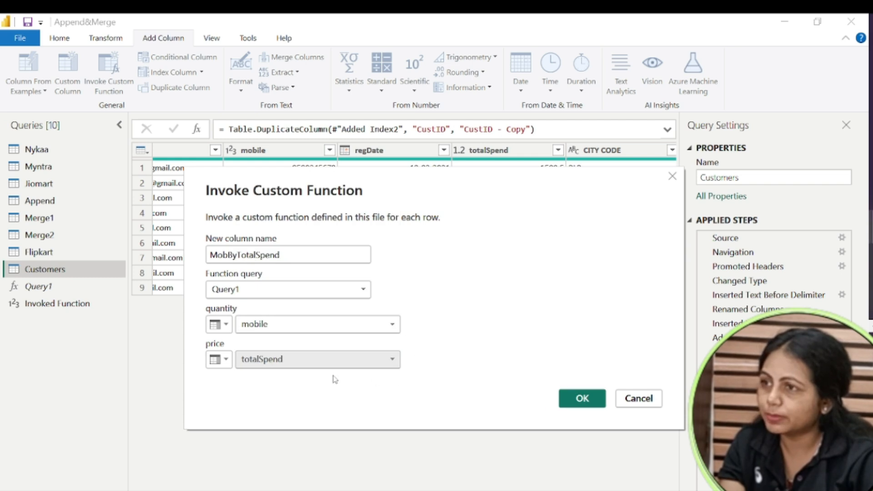
click(581, 398)
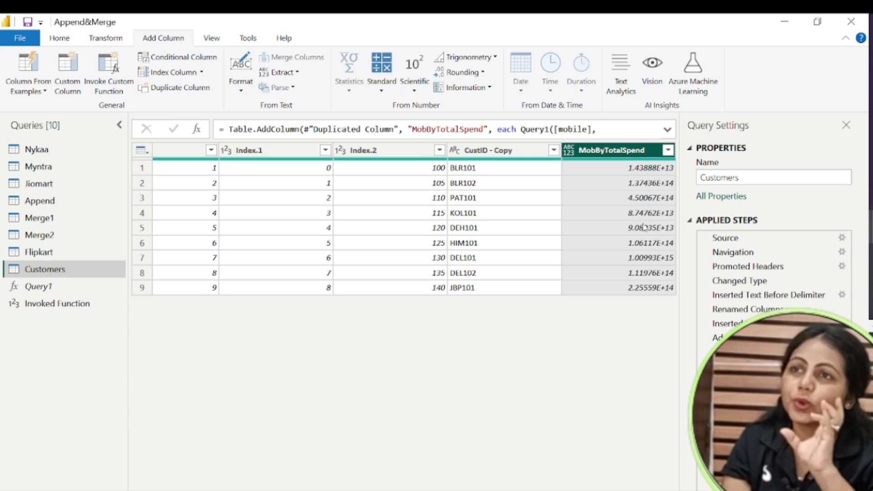
Open the Myntra query's five-row table of items, quantity, price and state
click(27, 166)
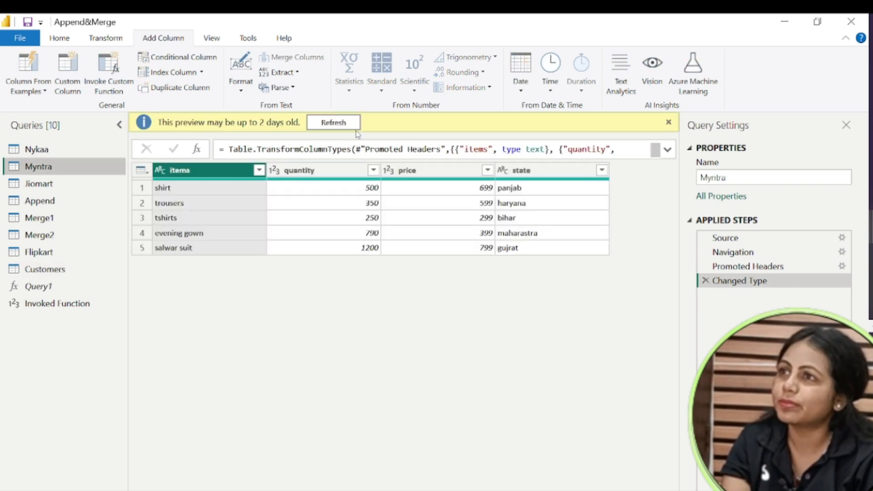
Refresh the Myntra preview and start an Invoke Custom Function column using Query1
click(355, 127)
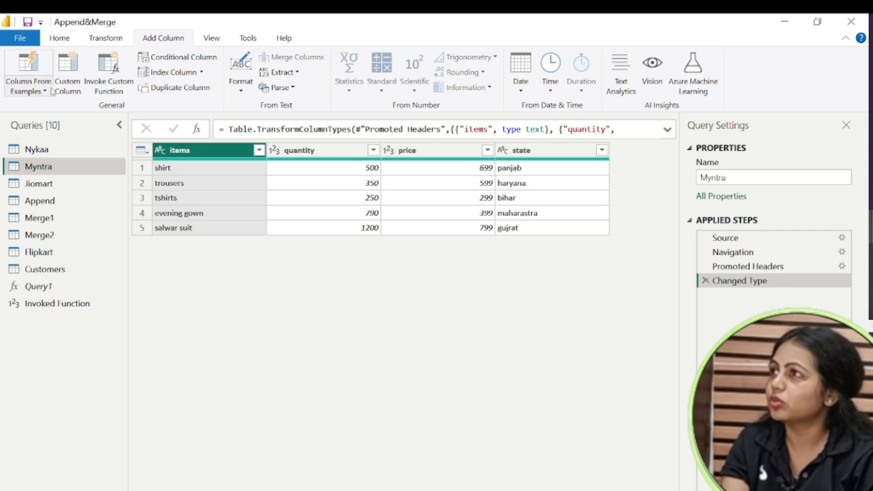
click(115, 73)
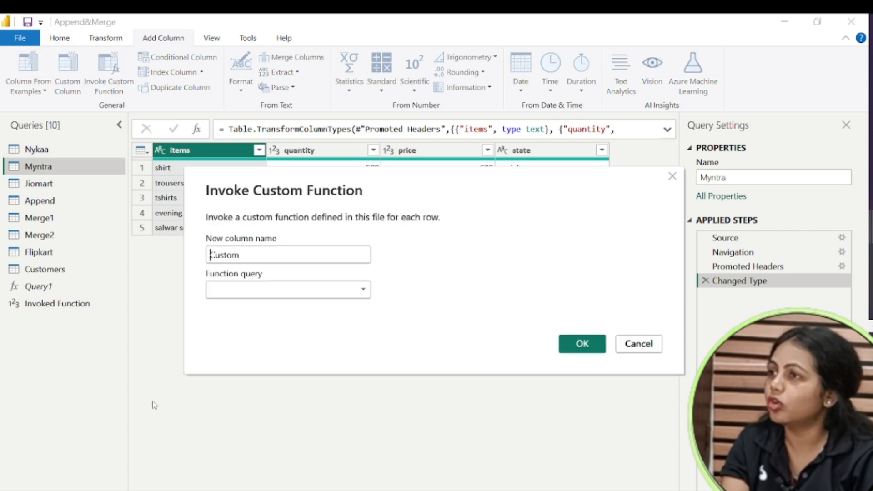
double_click(232, 255)
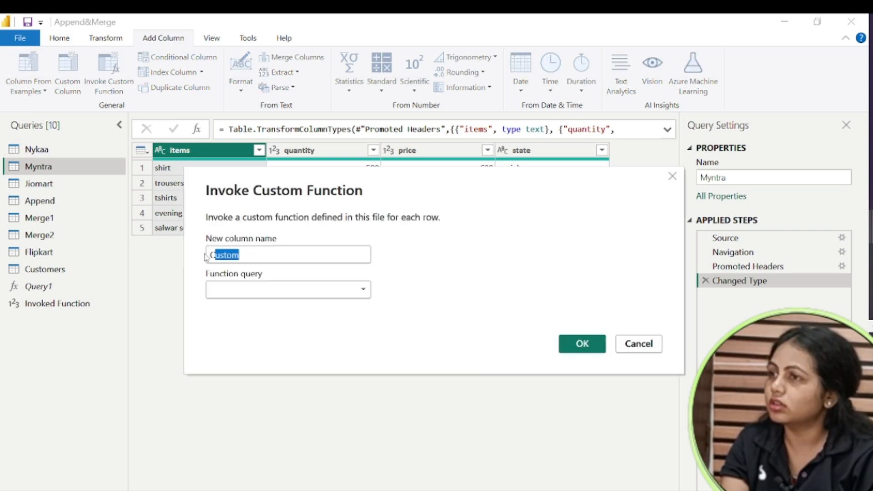
click(282, 290)
click(225, 307)
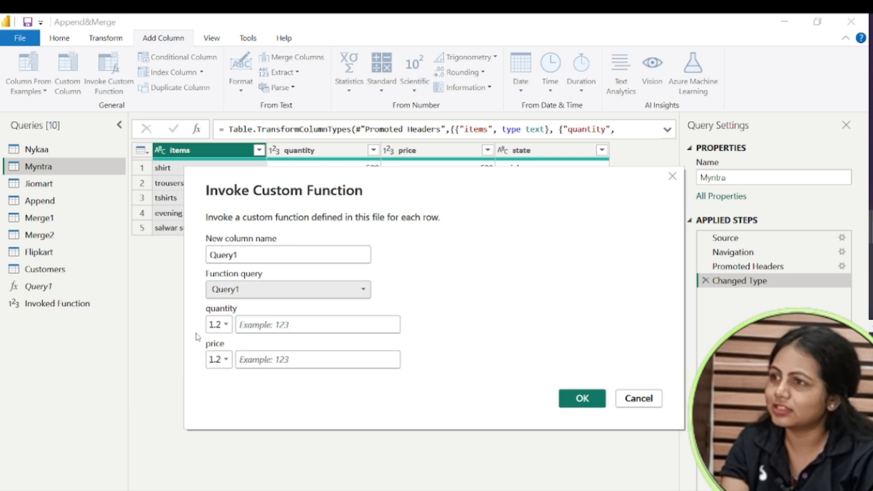
Map Query1's quantity and price arguments to the quantity and price columns and confirm
click(222, 324)
click(241, 356)
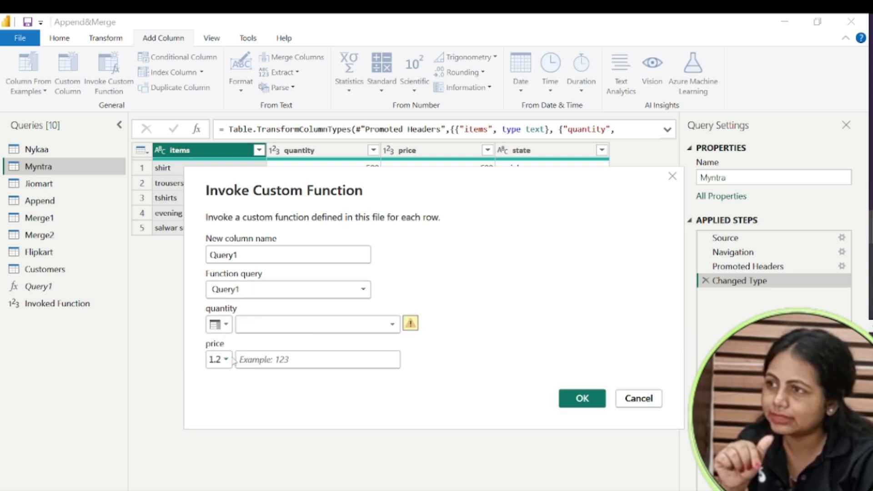
click(370, 328)
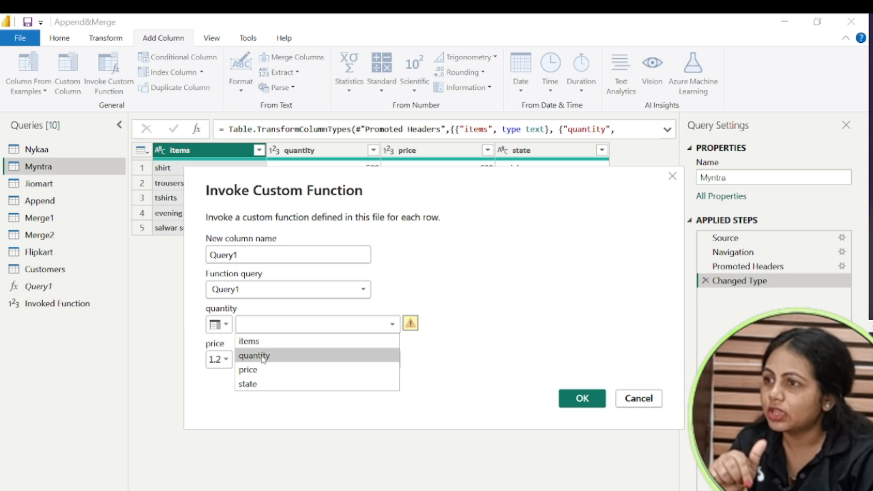
click(273, 356)
click(230, 362)
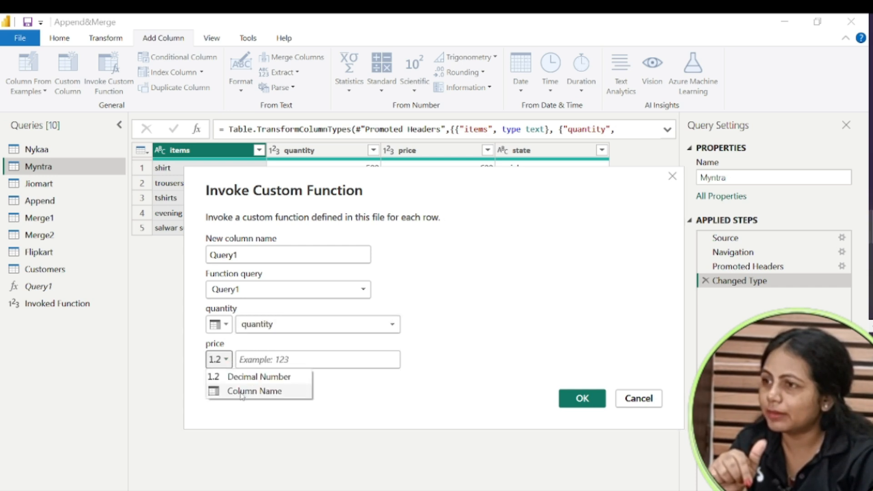
click(242, 392)
click(264, 359)
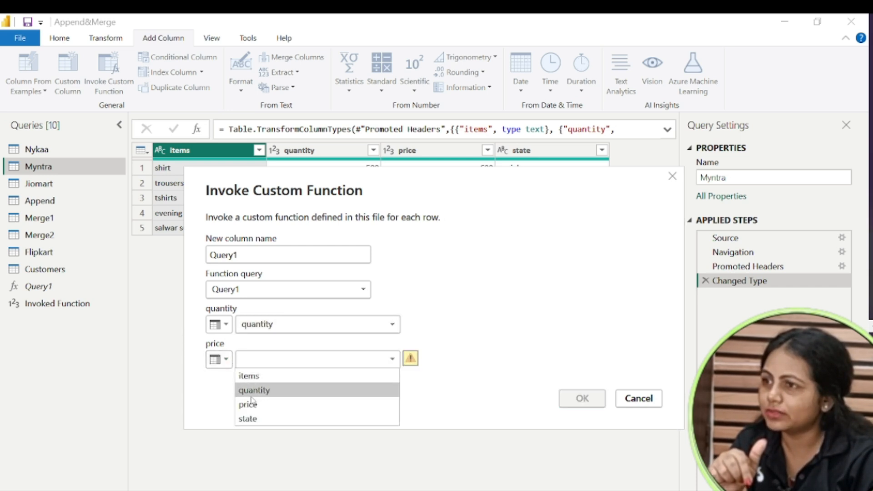
click(250, 404)
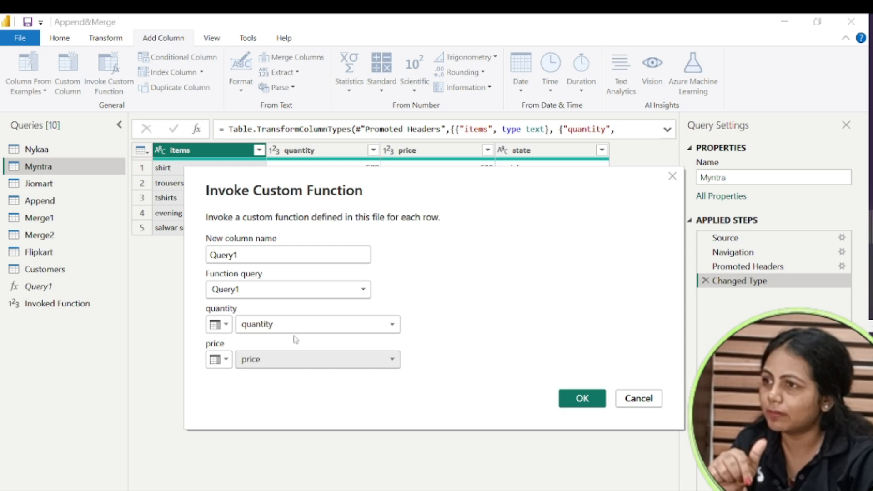
click(568, 405)
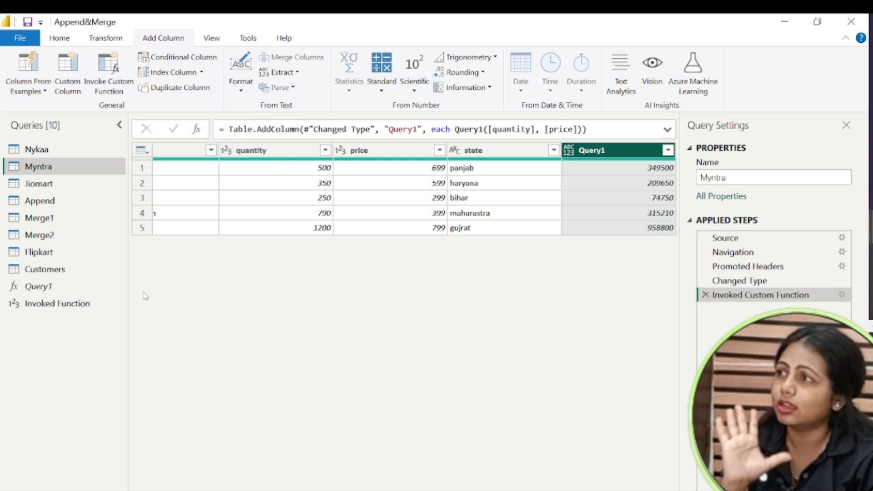
Back in Customers, check the MobByTotalSpend column and open Add Conditional Column
click(45, 269)
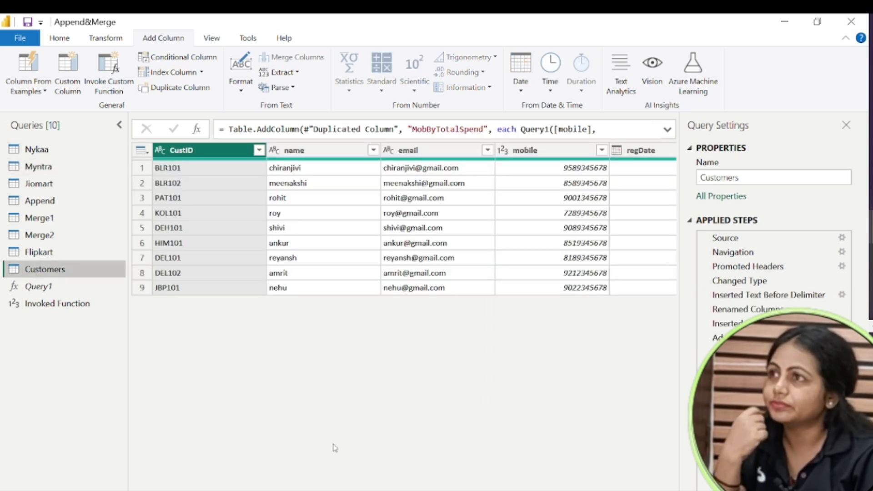
scroll(404, 227, right, 15)
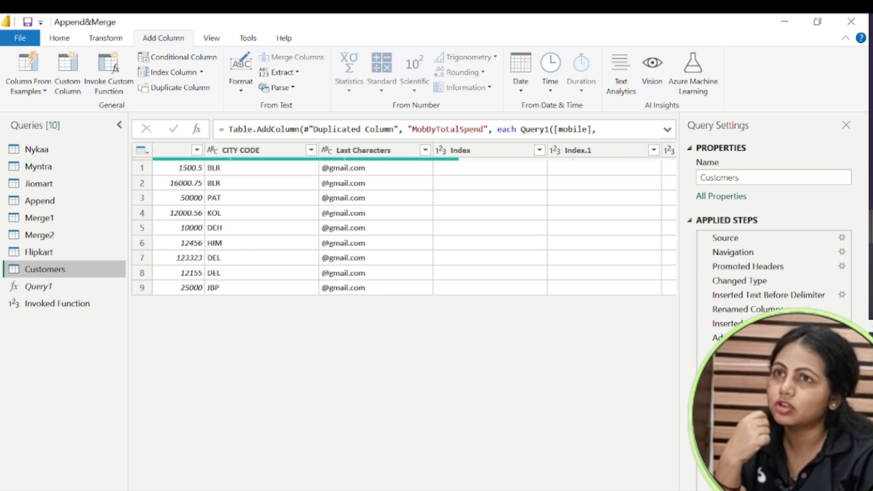
scroll(403, 227, right, 5)
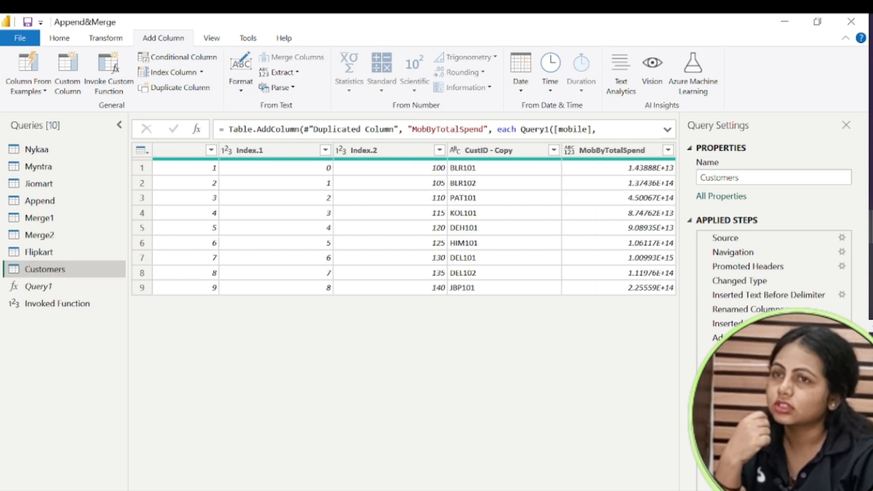
scroll(404, 227, left, 20)
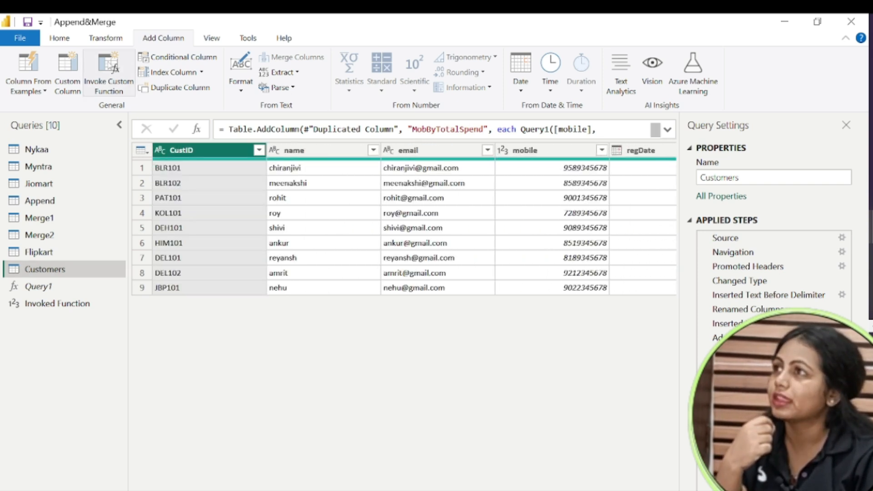
click(193, 62)
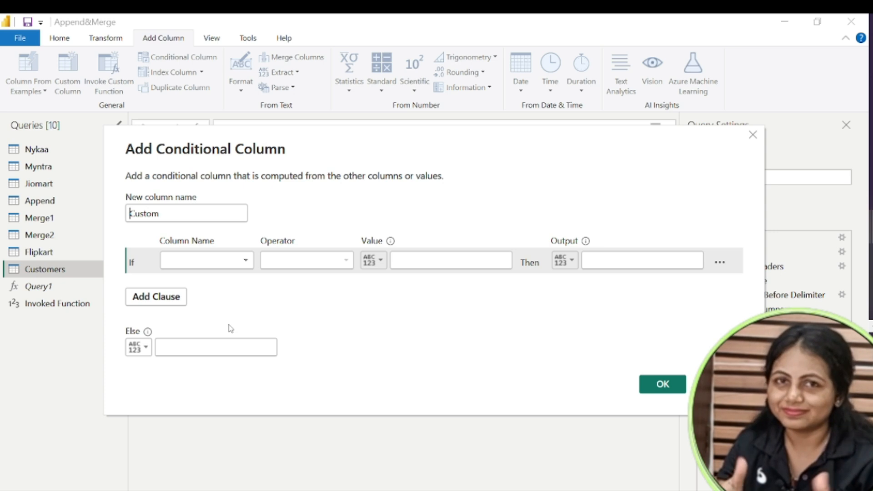
Name the conditional column AMrita and test whether totalSpend is greater than 15000
drag(170, 212, 110, 216)
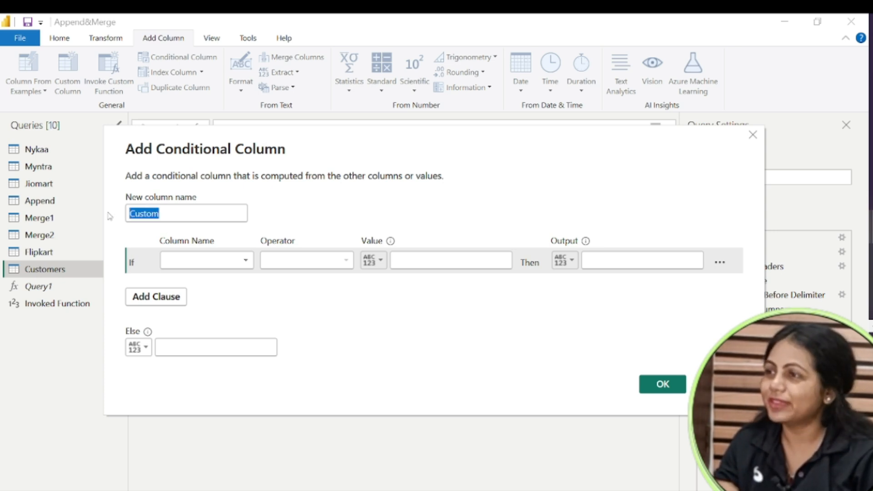
text(AMrita)
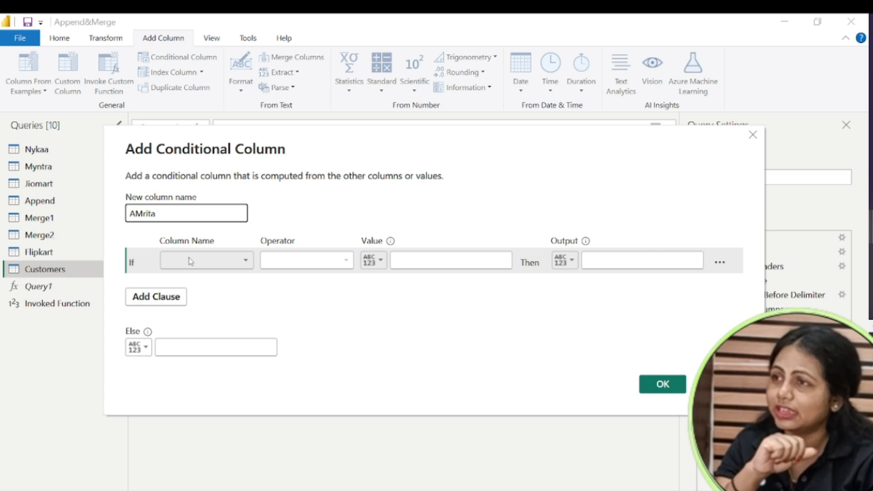
click(246, 262)
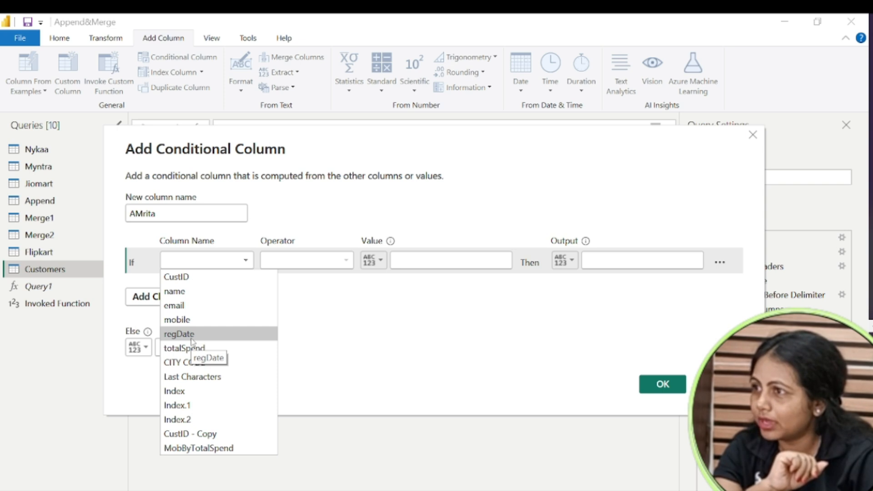
click(206, 350)
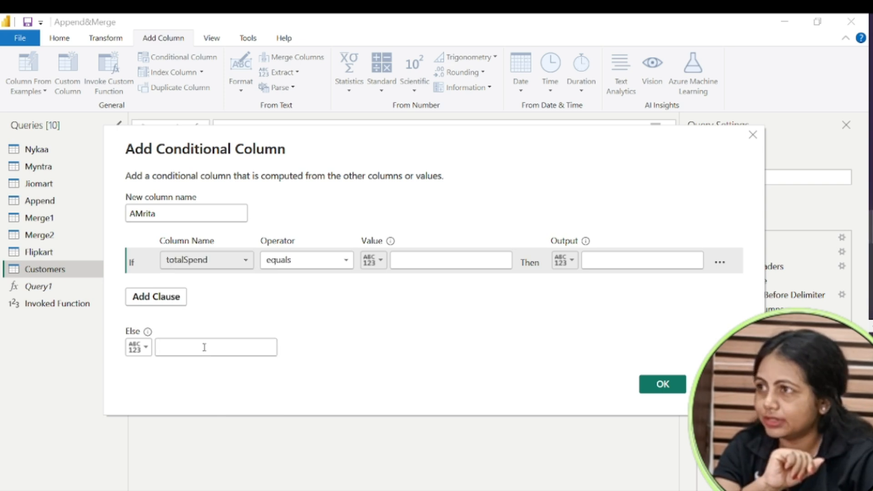
click(333, 265)
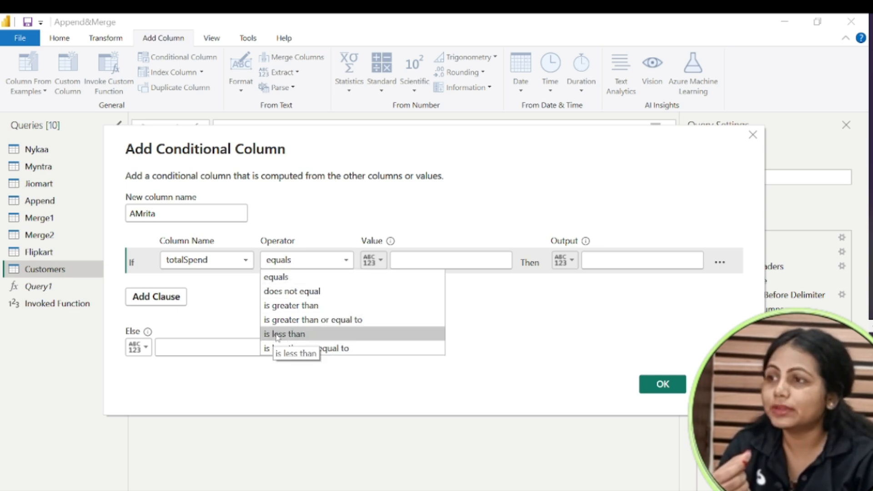
click(290, 308)
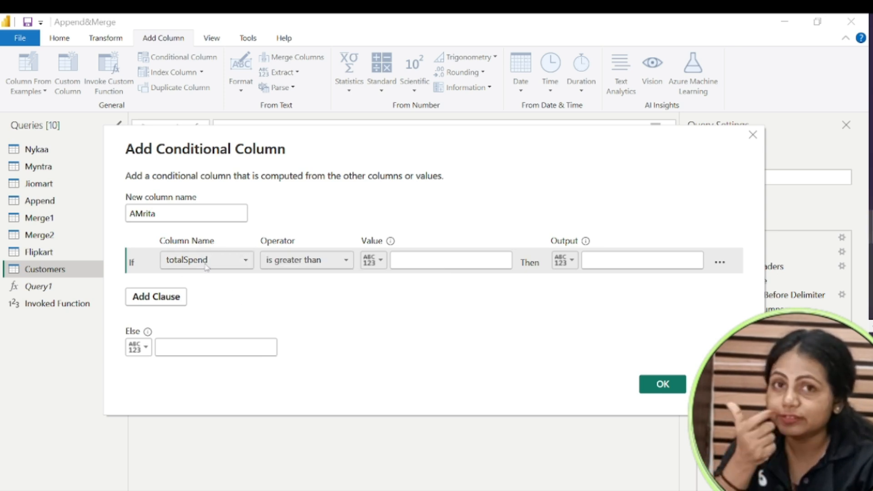
click(417, 260)
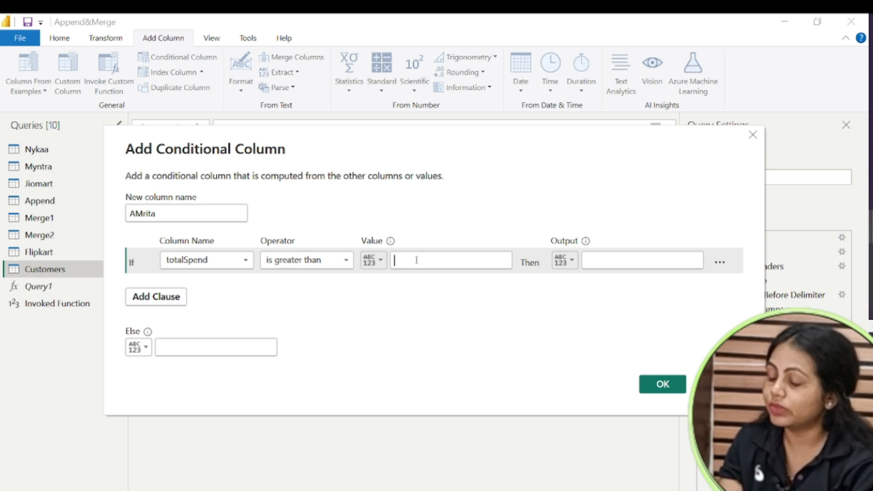
text(15000)
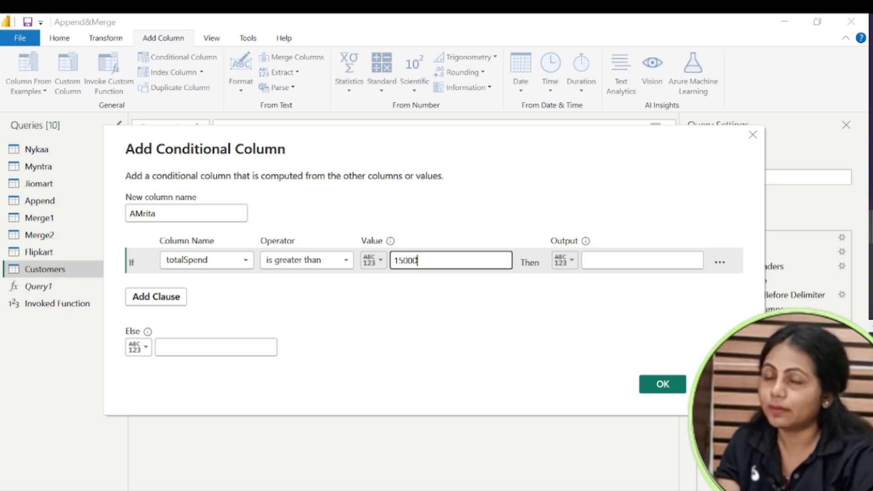
Make the rule output the name column when totalSpend exceeds 15000
click(616, 262)
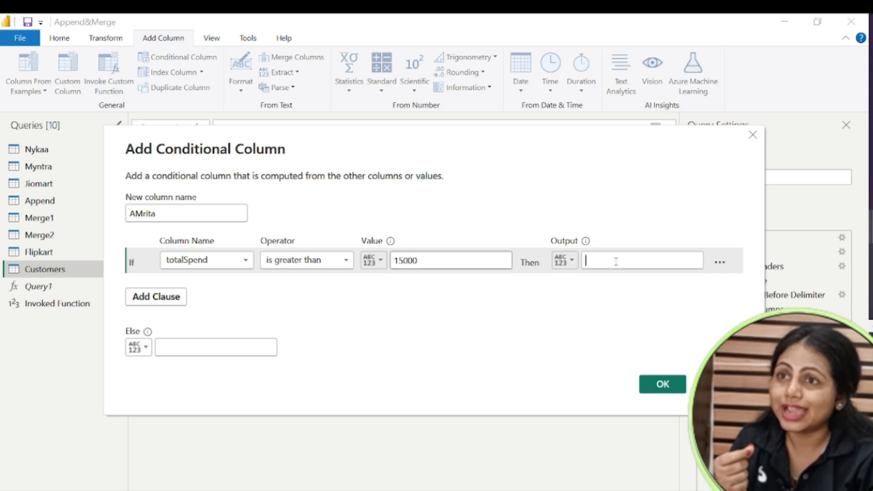
click(572, 263)
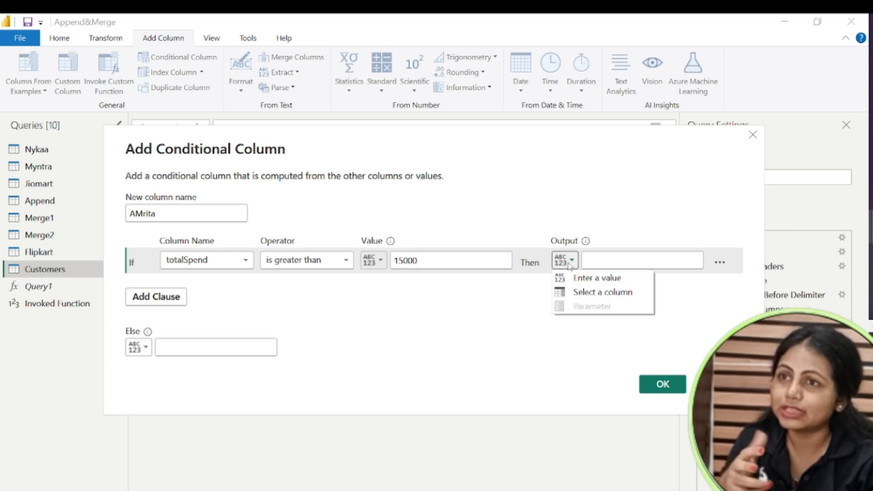
click(597, 293)
click(695, 260)
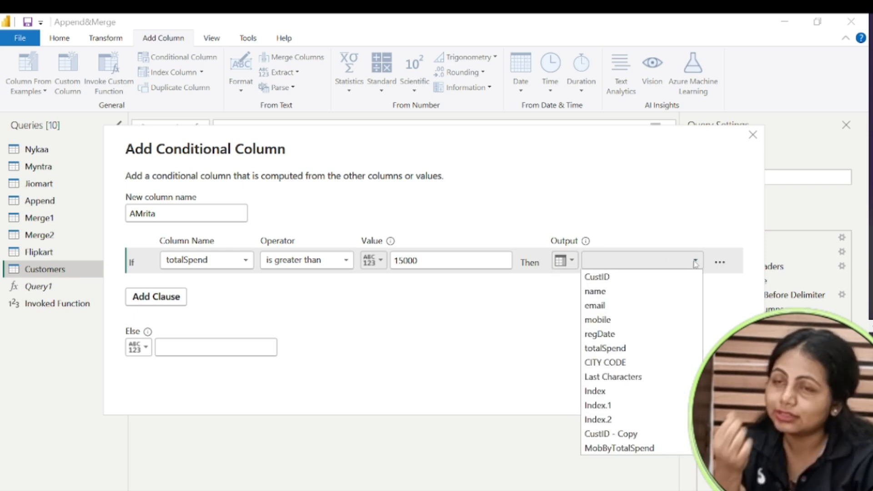
click(611, 297)
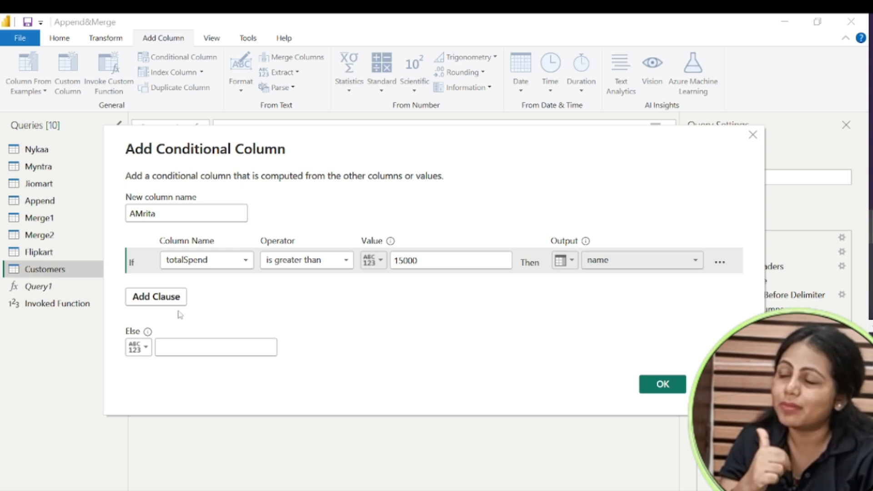
Add and then delete an extra Else If clause, and create the AMrita column
click(172, 298)
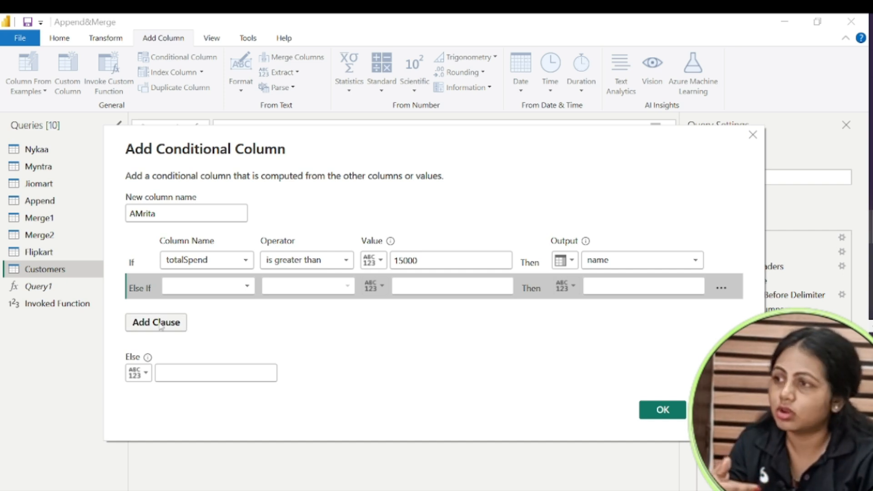
click(722, 288)
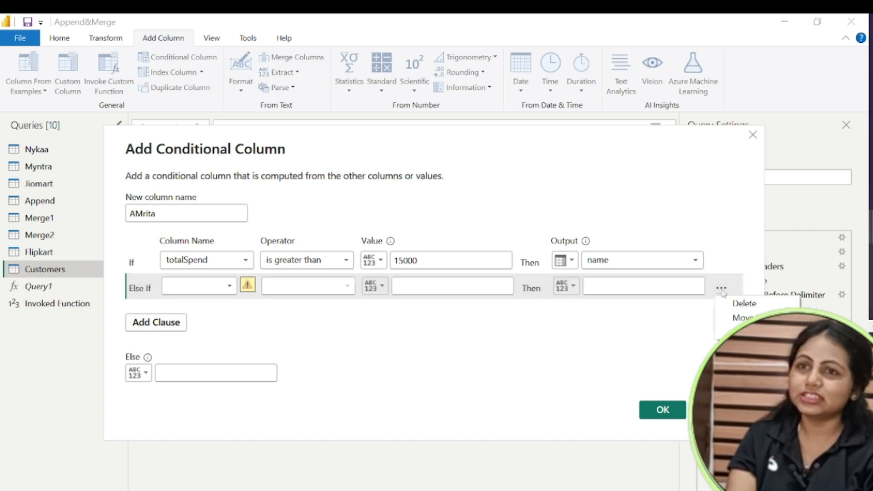
click(744, 303)
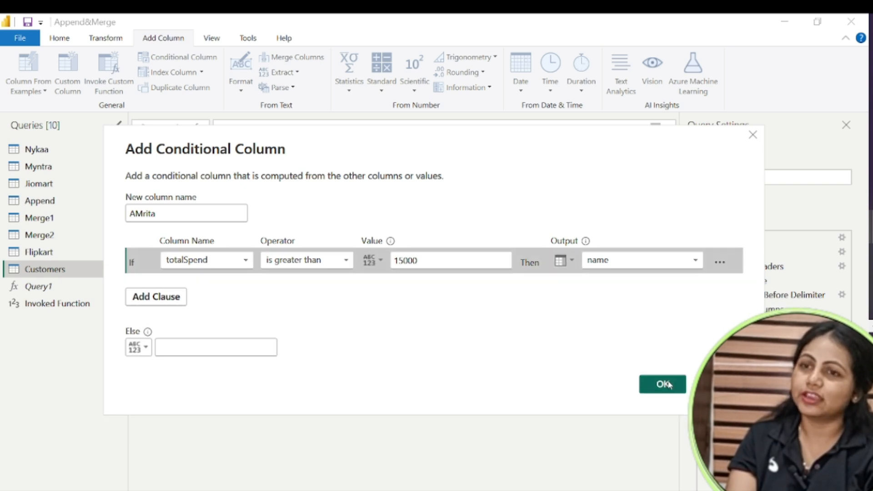
click(663, 409)
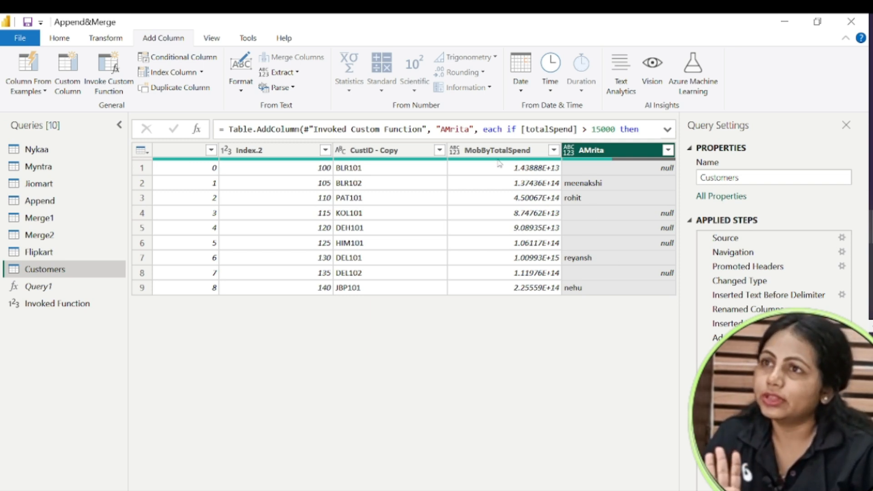
Remove the MobByTotalSpend and CustID - Copy columns from Customers
click(500, 152)
right_click(503, 151)
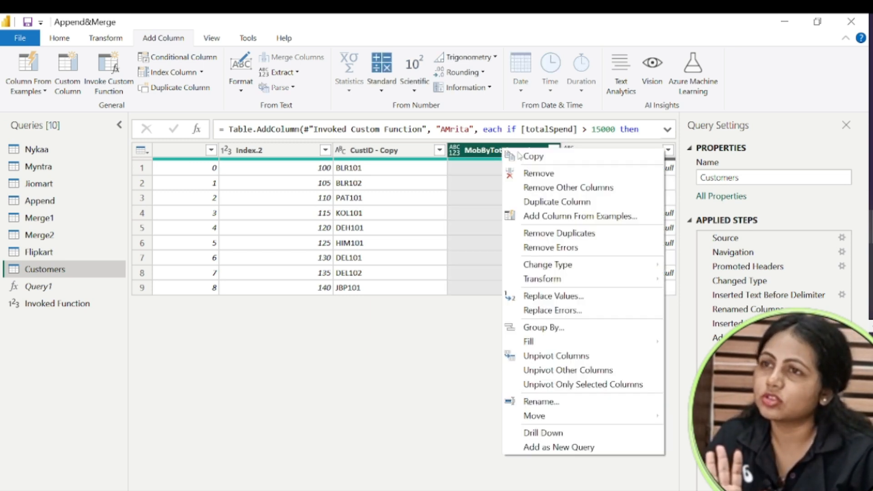
click(540, 173)
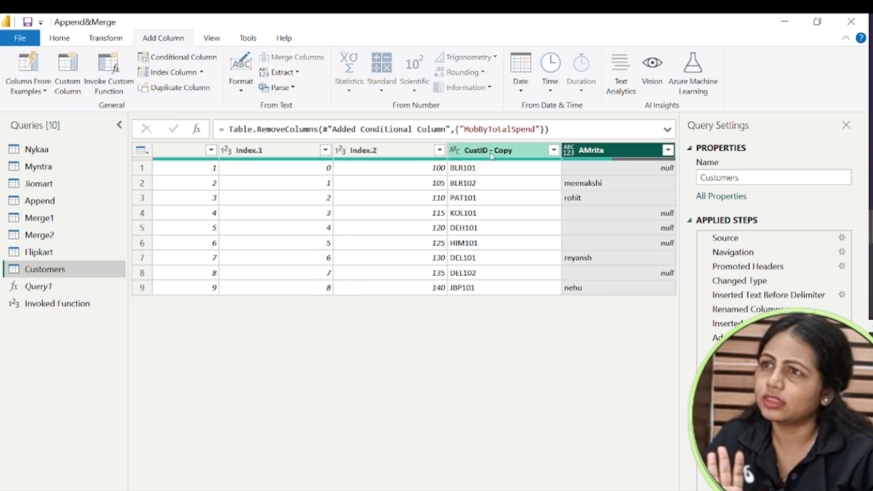
right_click(512, 150)
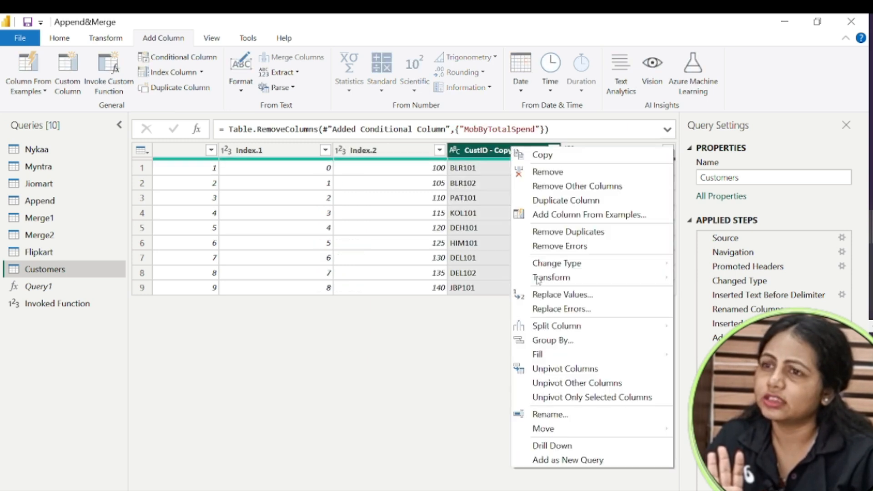
click(550, 177)
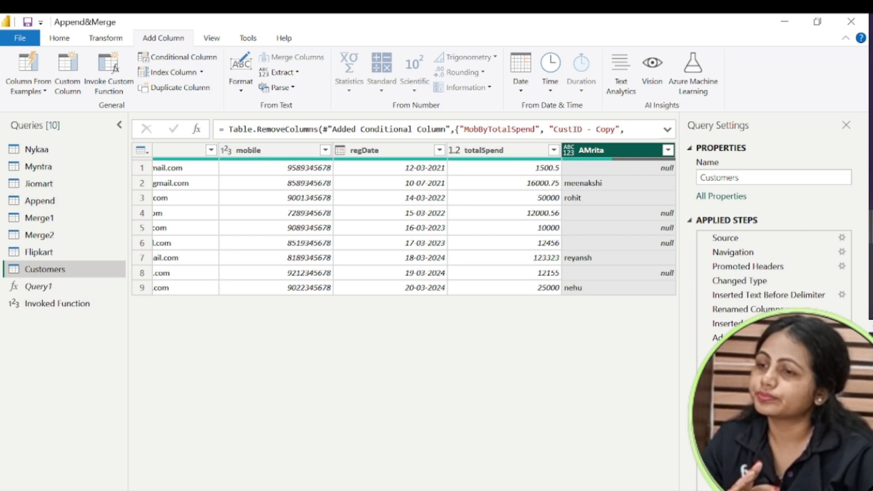
Compare AMrita with totalSpend for rows 1–3, including 16000.75 and 50000
click(605, 167)
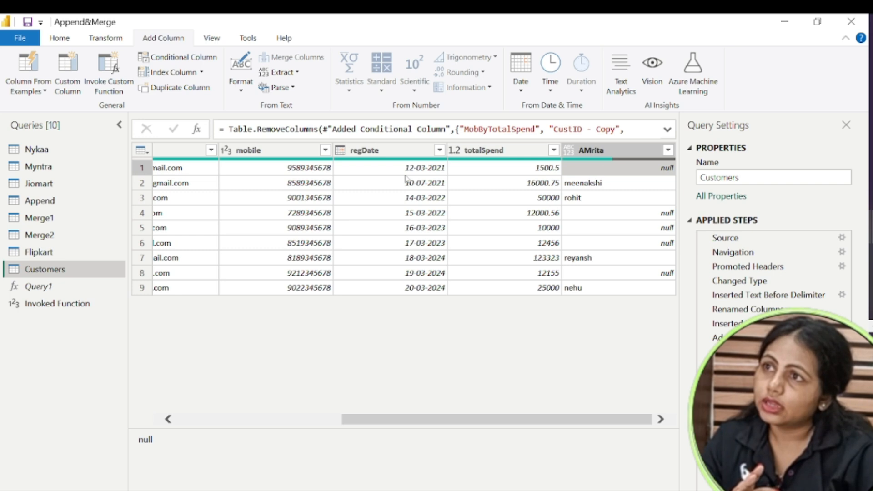
click(517, 169)
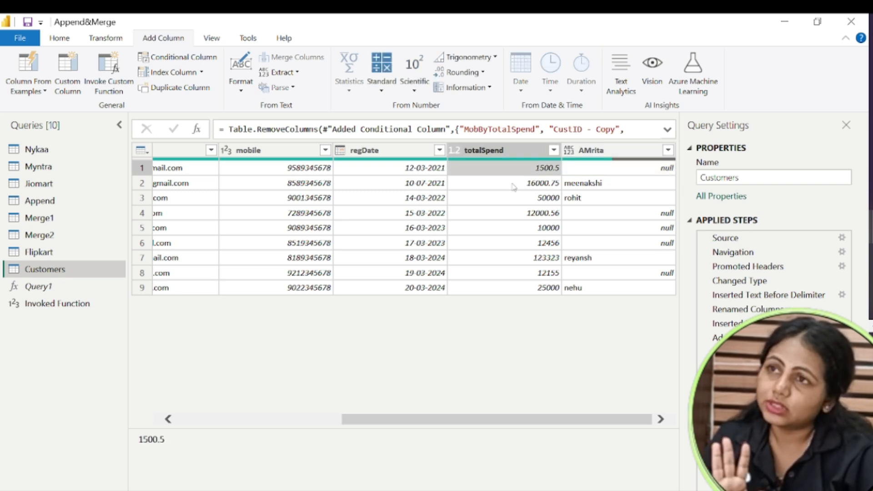
click(514, 187)
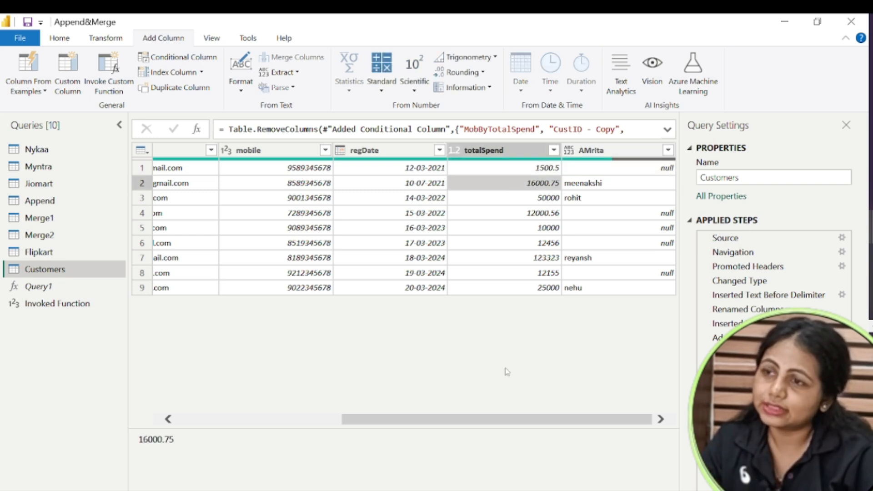
drag(493, 421, 364, 419)
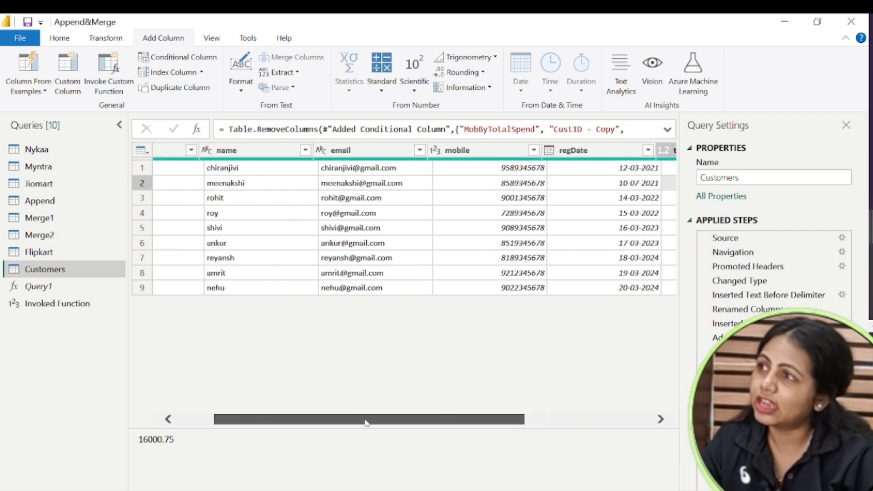
click(259, 185)
drag(431, 423, 547, 376)
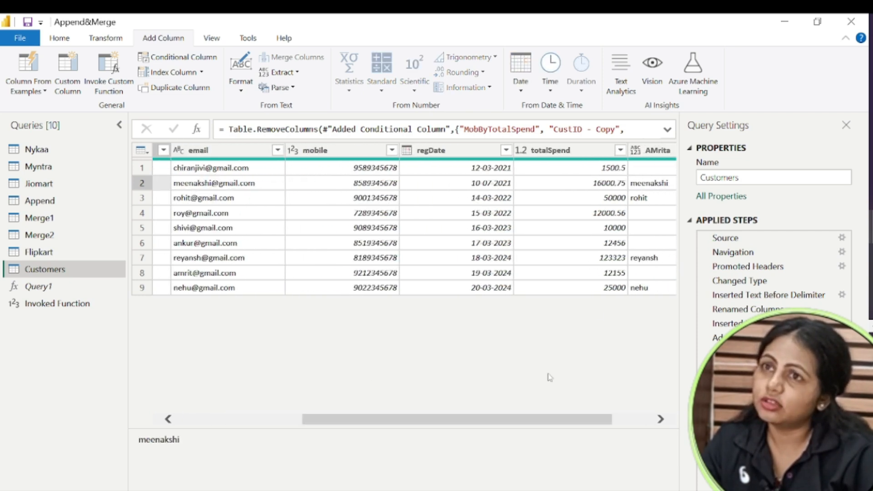
click(657, 185)
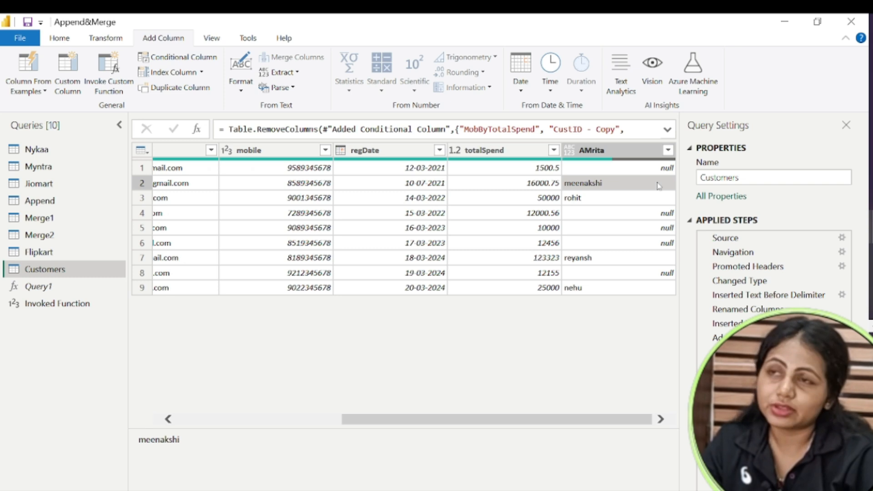
click(531, 203)
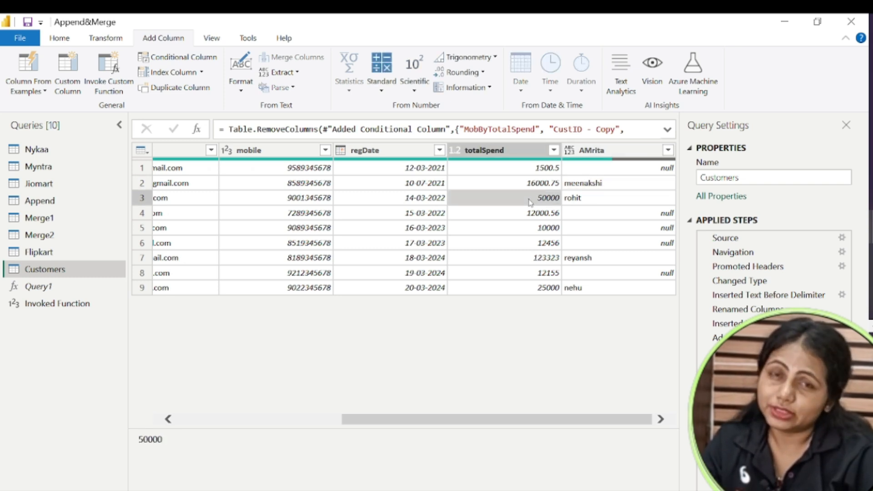
click(594, 198)
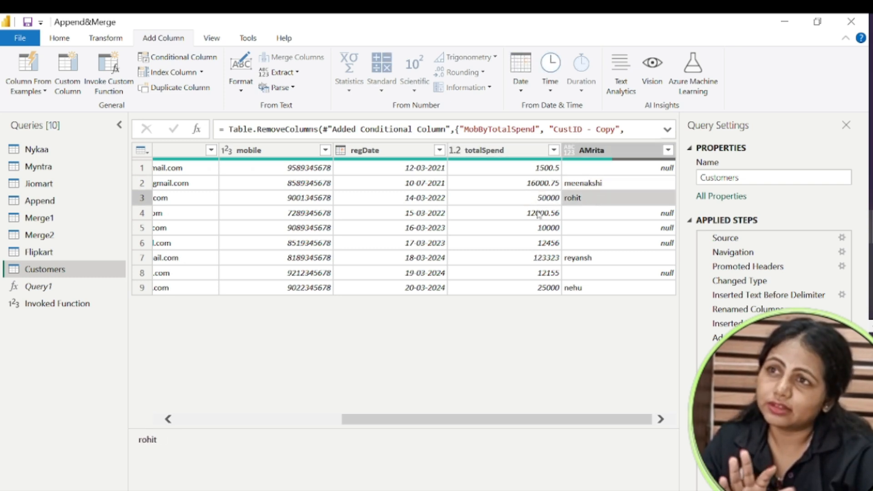
Compare AMrita with totalSpend for rows 4–9, including 10000 and 123323
click(539, 214)
click(613, 214)
click(547, 228)
click(595, 228)
click(563, 249)
click(589, 248)
click(545, 264)
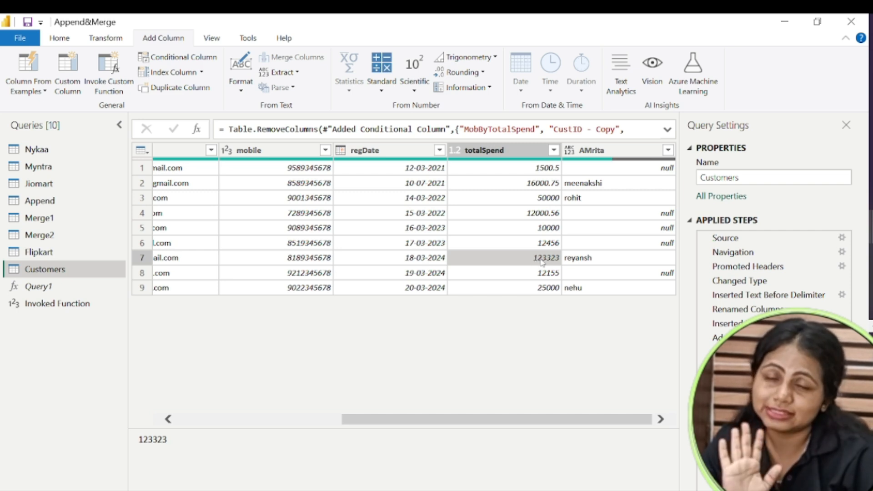
click(592, 260)
click(554, 277)
click(575, 278)
click(552, 291)
click(592, 289)
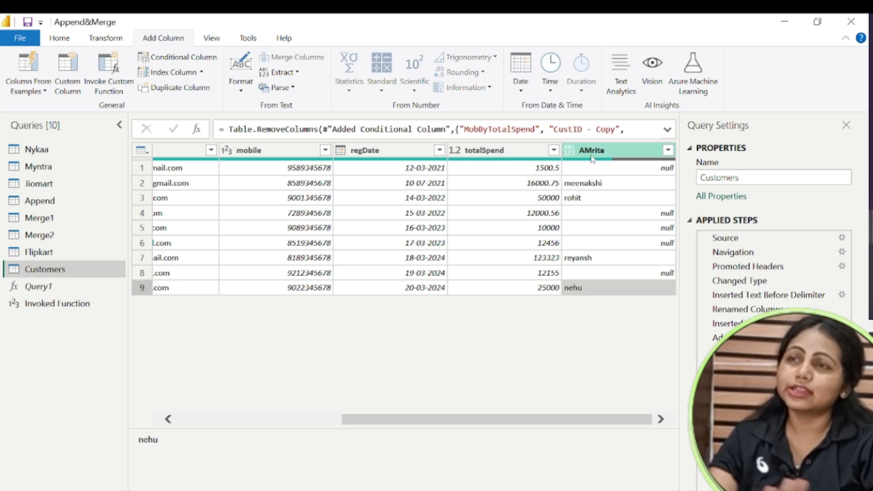
click(193, 61)
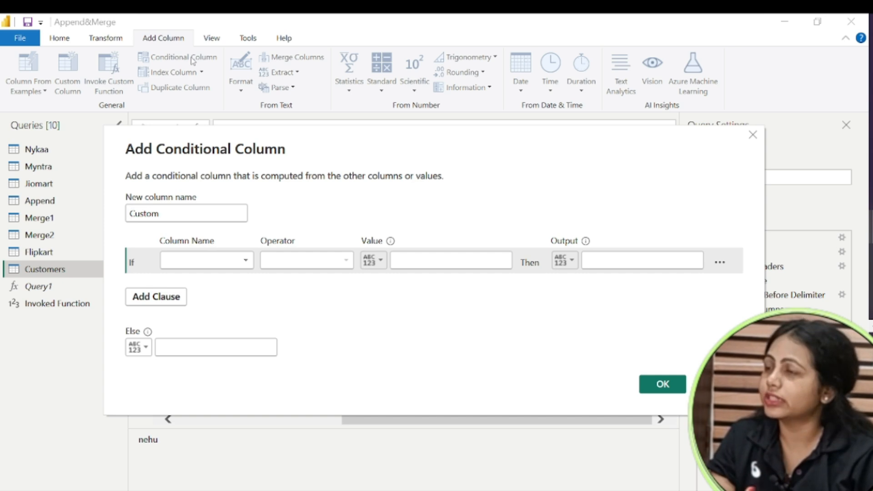
click(753, 134)
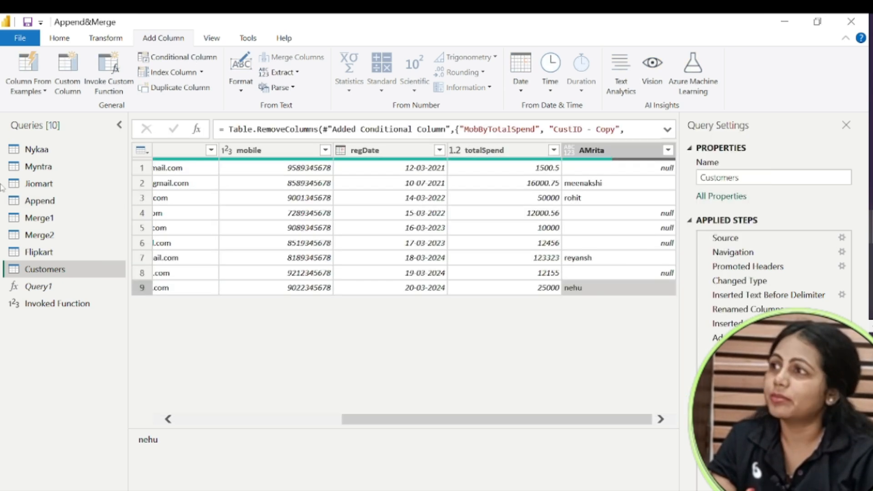
click(54, 151)
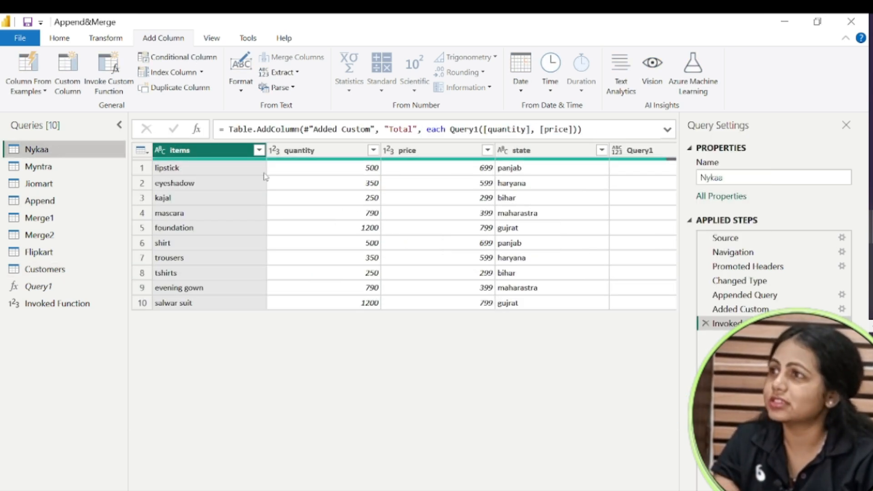
click(637, 150)
right_click(634, 151)
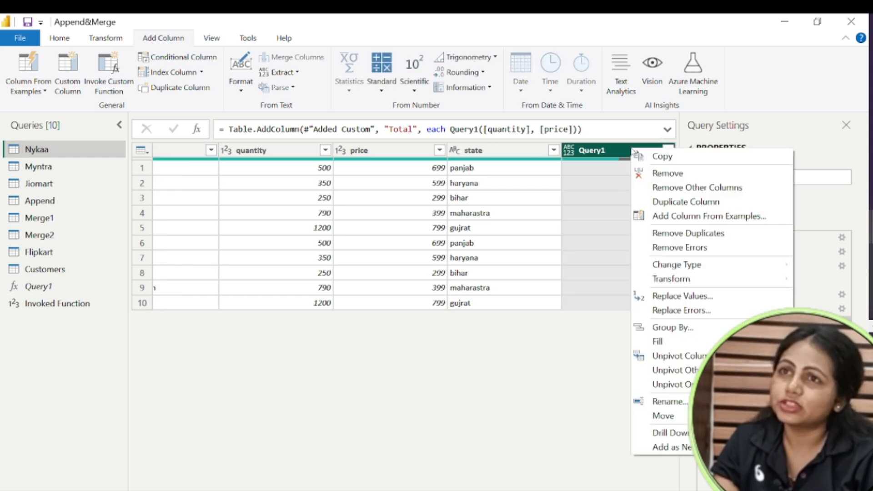
click(660, 174)
right_click(613, 151)
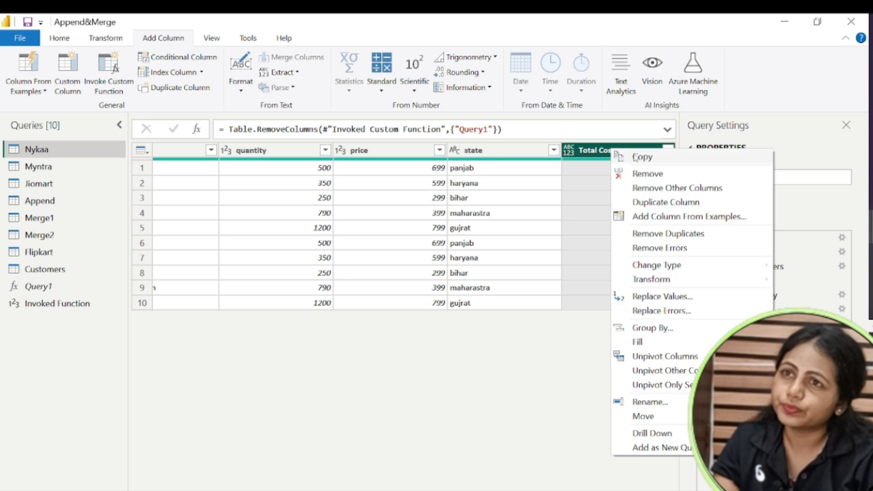
click(649, 175)
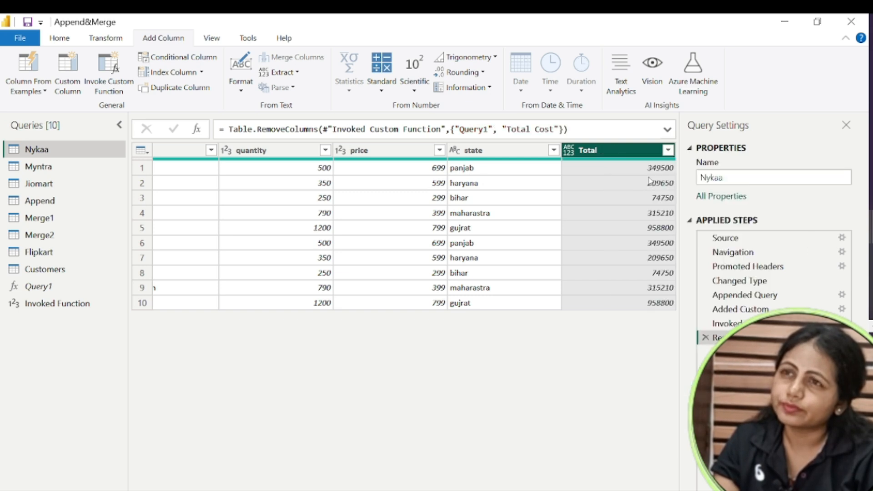
right_click(619, 152)
click(658, 175)
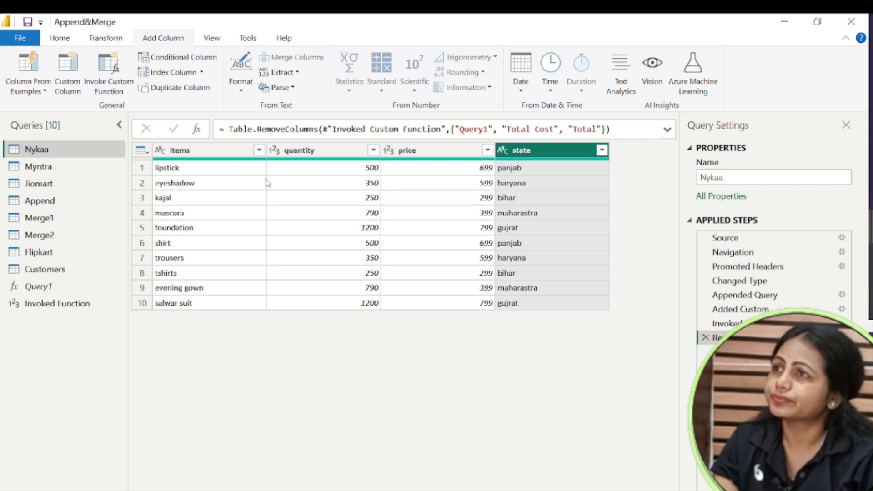
Start a new conditional column on Nykaa named NewColumn
click(173, 59)
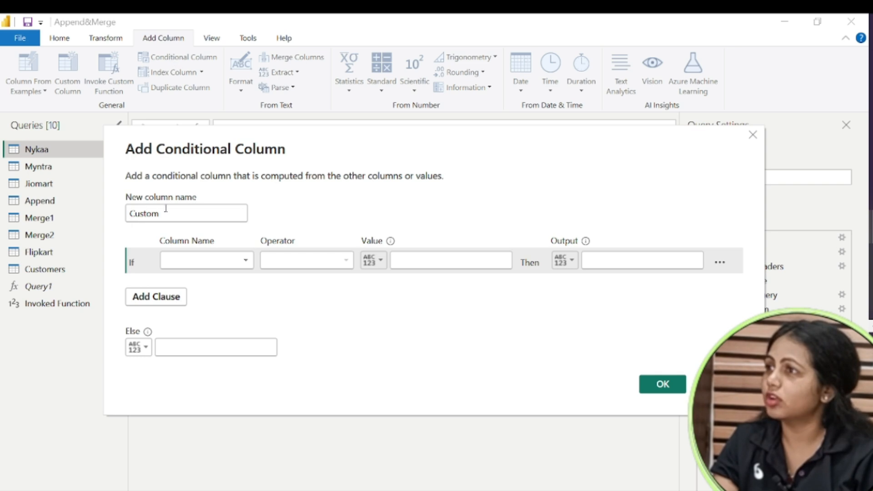
drag(172, 216, 127, 216)
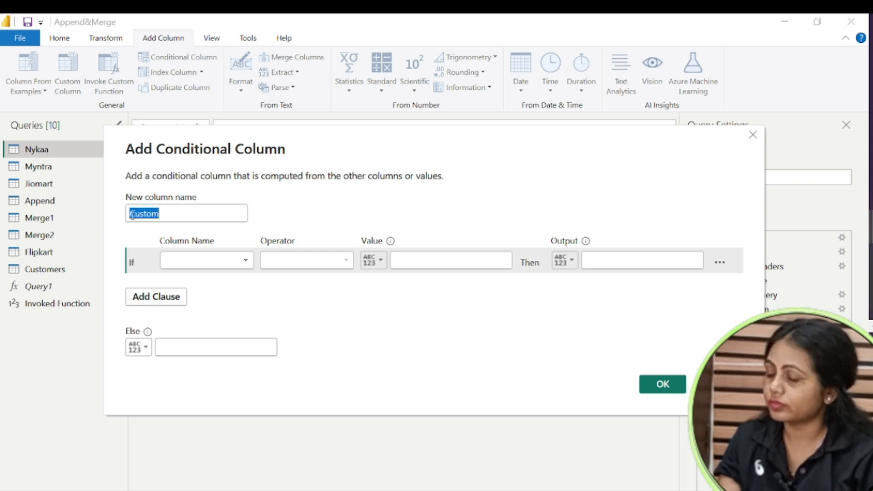
text(NeColumn)
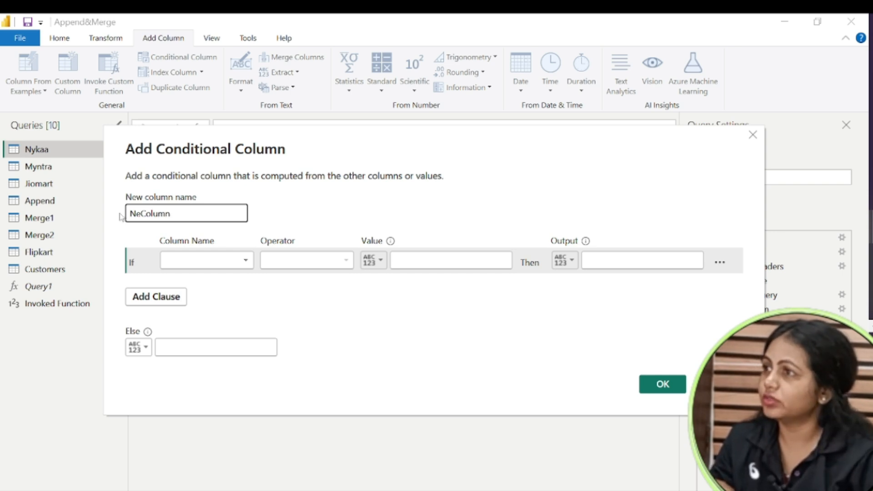
click(140, 214)
text(w)
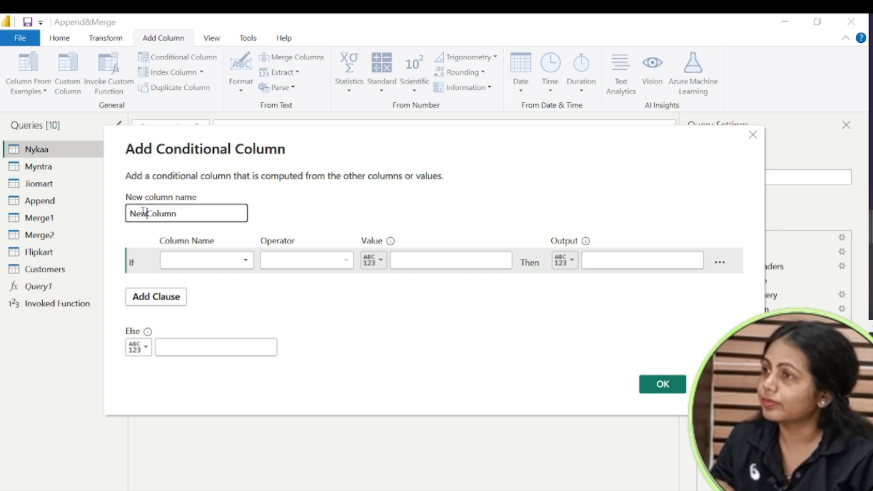
Set the rule to test whether quantity is greater than 500
click(191, 264)
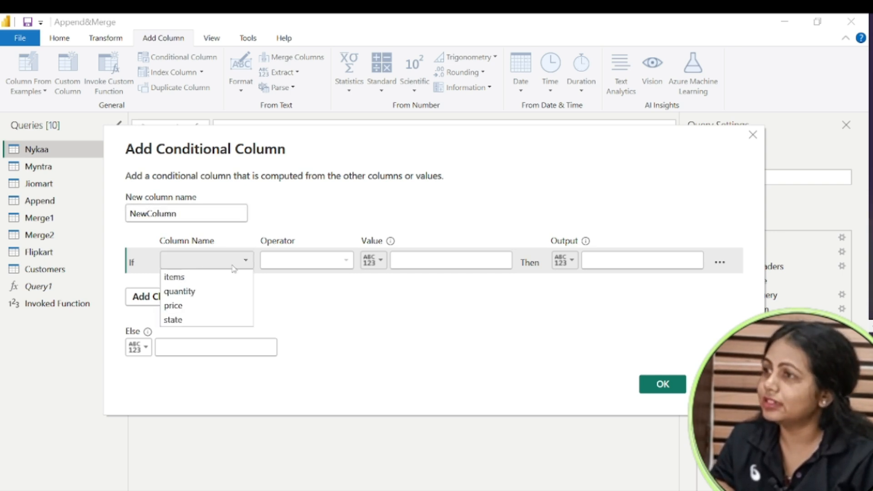
click(200, 277)
drag(388, 252, 353, 214)
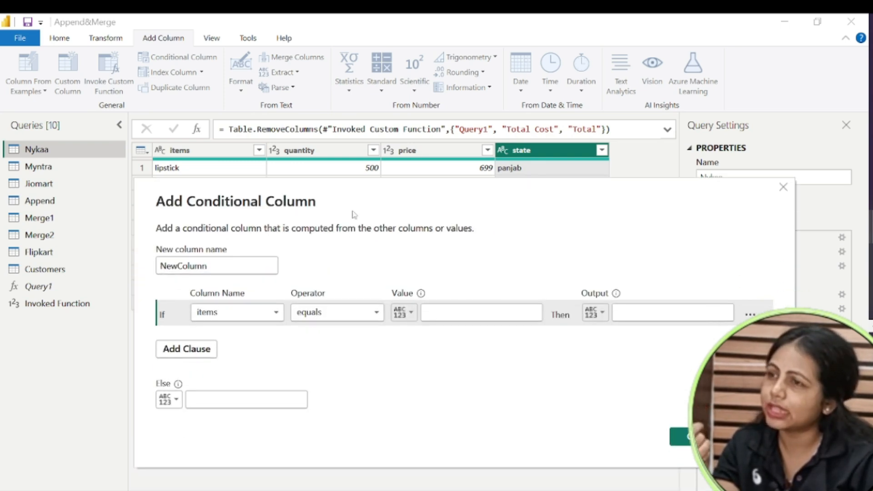
click(250, 313)
click(250, 344)
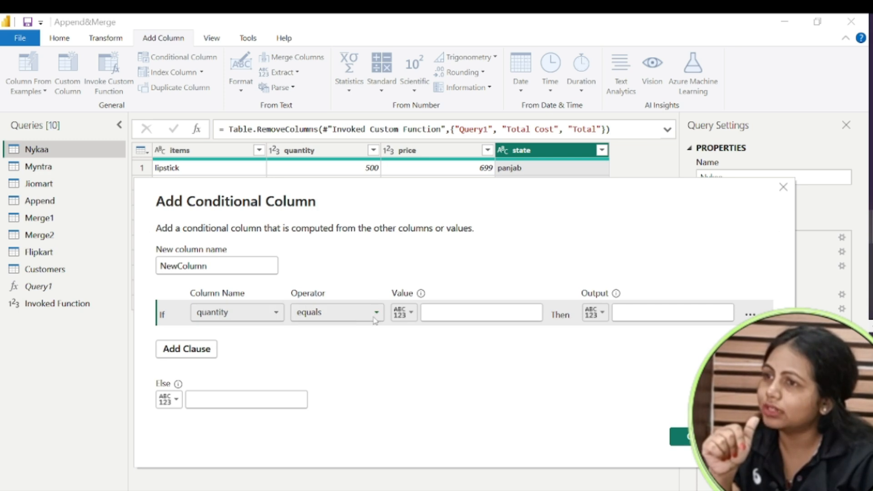
click(341, 314)
click(324, 359)
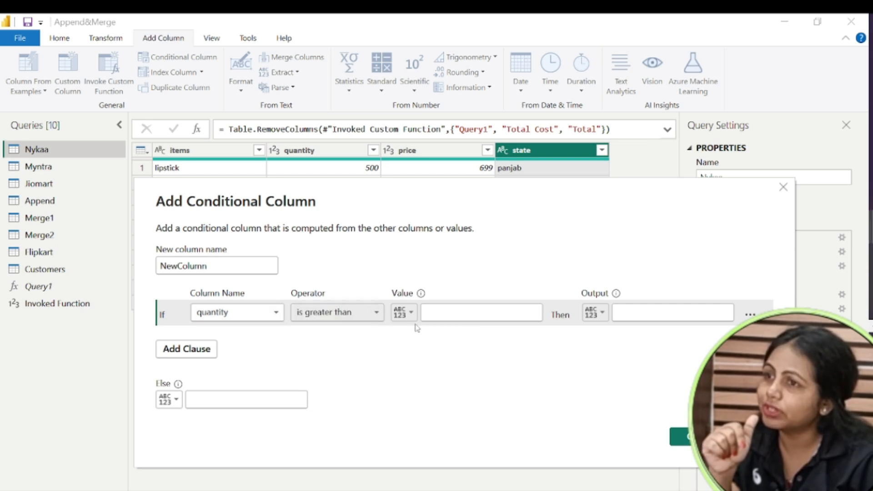
click(452, 311)
text(500)
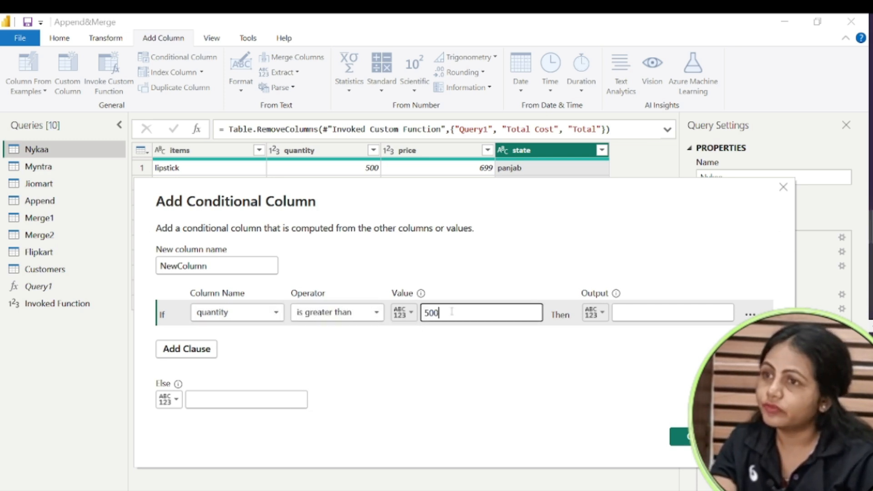
Set the output value to Enough and add the column
click(599, 313)
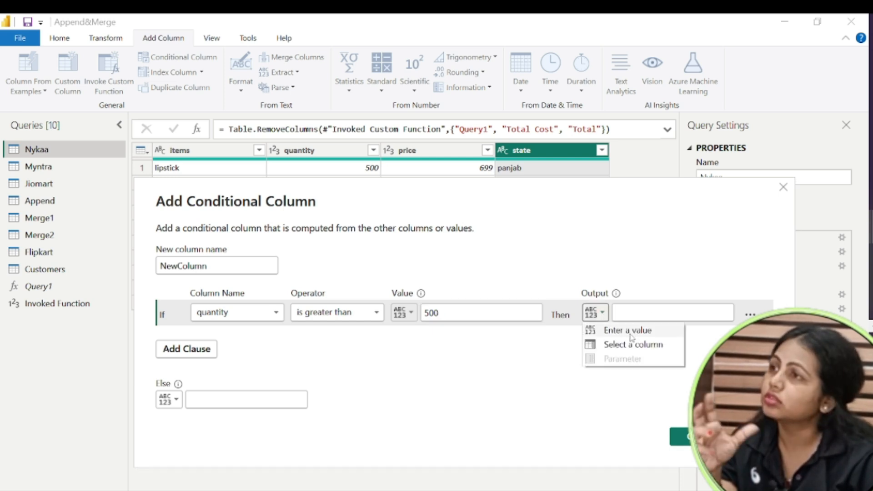
click(642, 315)
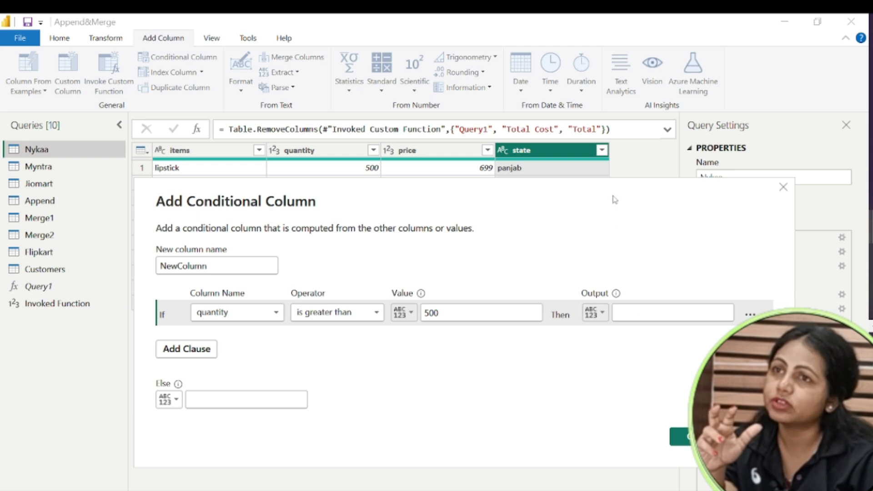
text(Enough)
click(630, 322)
text(u)
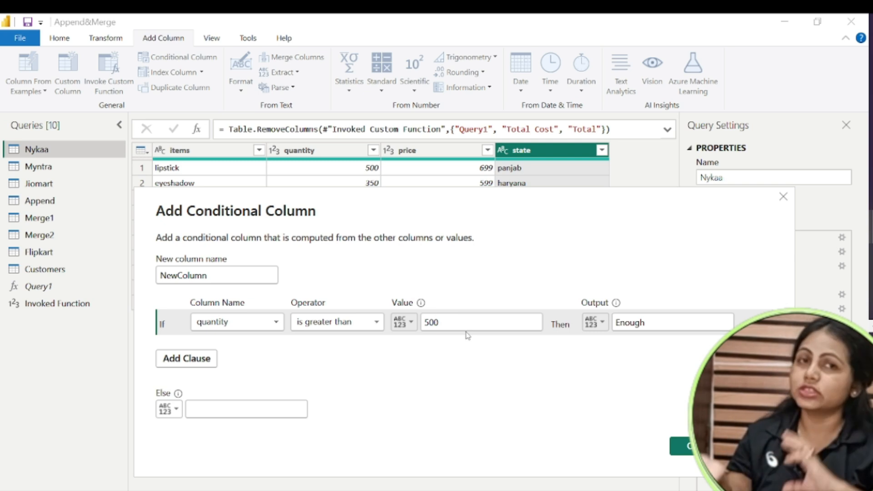
click(672, 447)
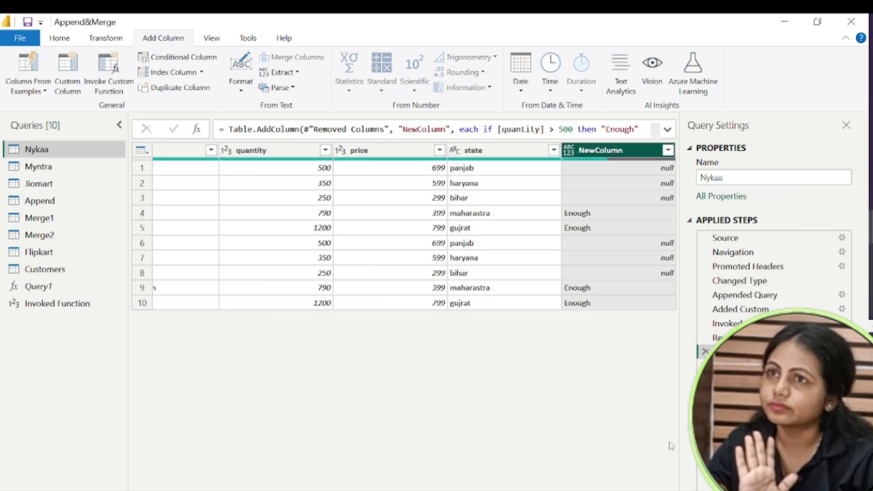
Compare quantities (500, 350, 1200, 790) with NewColumn results, then switch to the Excel checklist
click(313, 169)
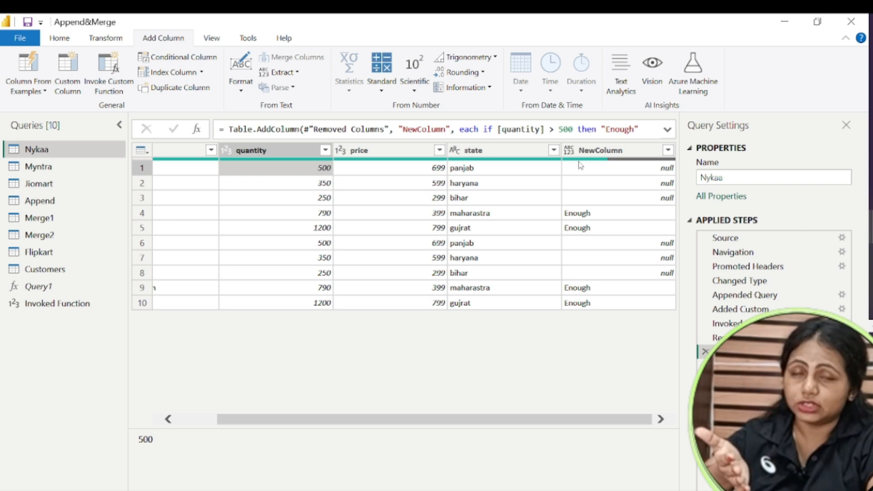
mouse_move(589, 166)
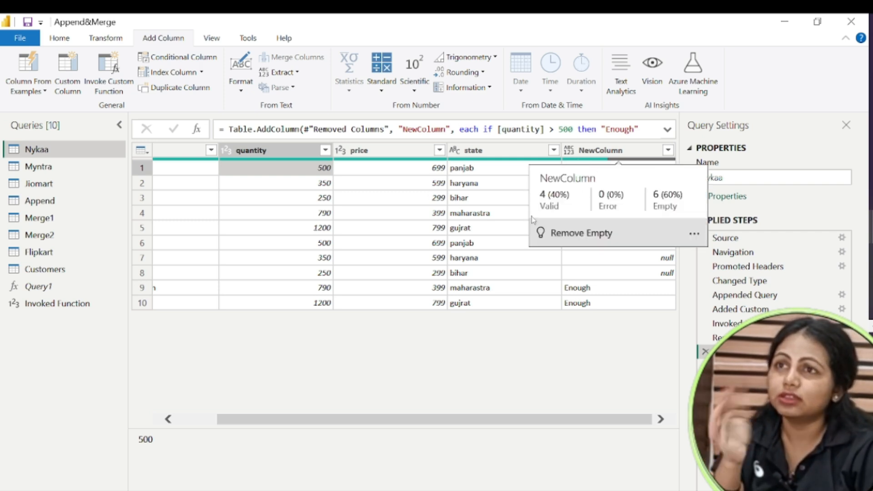
click(295, 190)
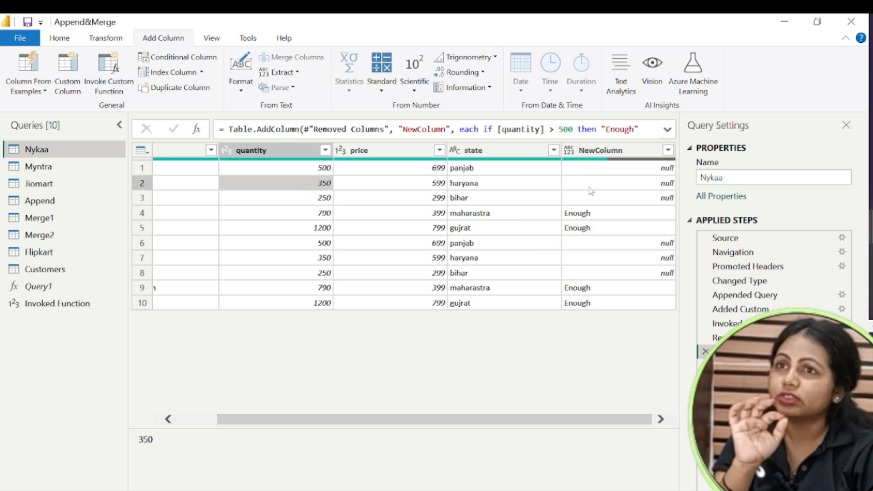
click(302, 218)
click(626, 217)
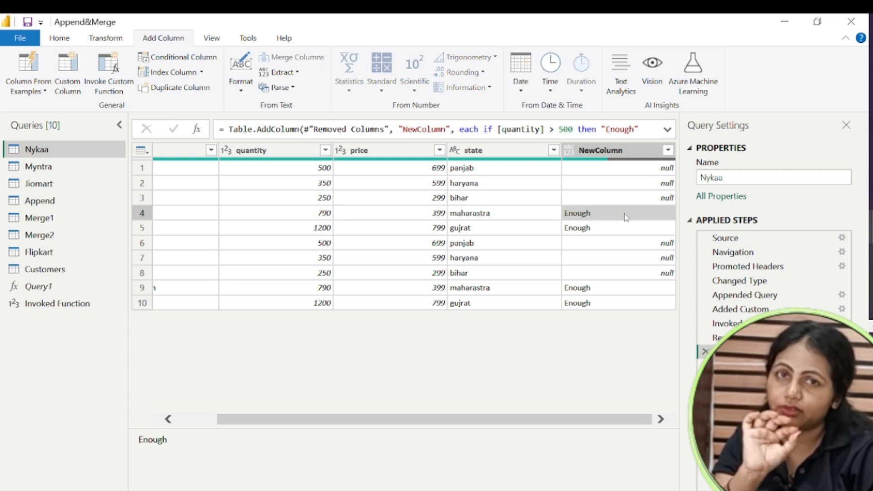
click(326, 234)
click(592, 232)
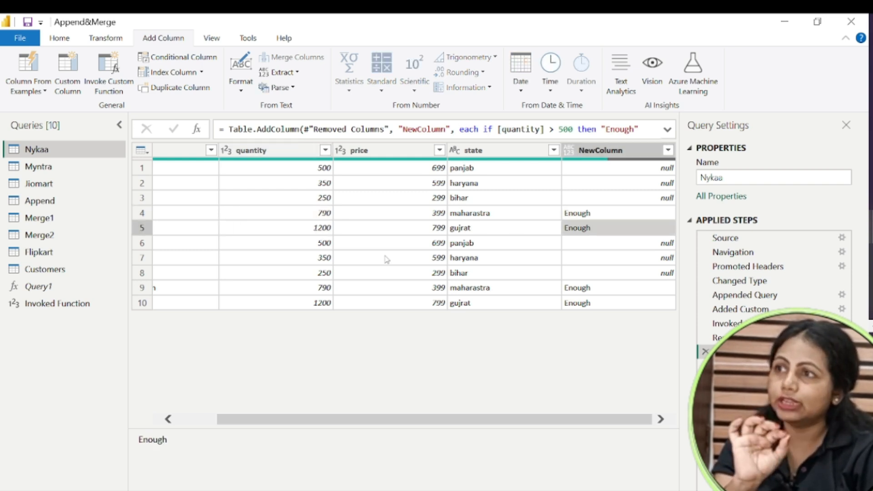
click(322, 293)
click(632, 308)
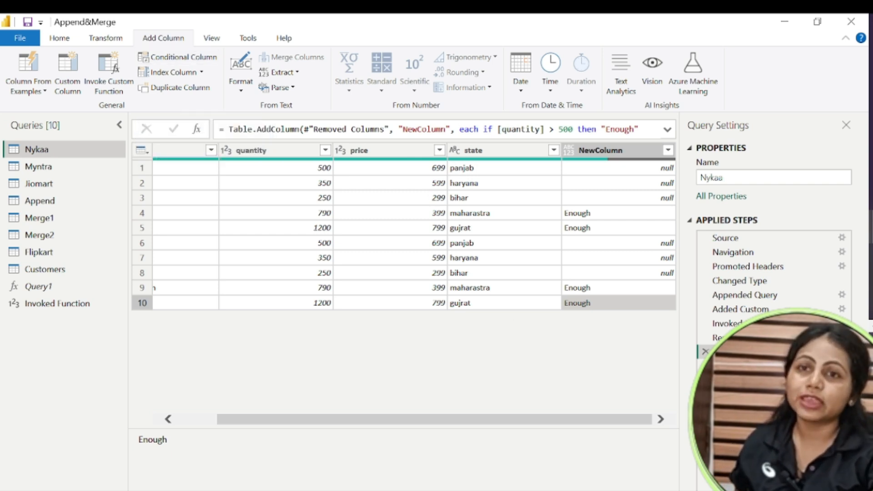
key(alt+Tab)
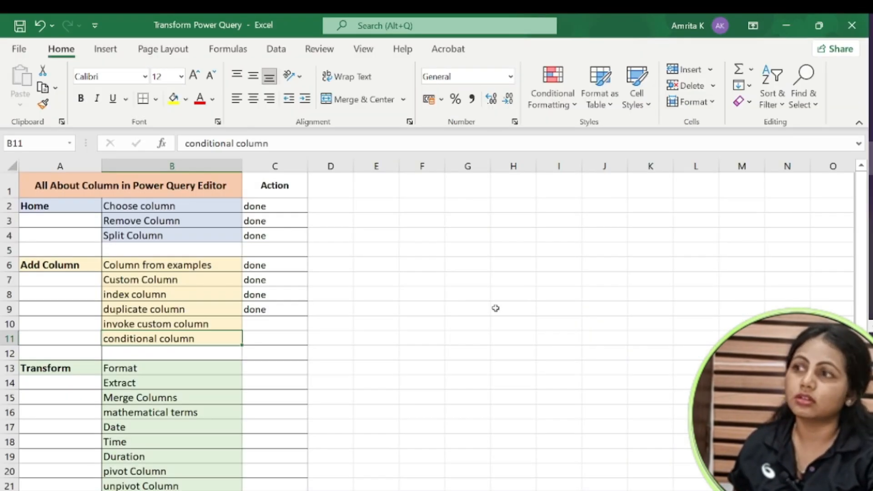
Enter done in the Action cells for invoke custom column and conditional column
click(496, 340)
scroll(490, 325, down, 1)
scroll(490, 324, down, 1)
click(275, 271)
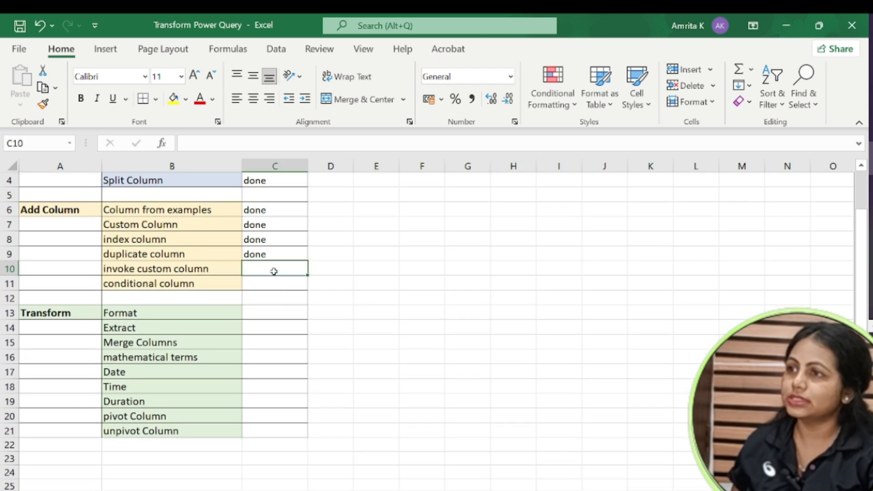
text(done)
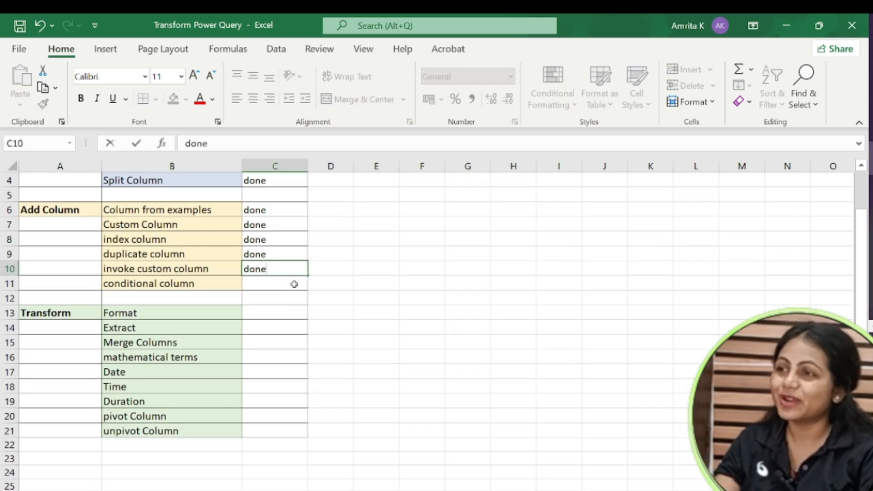
click(289, 284)
text(done)
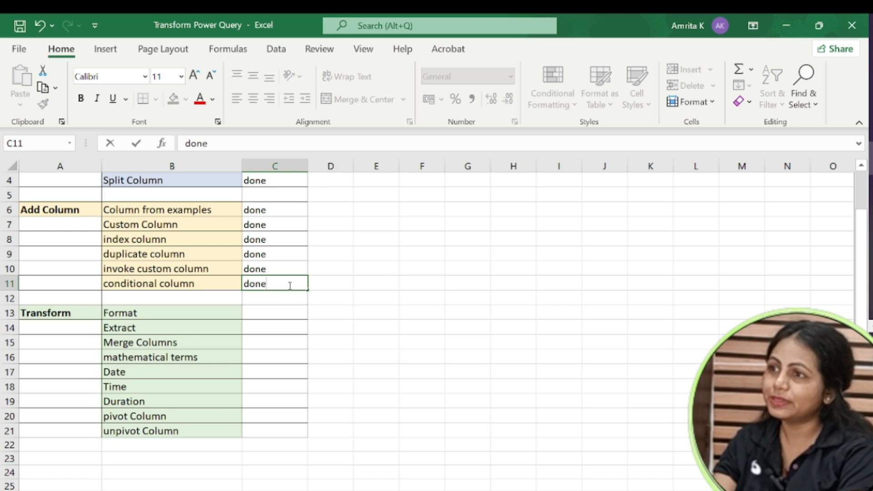
click(321, 304)
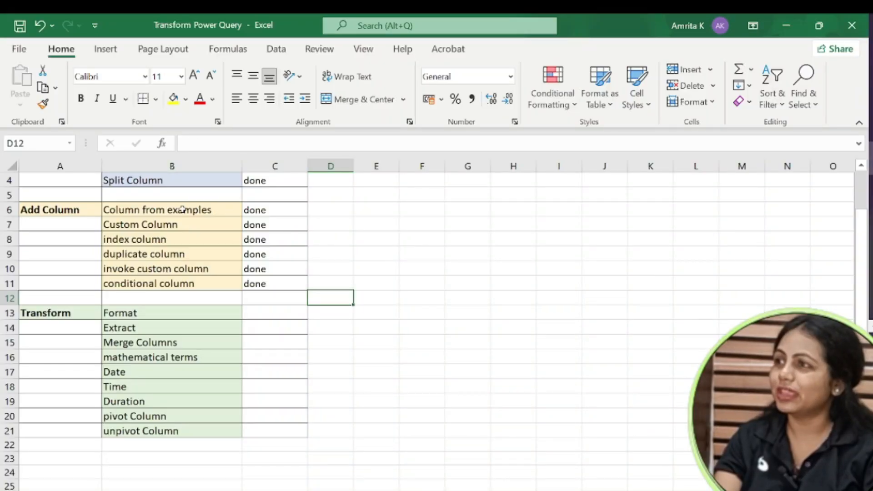
Highlight and review the completed checklist rows, including Choose column and the Transform entries
drag(182, 209, 261, 286)
click(364, 296)
scroll(364, 296, up, 1)
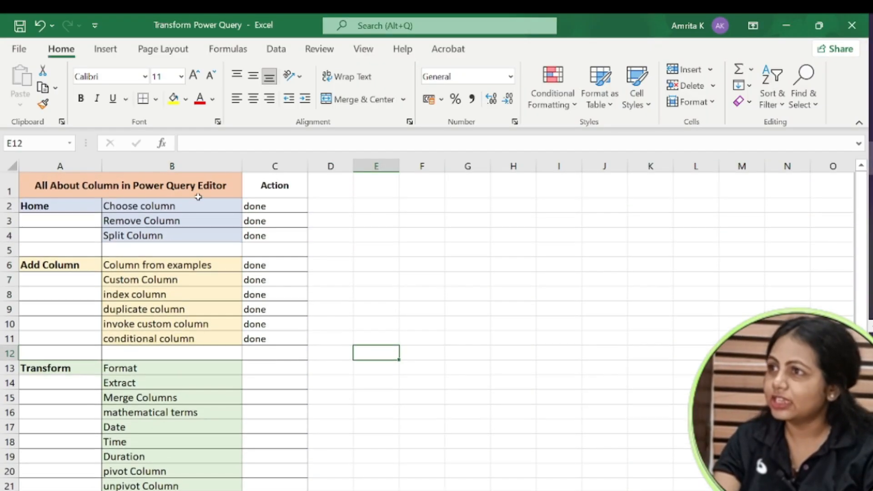
click(200, 202)
drag(201, 202, 275, 234)
scroll(377, 295, down, 1)
drag(189, 312, 275, 414)
click(427, 369)
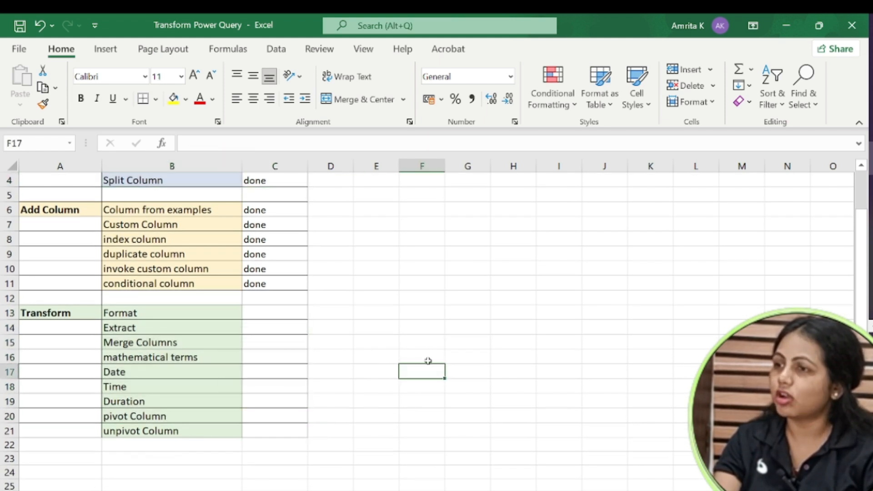
scroll(432, 353, up, 1)
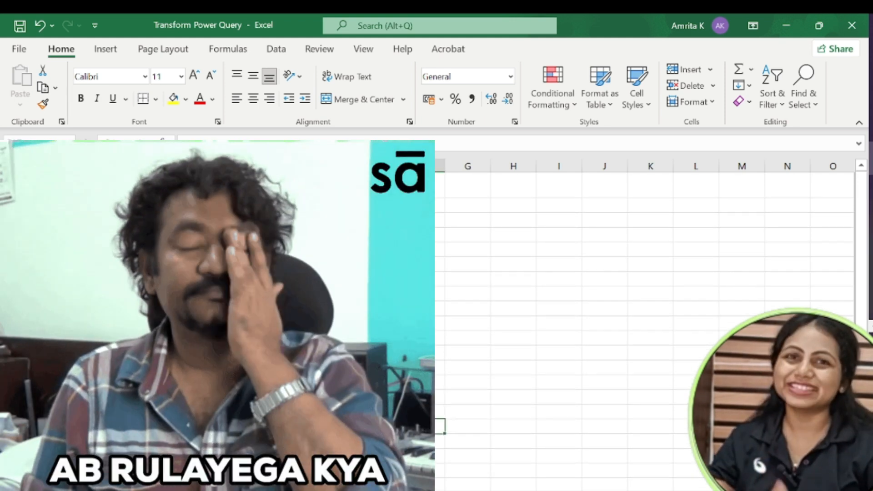